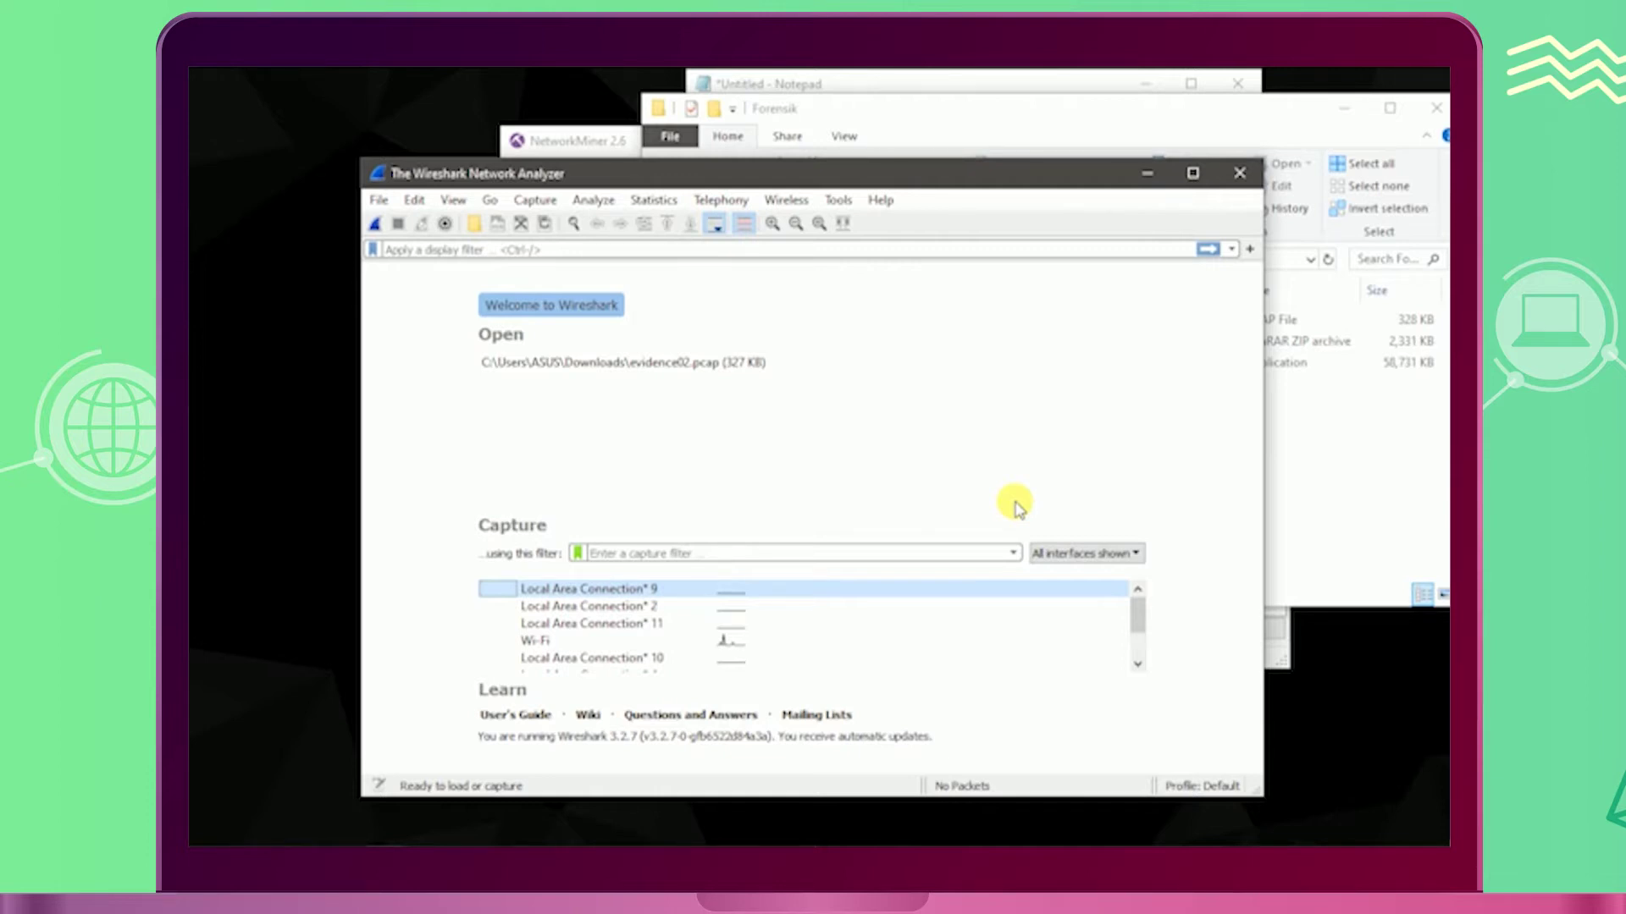
# Step: Run a live packet capture on the Wi-Fi interface and stop it
pyautogui.click(727, 643)
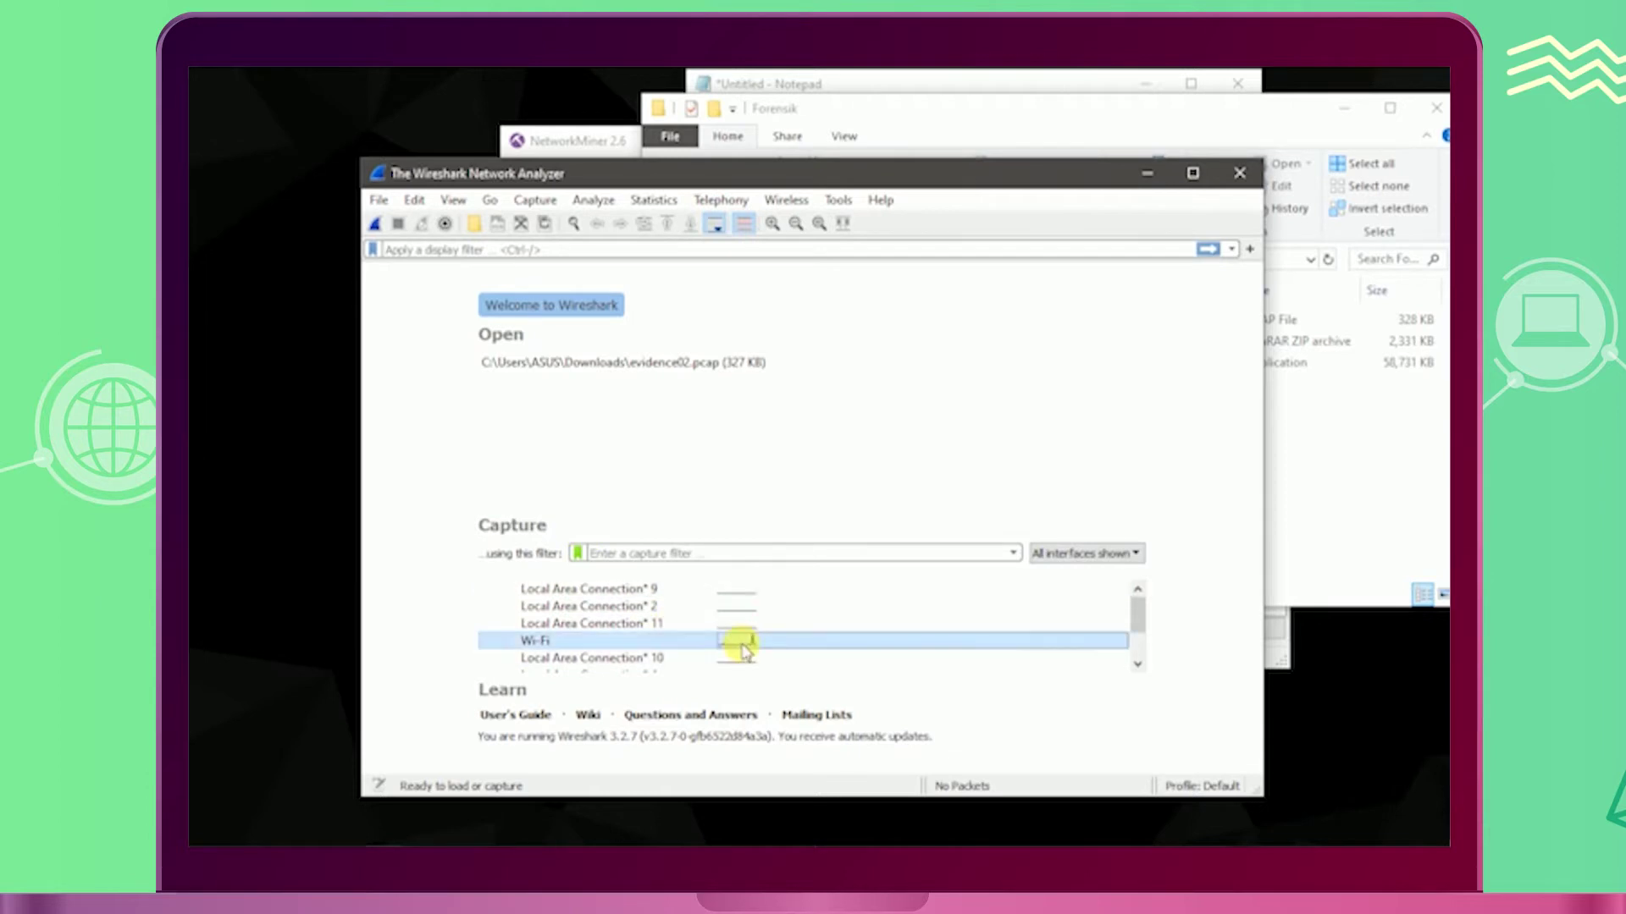
pyautogui.doubleClick(727, 644)
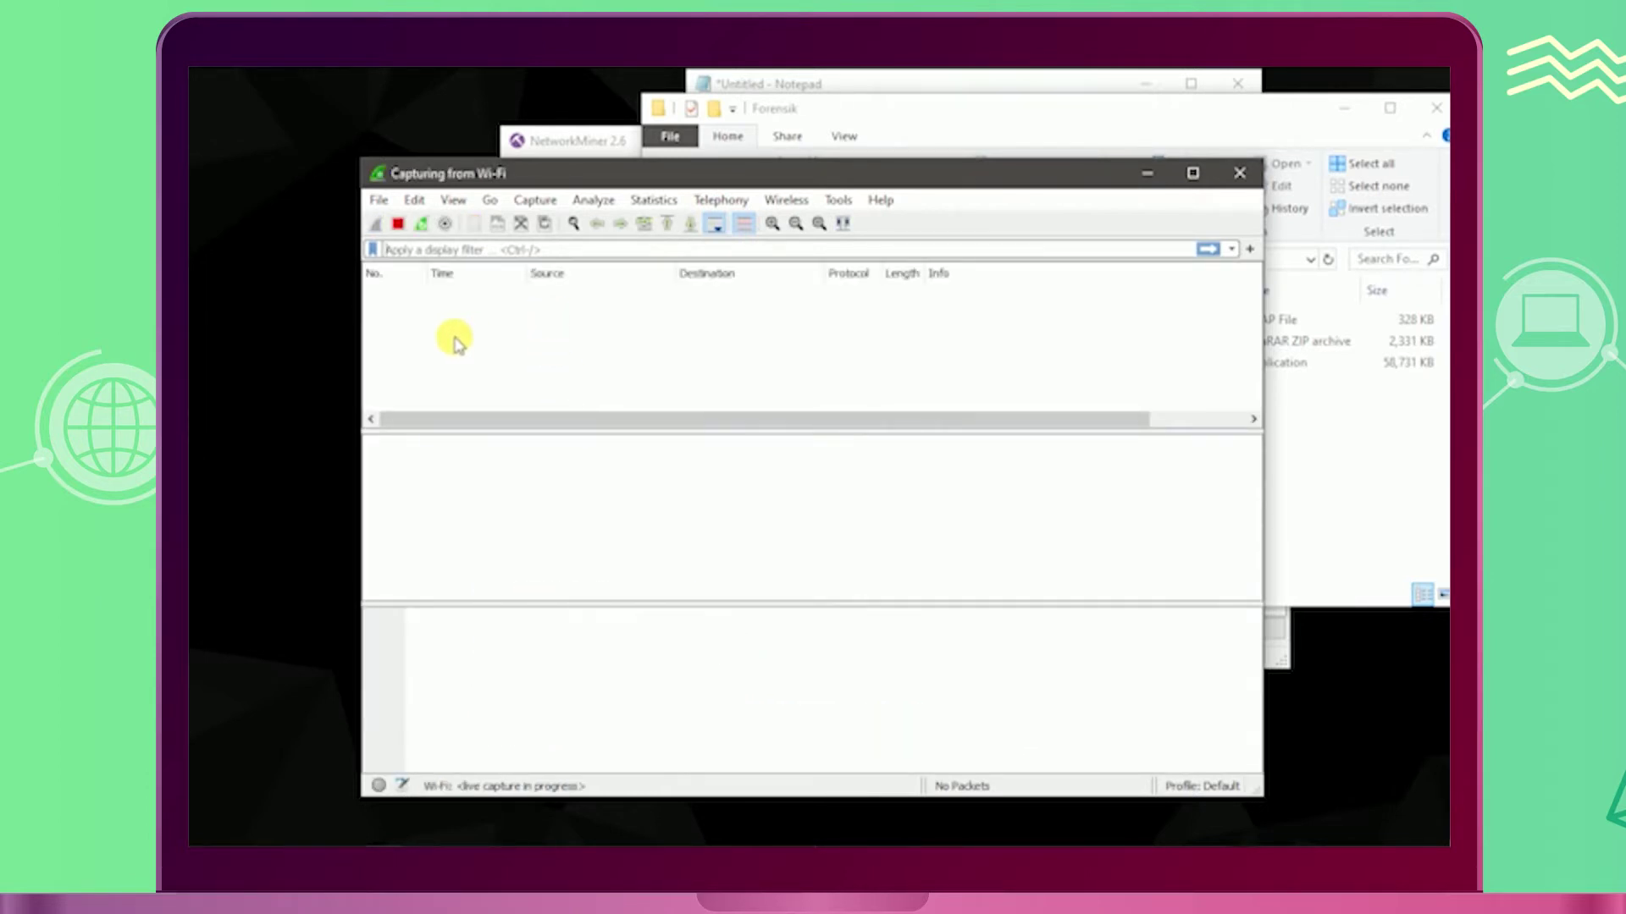
pyautogui.click(397, 226)
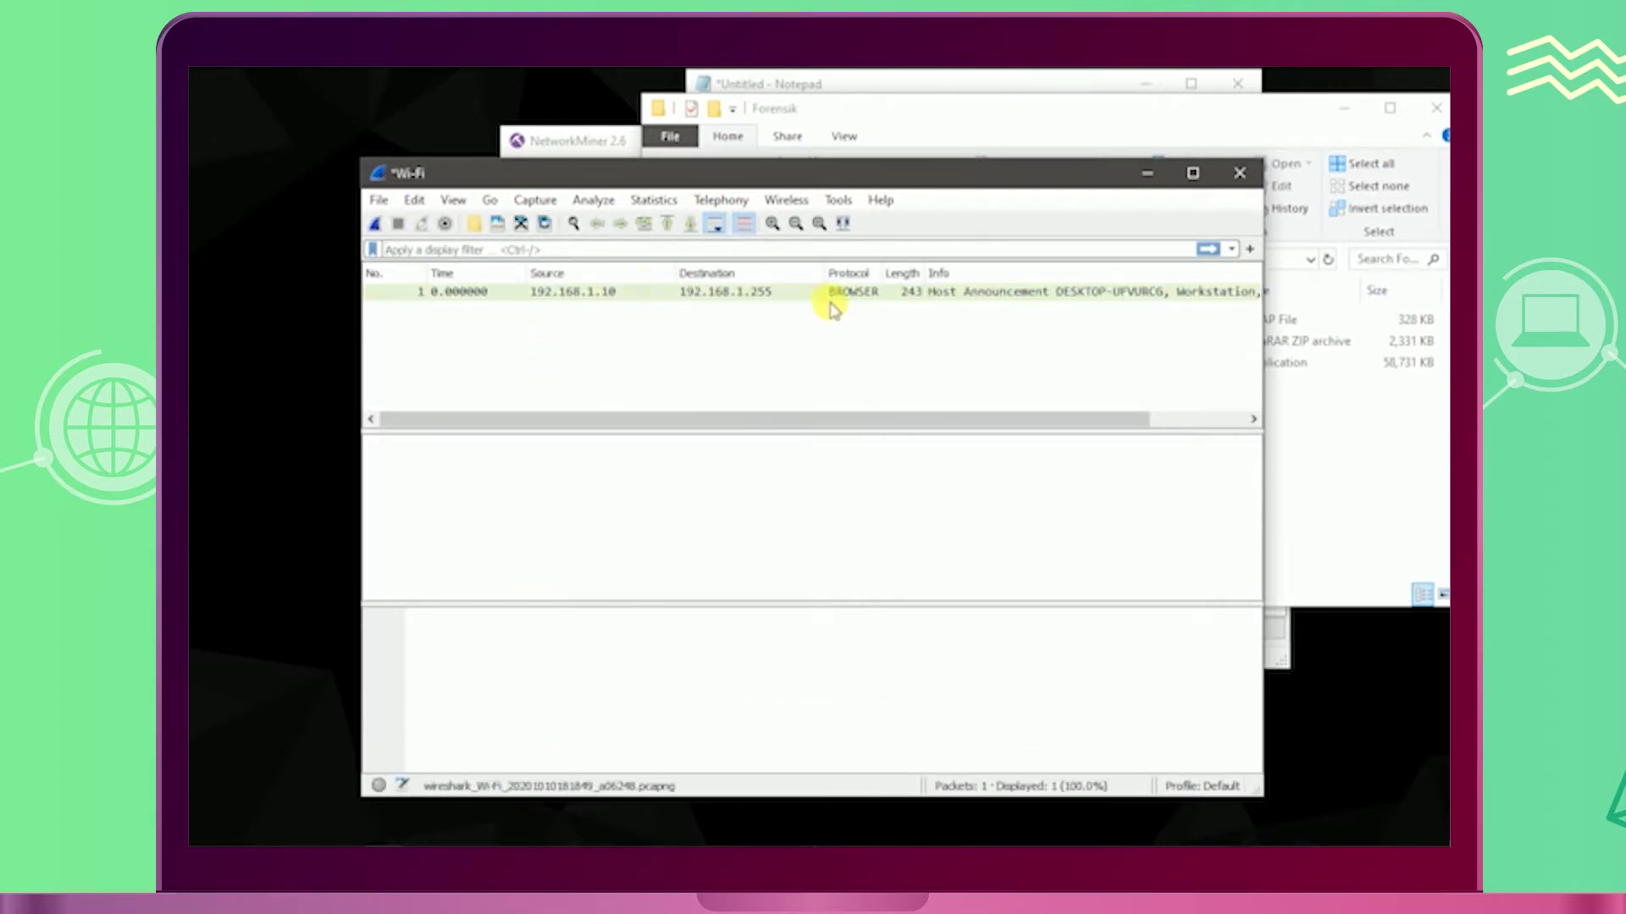
# Step: Start a new Wi-Fi capture without saving the earlier packets, and stop it after some traffic is recorded
pyautogui.click(375, 224)
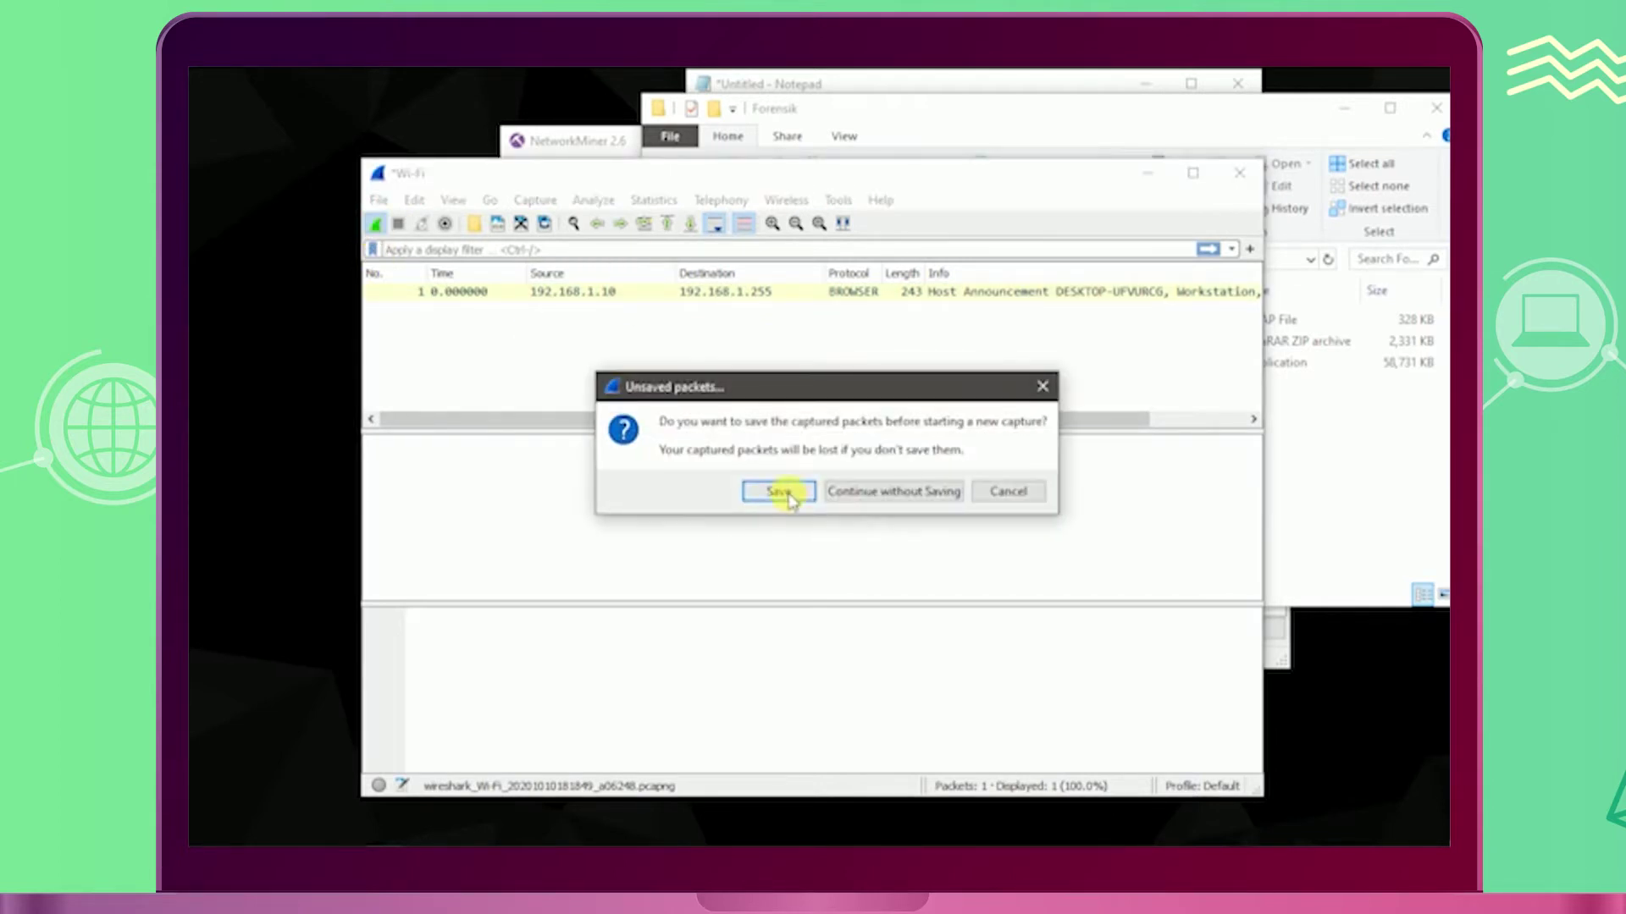
pyautogui.click(891, 491)
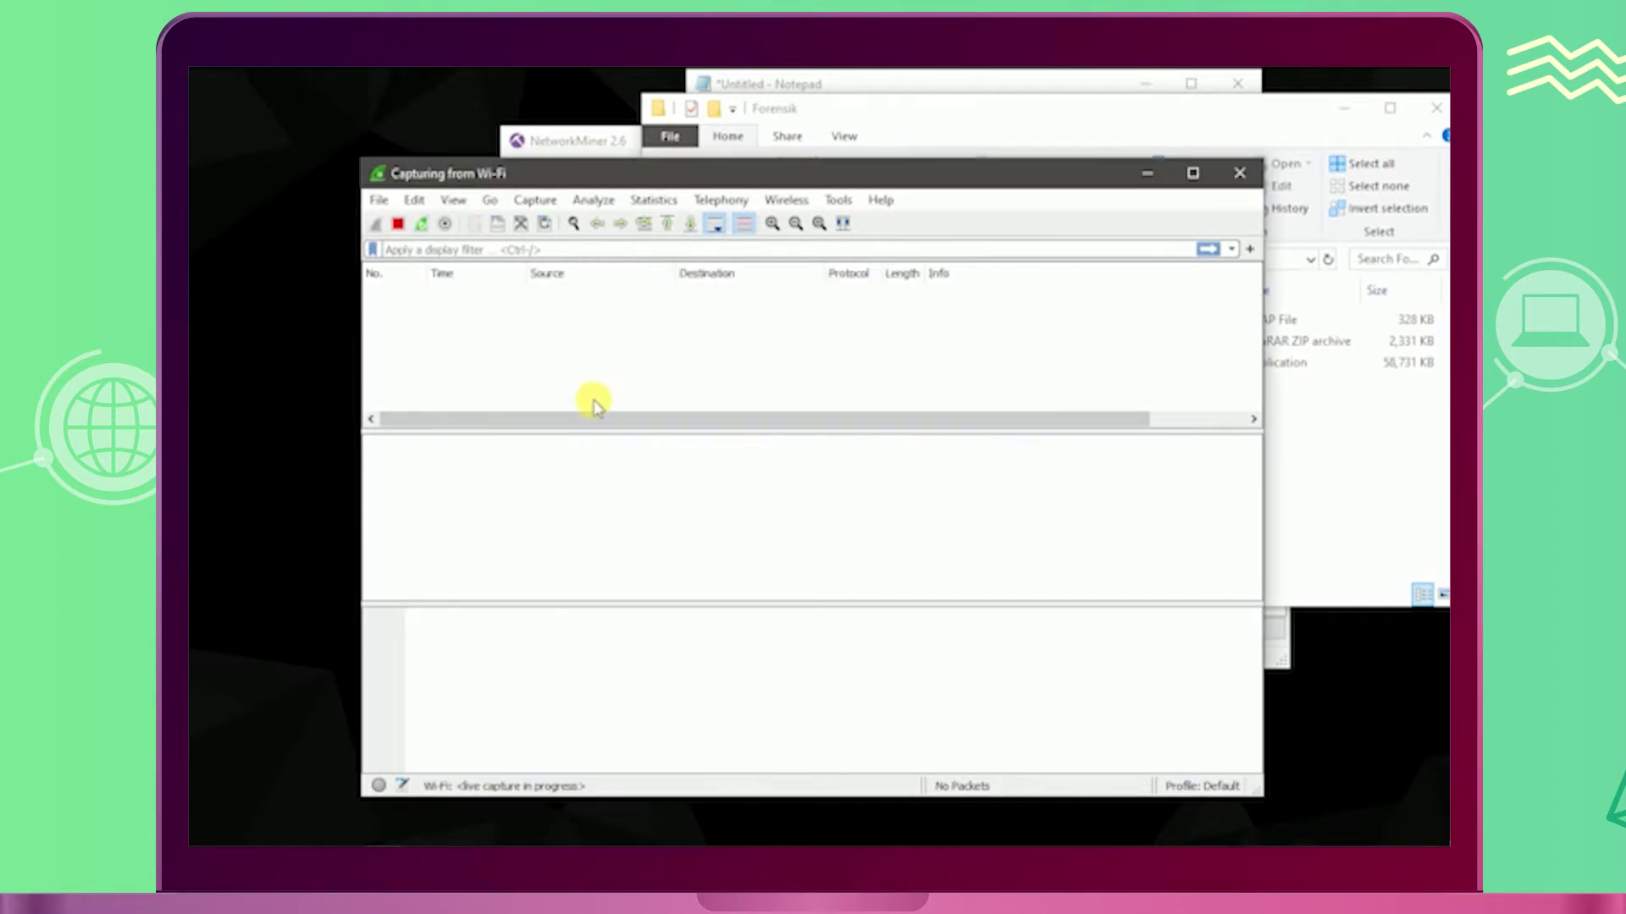
pyautogui.click(398, 225)
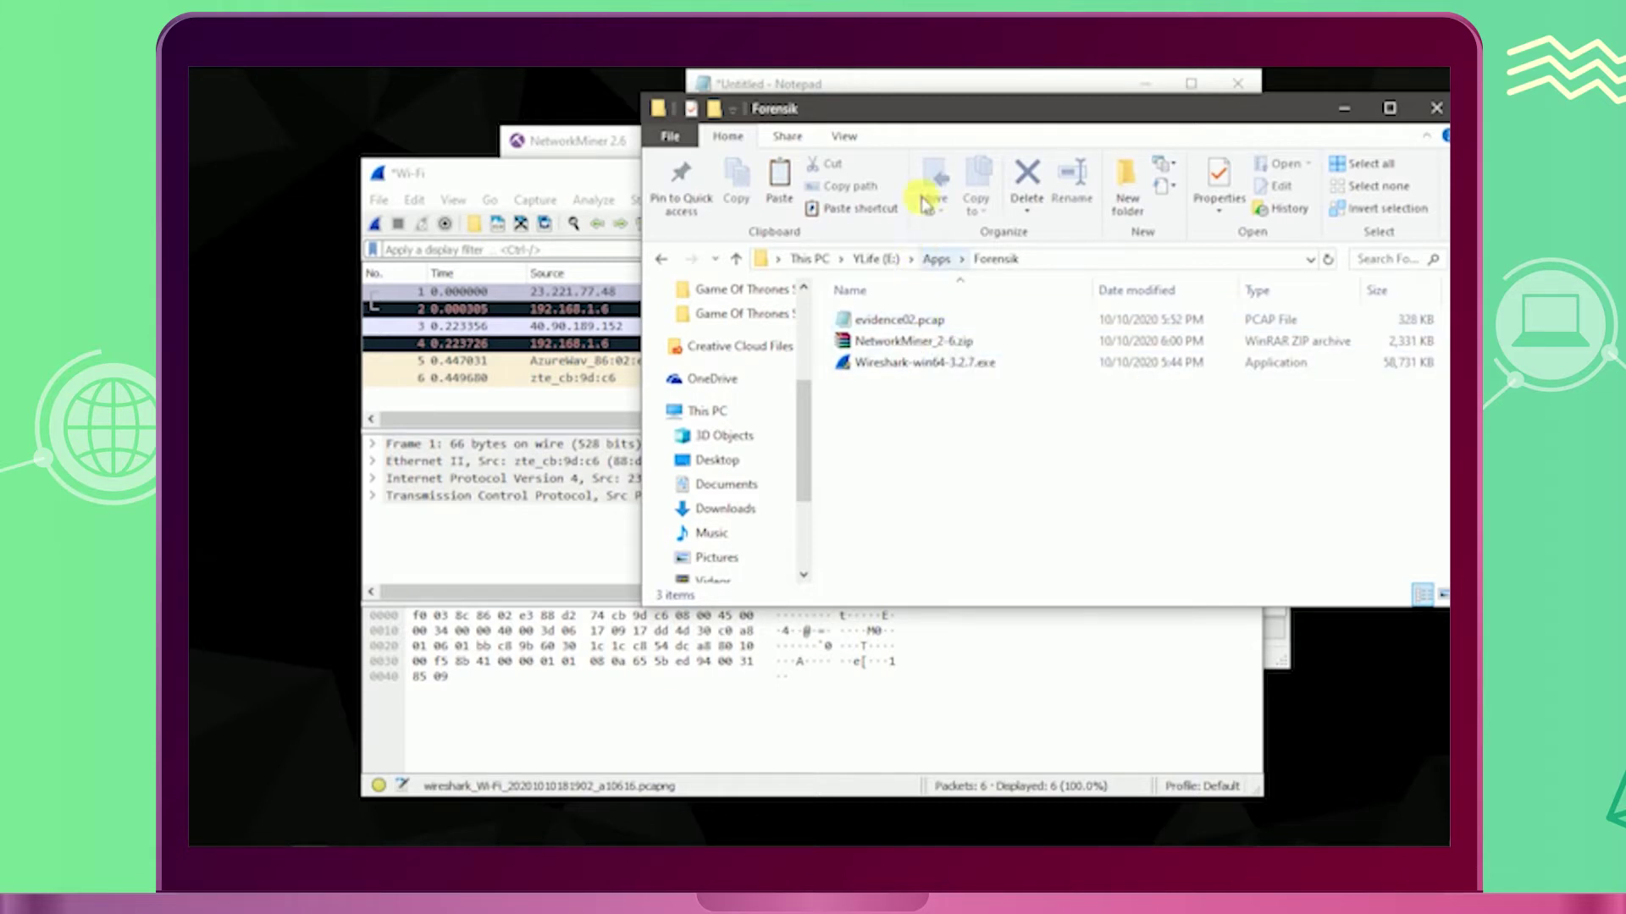
# Step: Review the list of case questions in Notepad, and return to the Wi-Fi capture in Wireshark
pyautogui.click(927, 87)
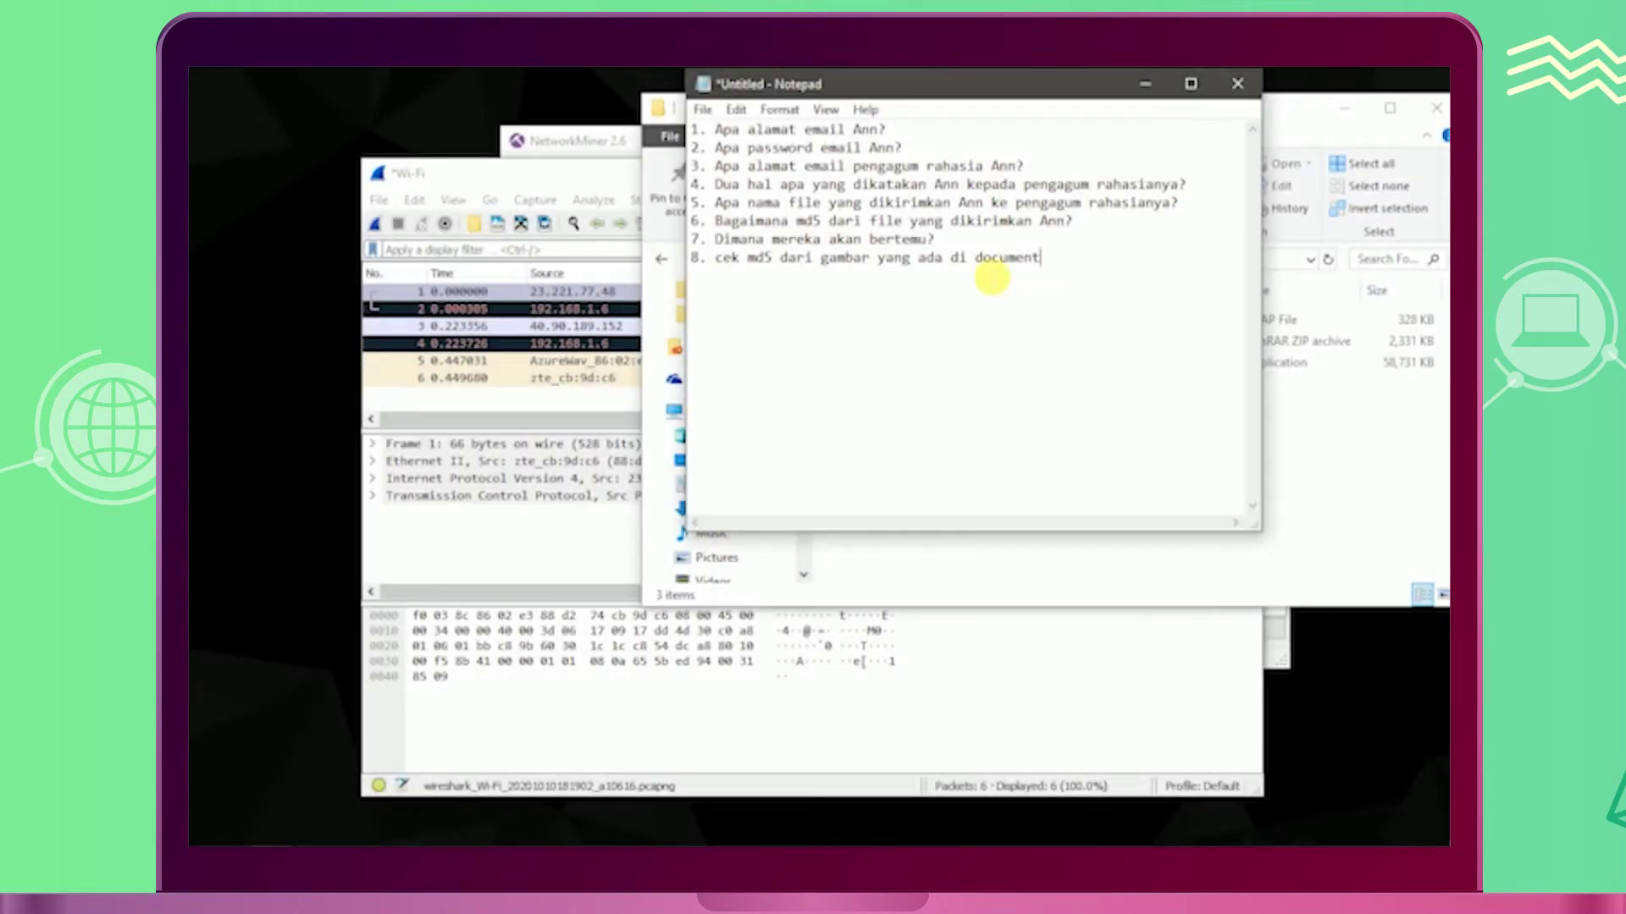
pyautogui.click(1338, 461)
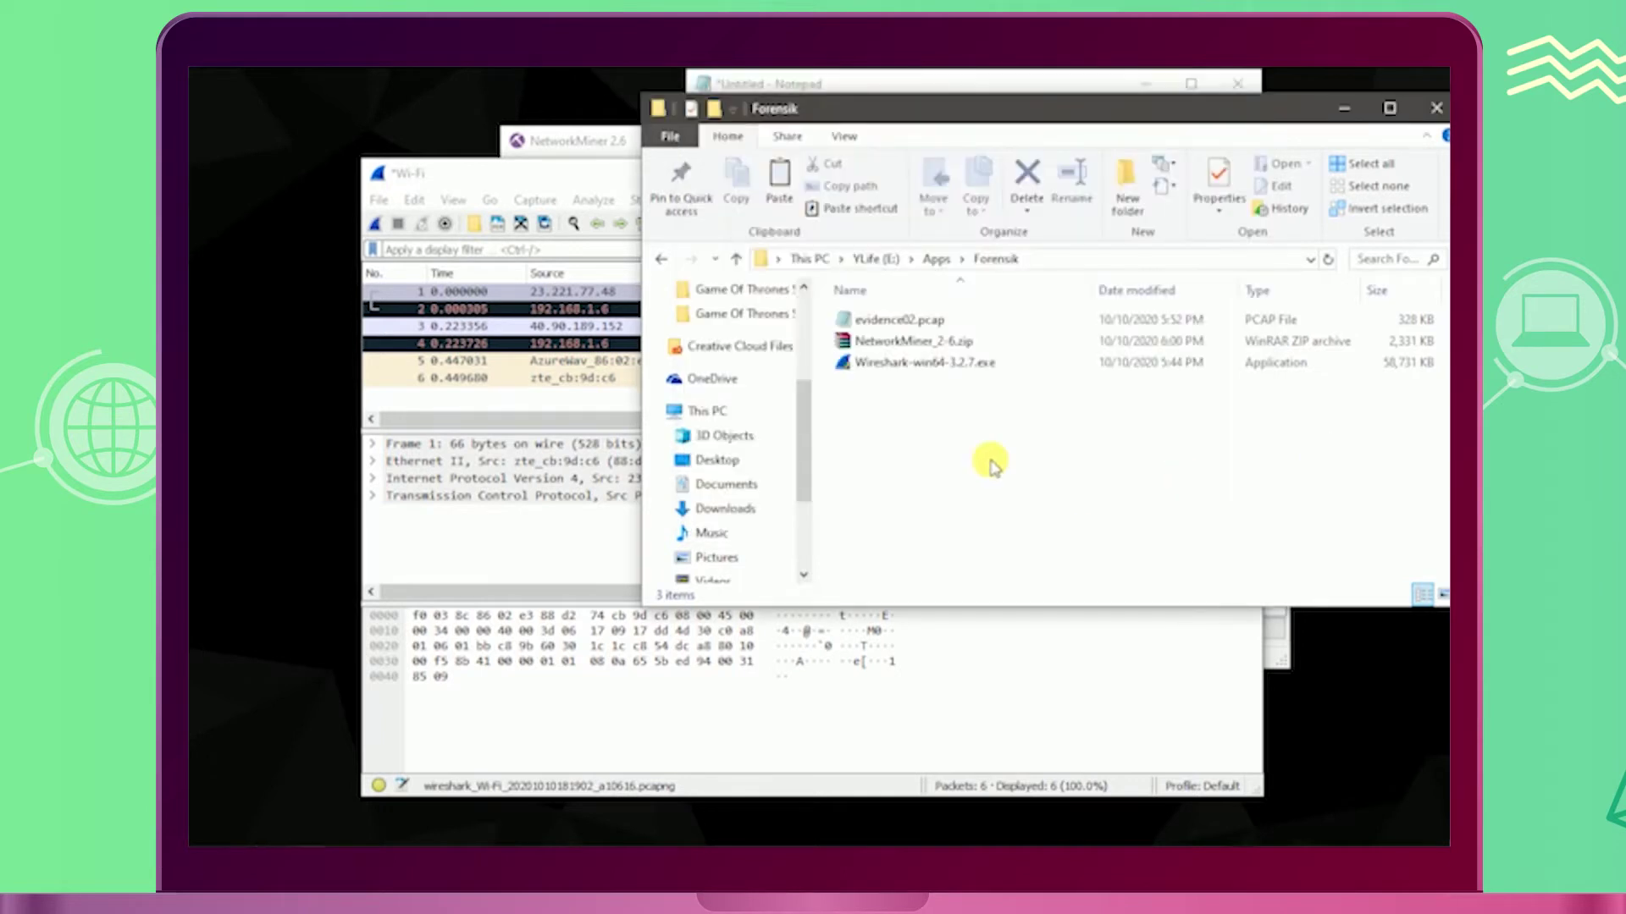
pyautogui.click(458, 176)
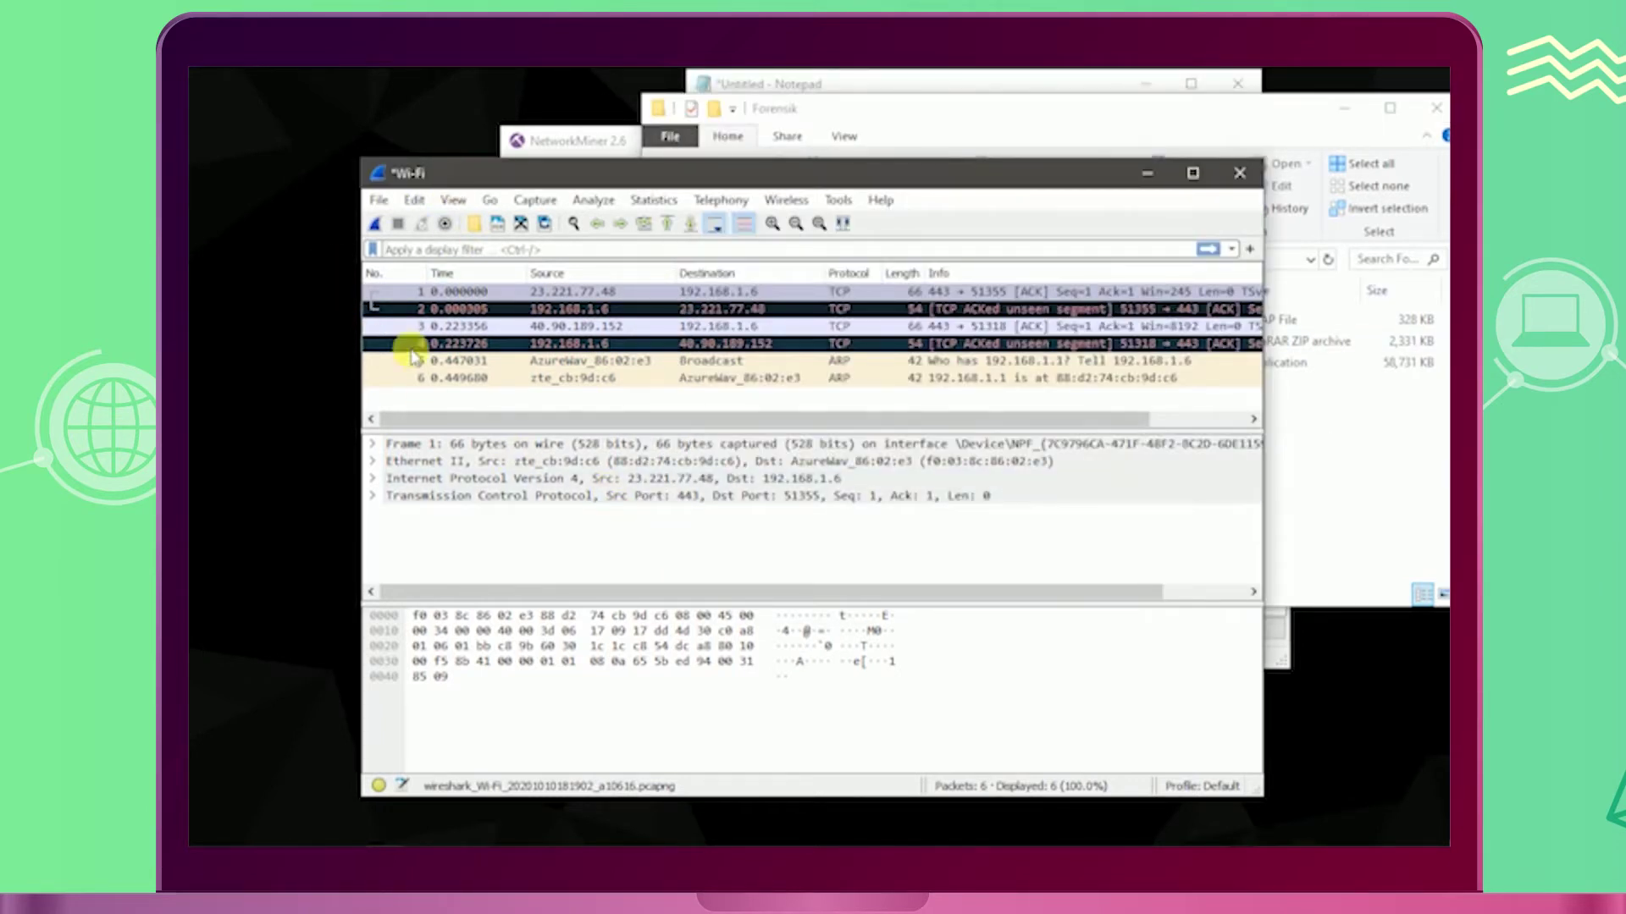
# Step: Open the evidence02.pcap capture file from Downloads, discarding the unsaved Wi-Fi packets
pyautogui.click(381, 204)
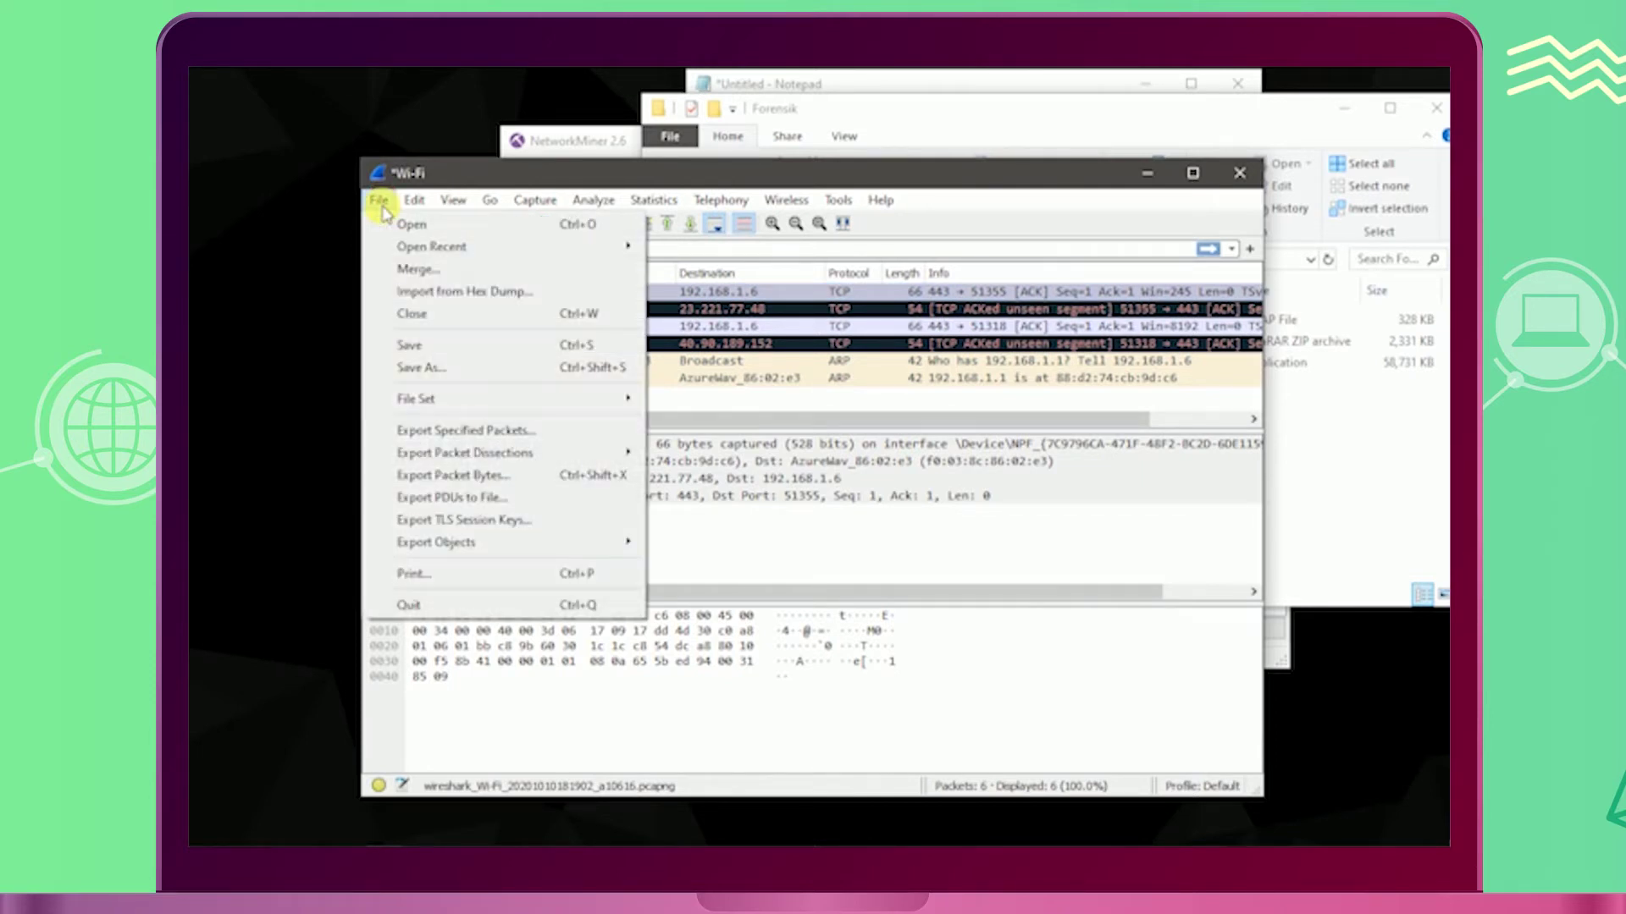
pyautogui.click(405, 225)
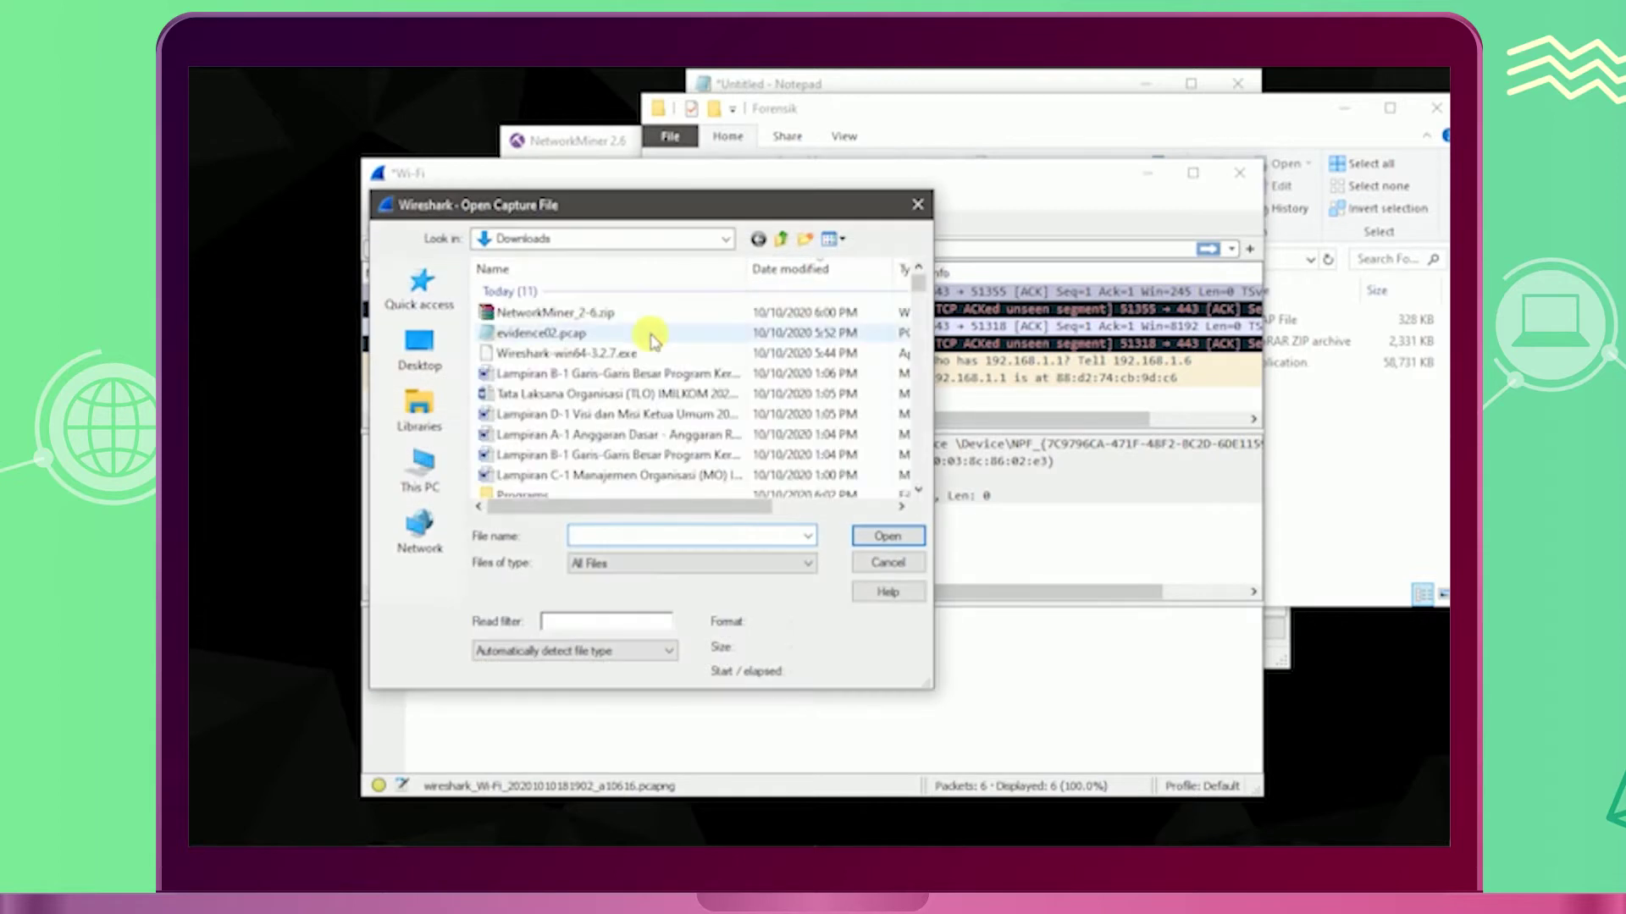
pyautogui.click(562, 334)
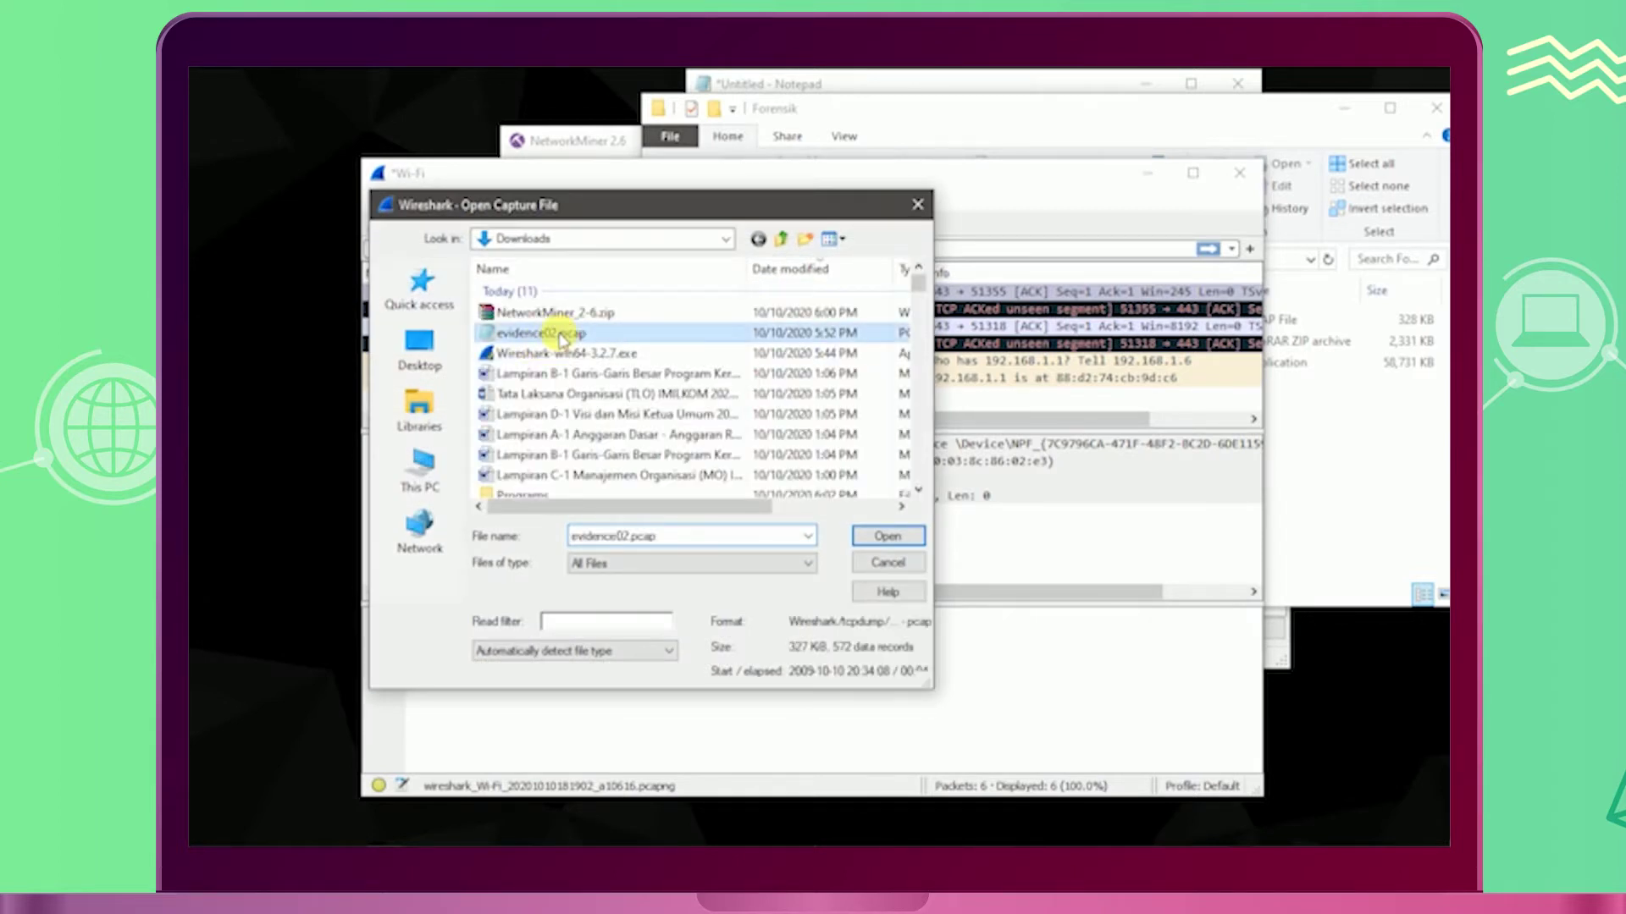
pyautogui.click(883, 540)
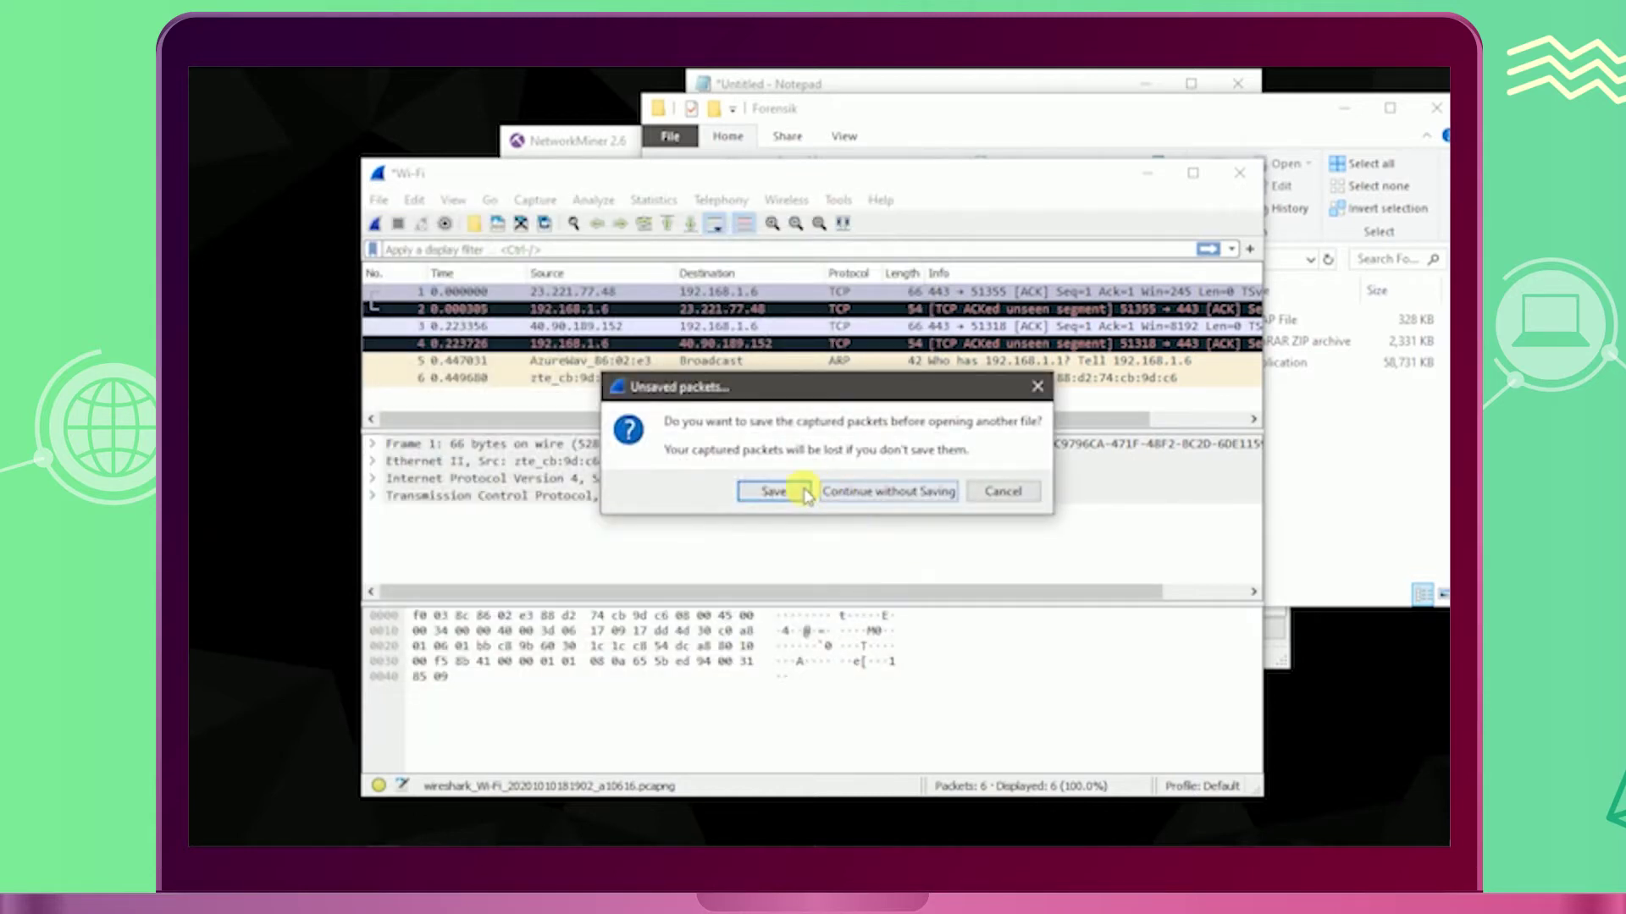
pyautogui.click(868, 491)
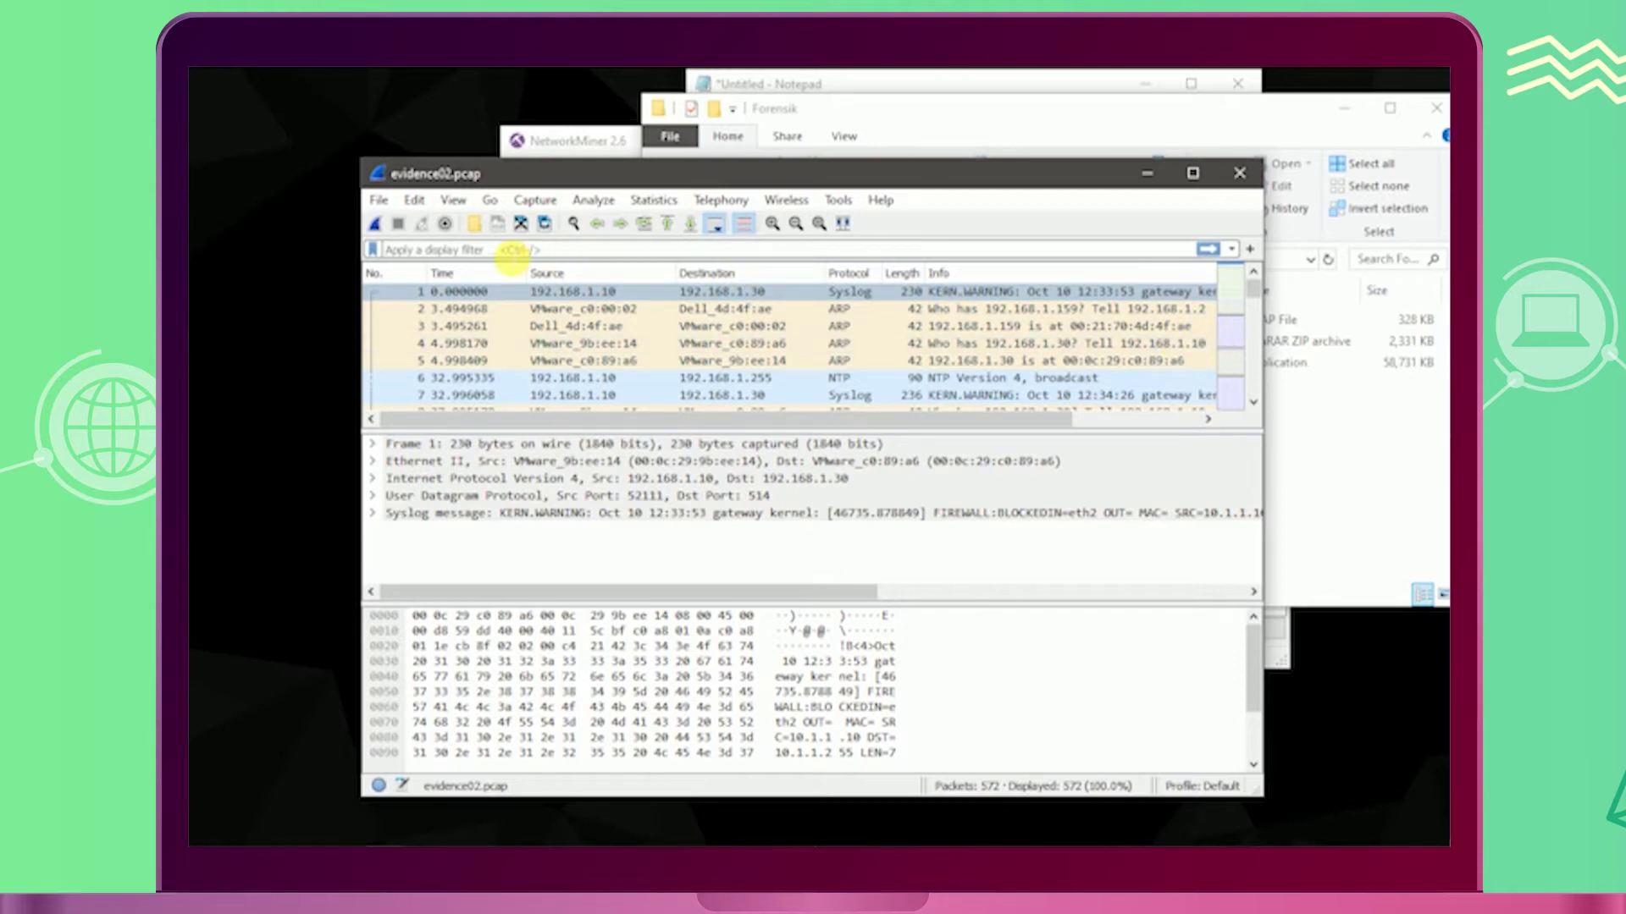
# Step: Apply the display filter "frame contains mail" to the packet list
pyautogui.click(511, 251)
pyautogui.write('fra')
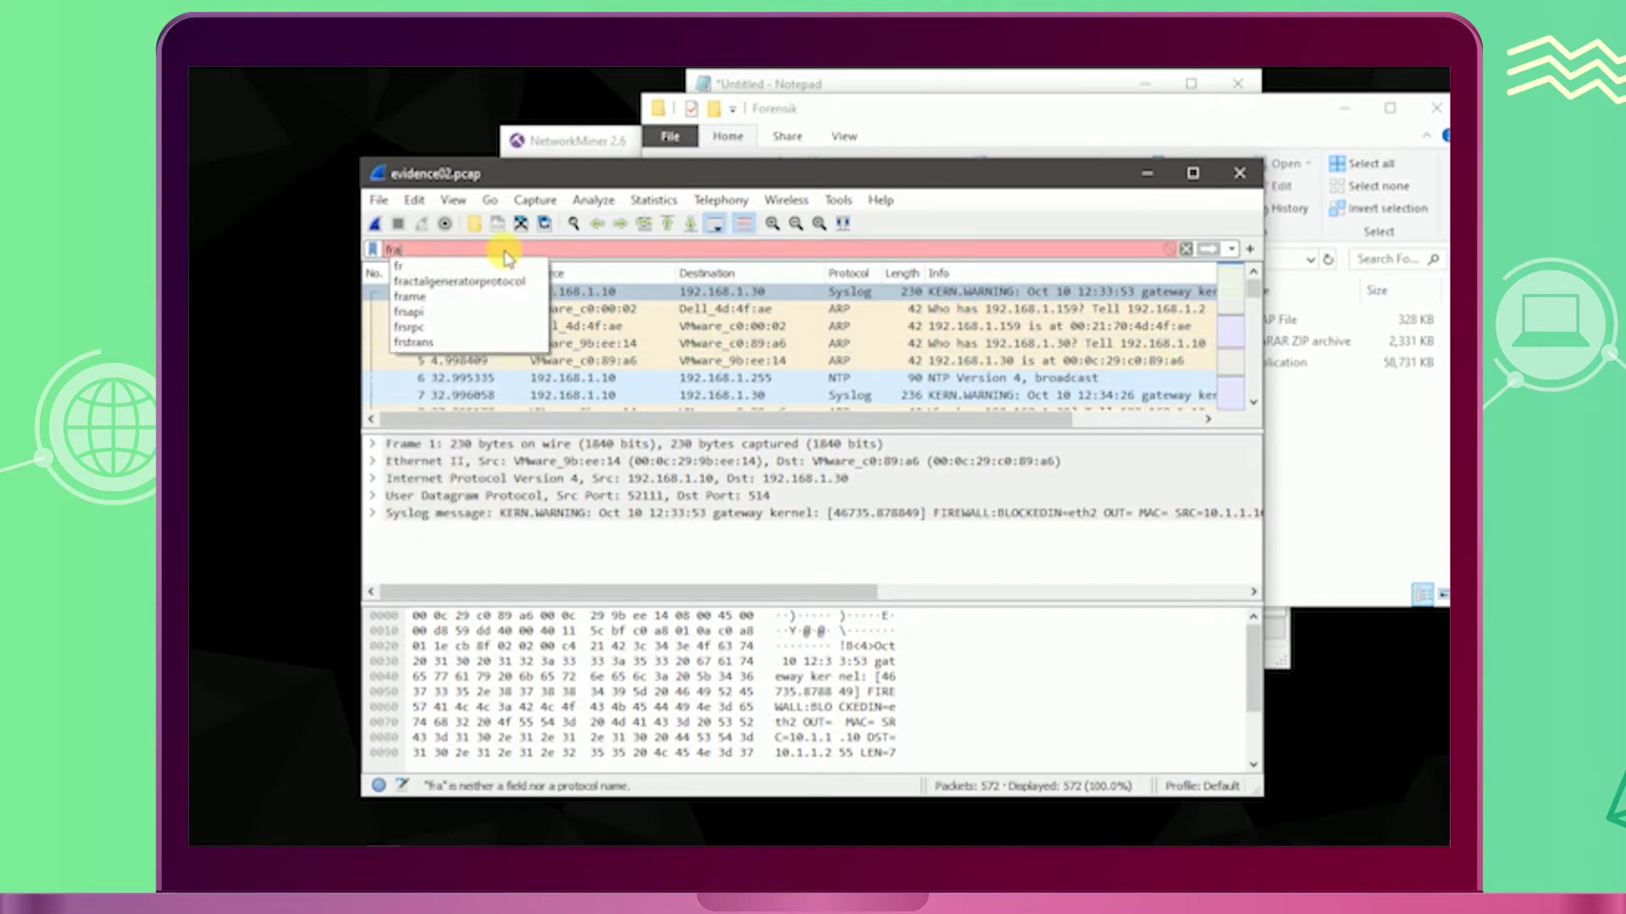
pyautogui.write('me contains')
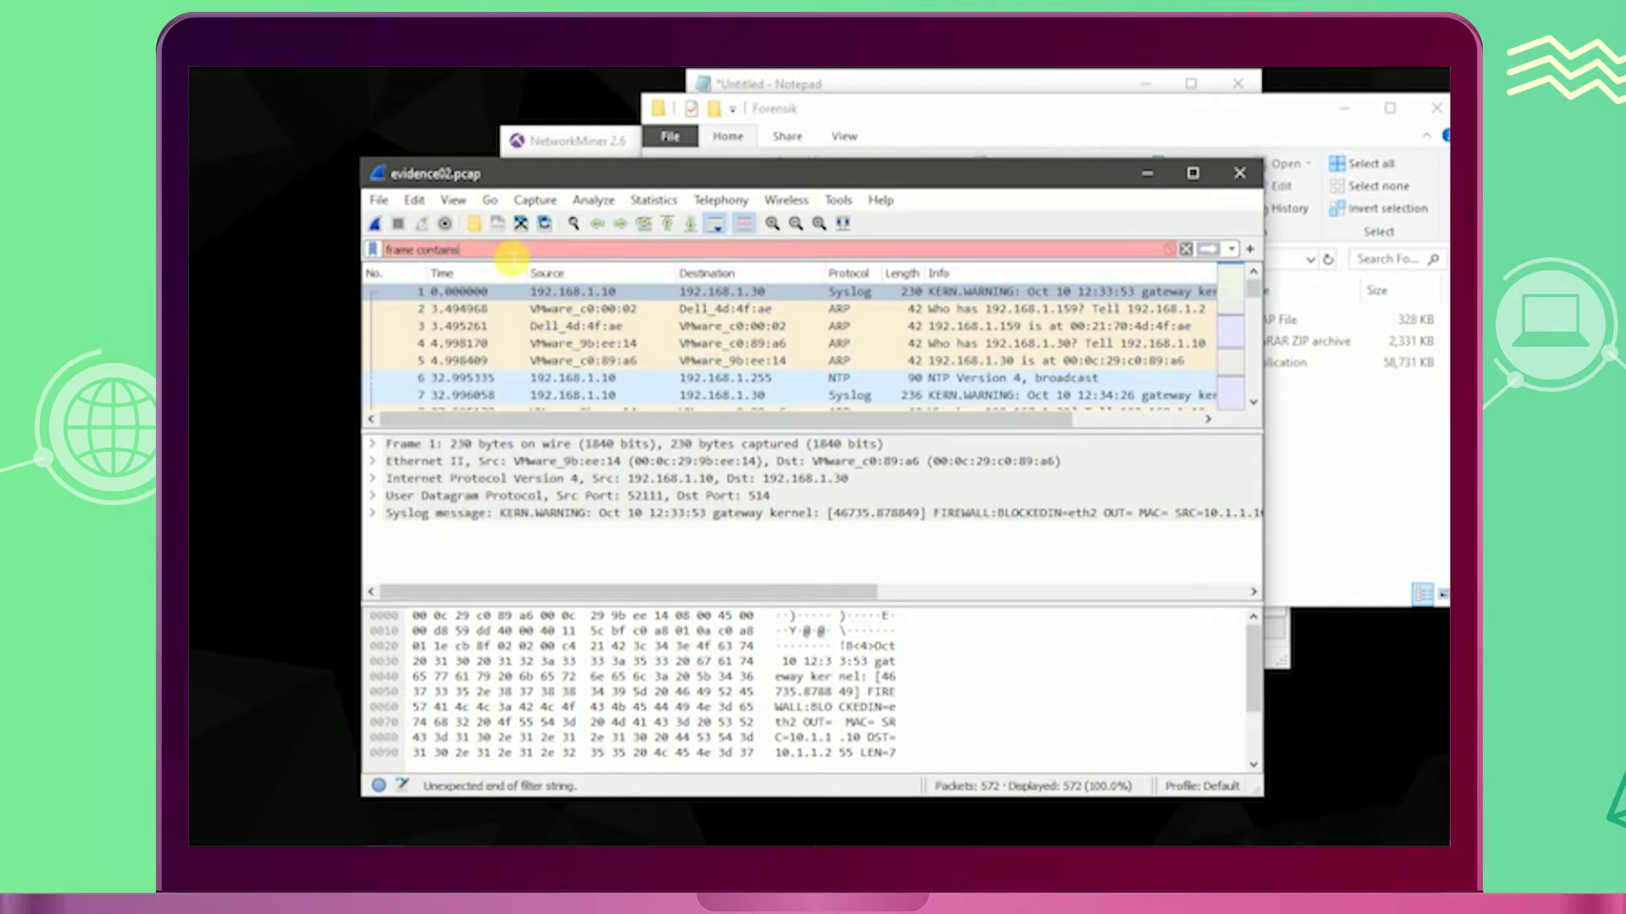
pyautogui.write(' mail')
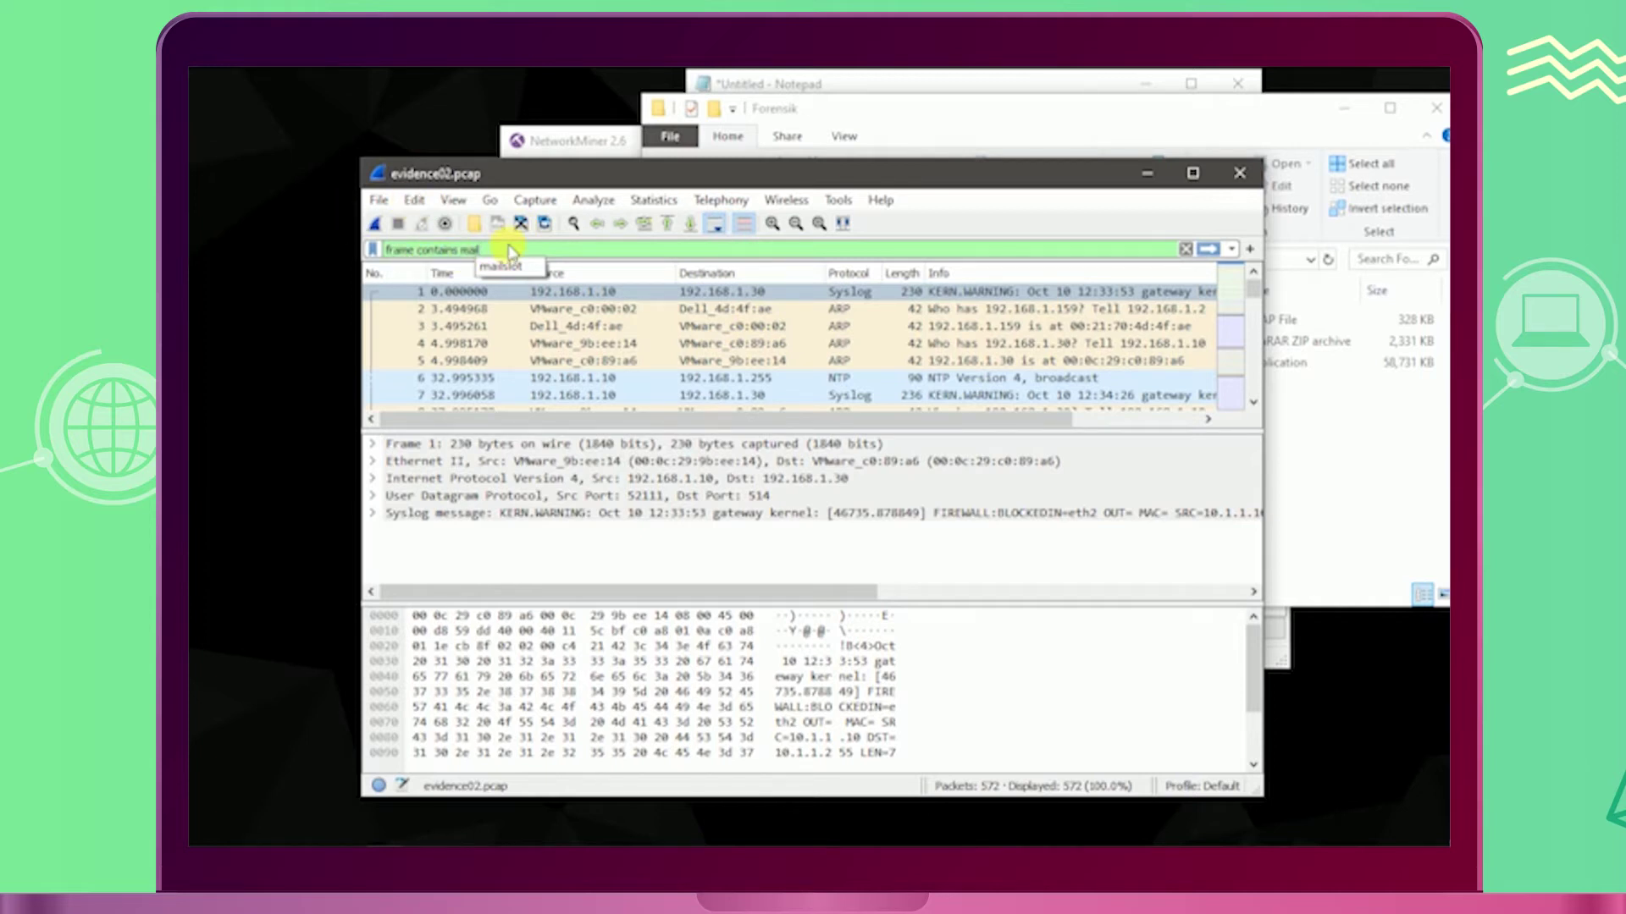
pyautogui.press('Return')
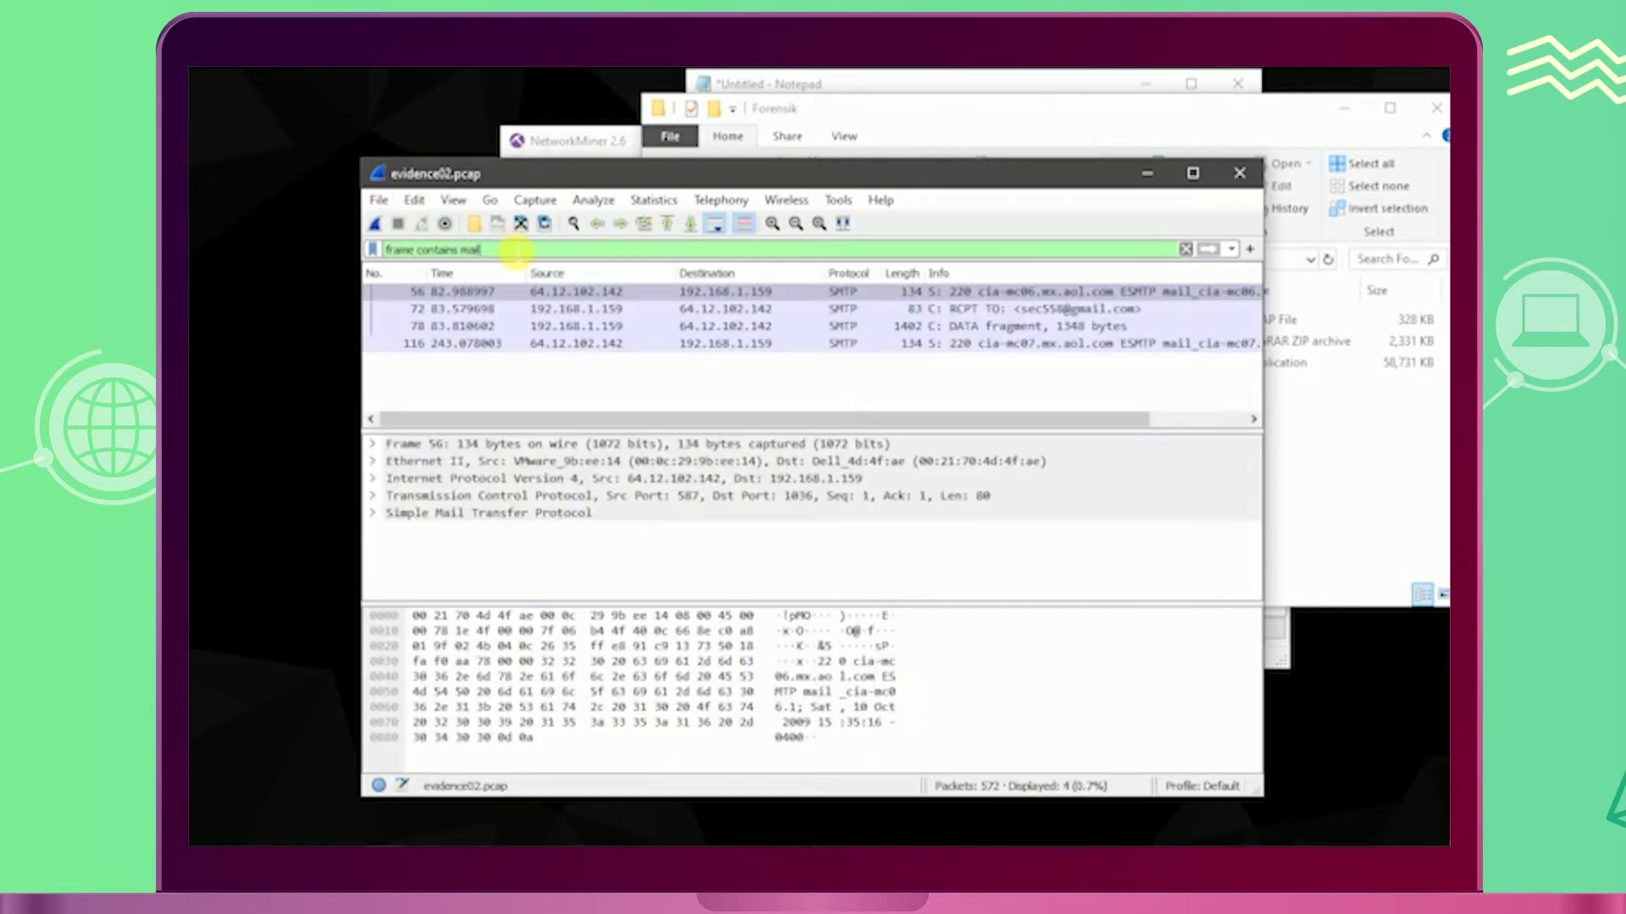
# Step: Follow the TCP stream of SMTP packet 56, the first packet in the filtered list
pyautogui.click(597, 292)
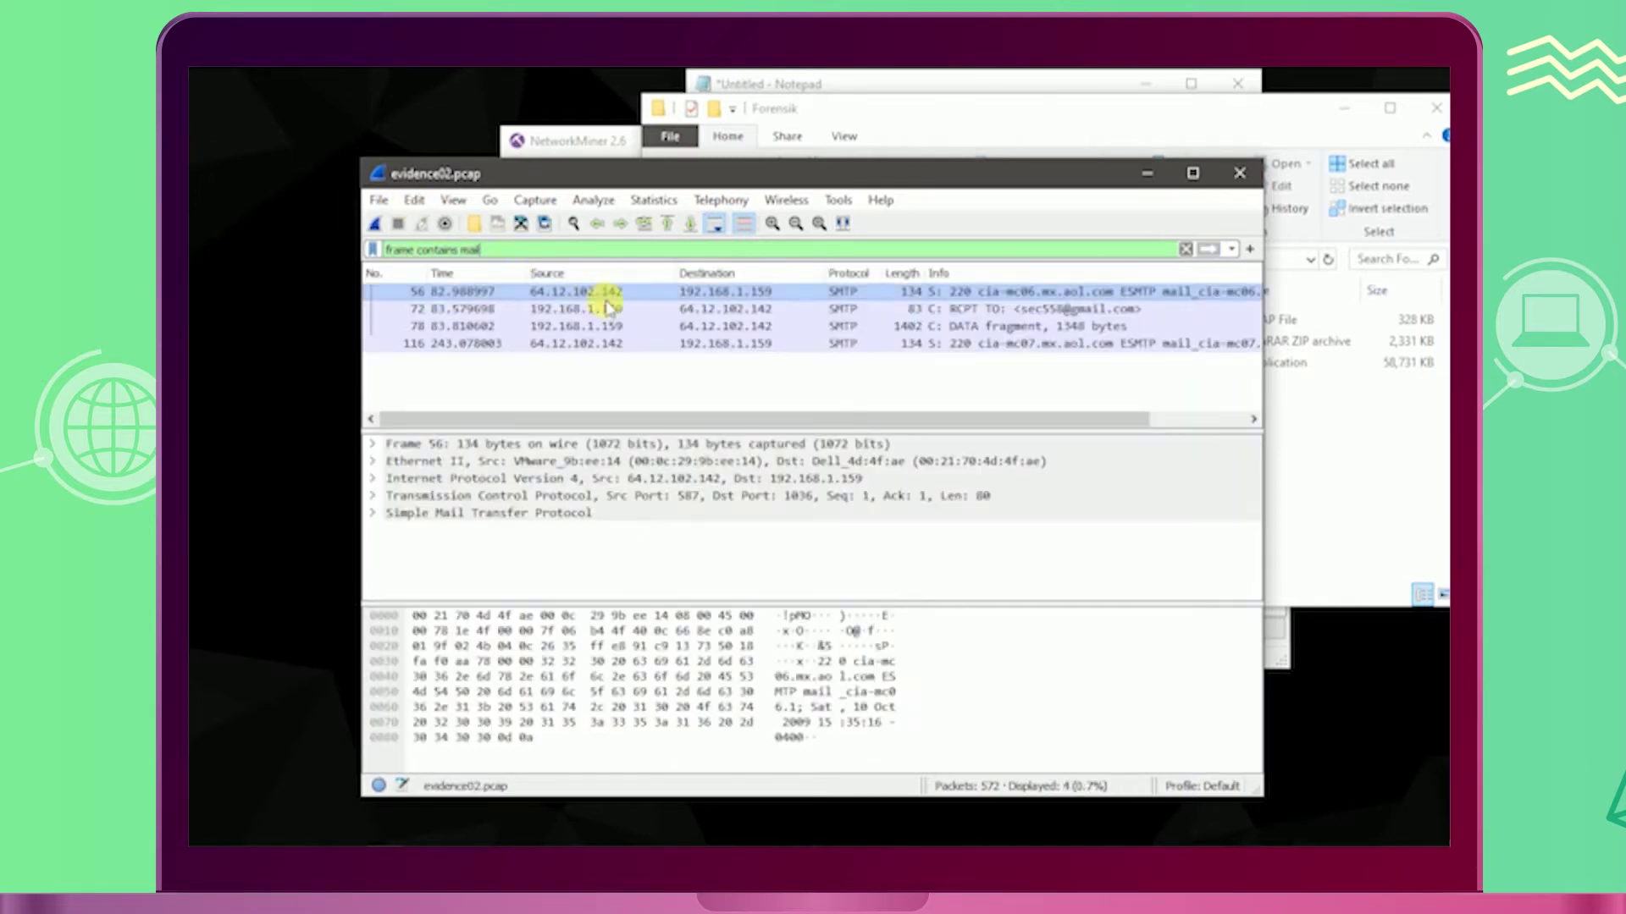
pyautogui.rightClick(556, 297)
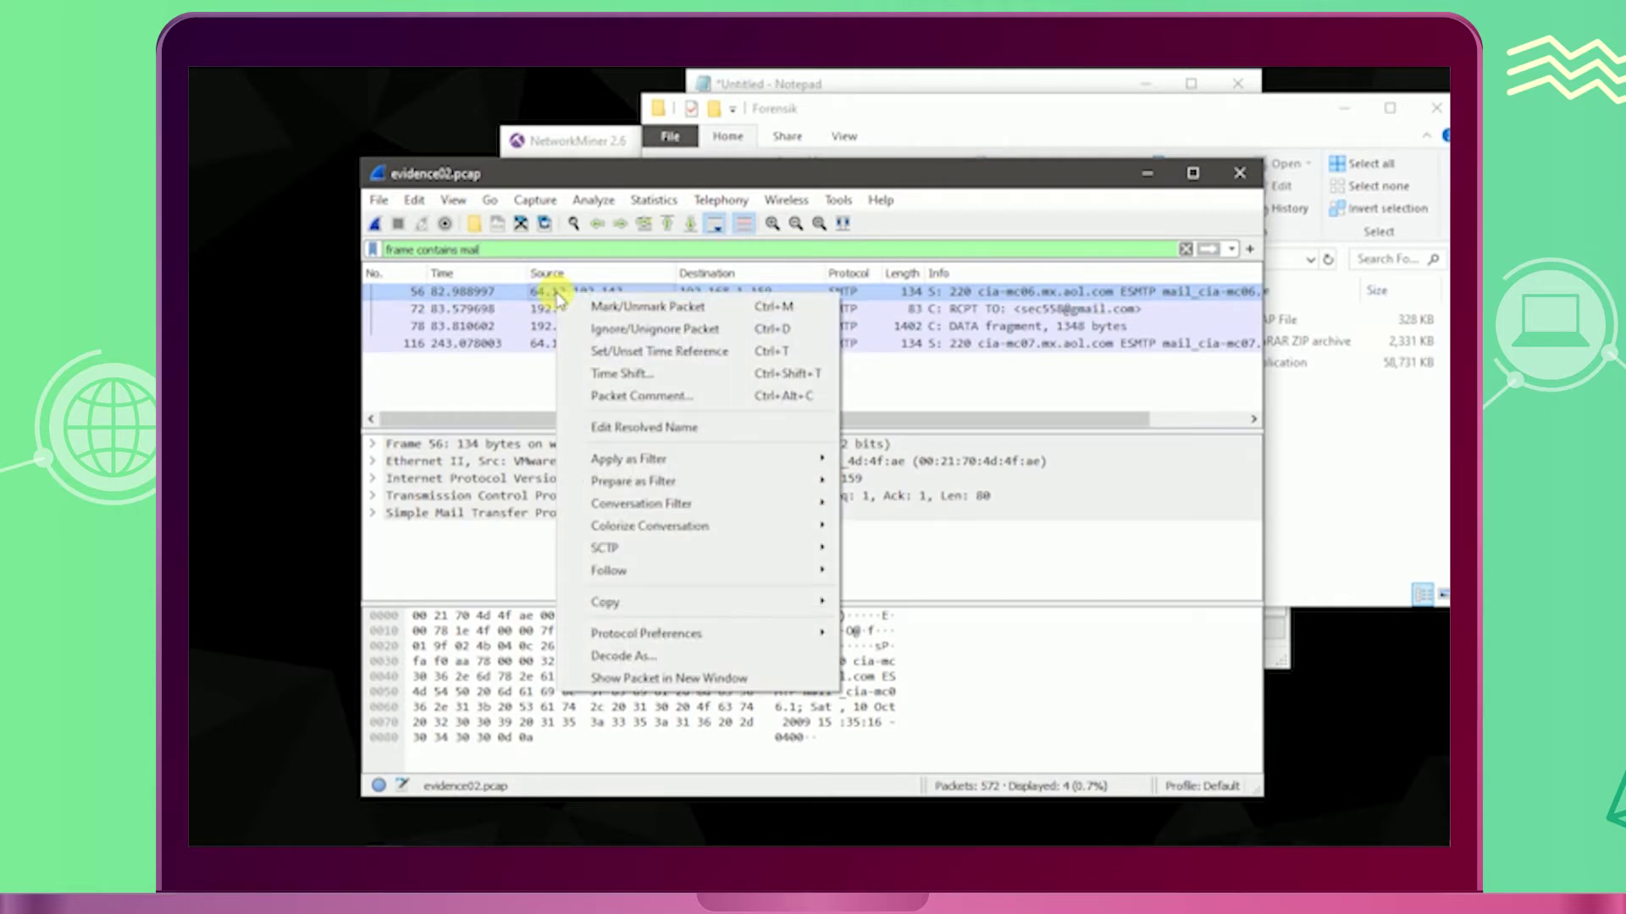
pyautogui.moveTo(696, 576)
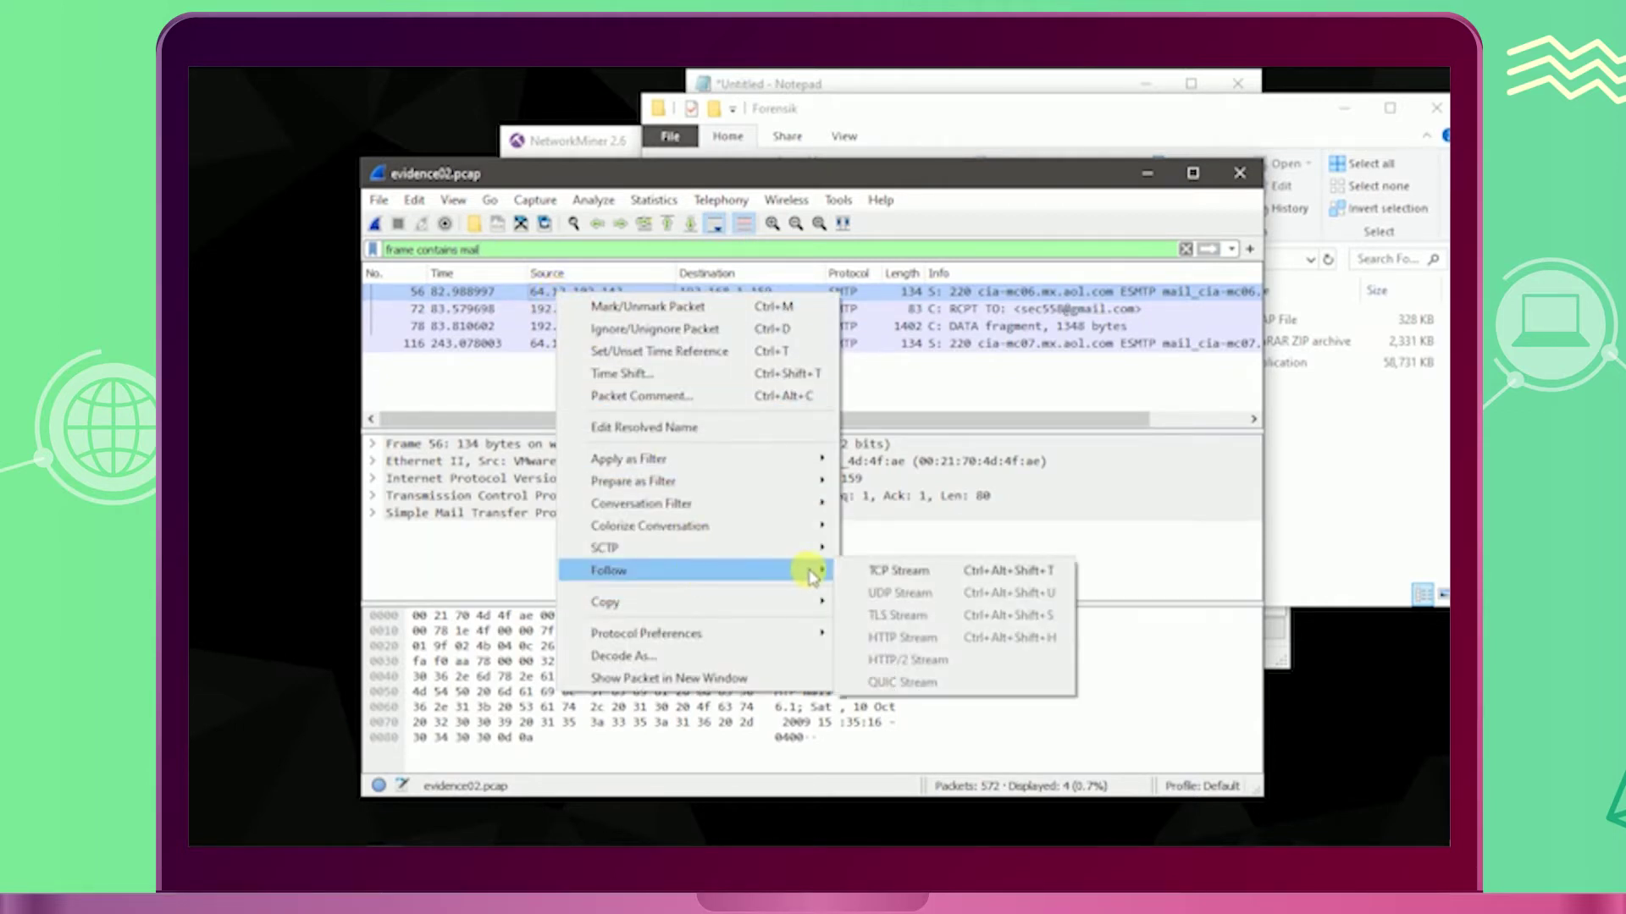
pyautogui.click(877, 574)
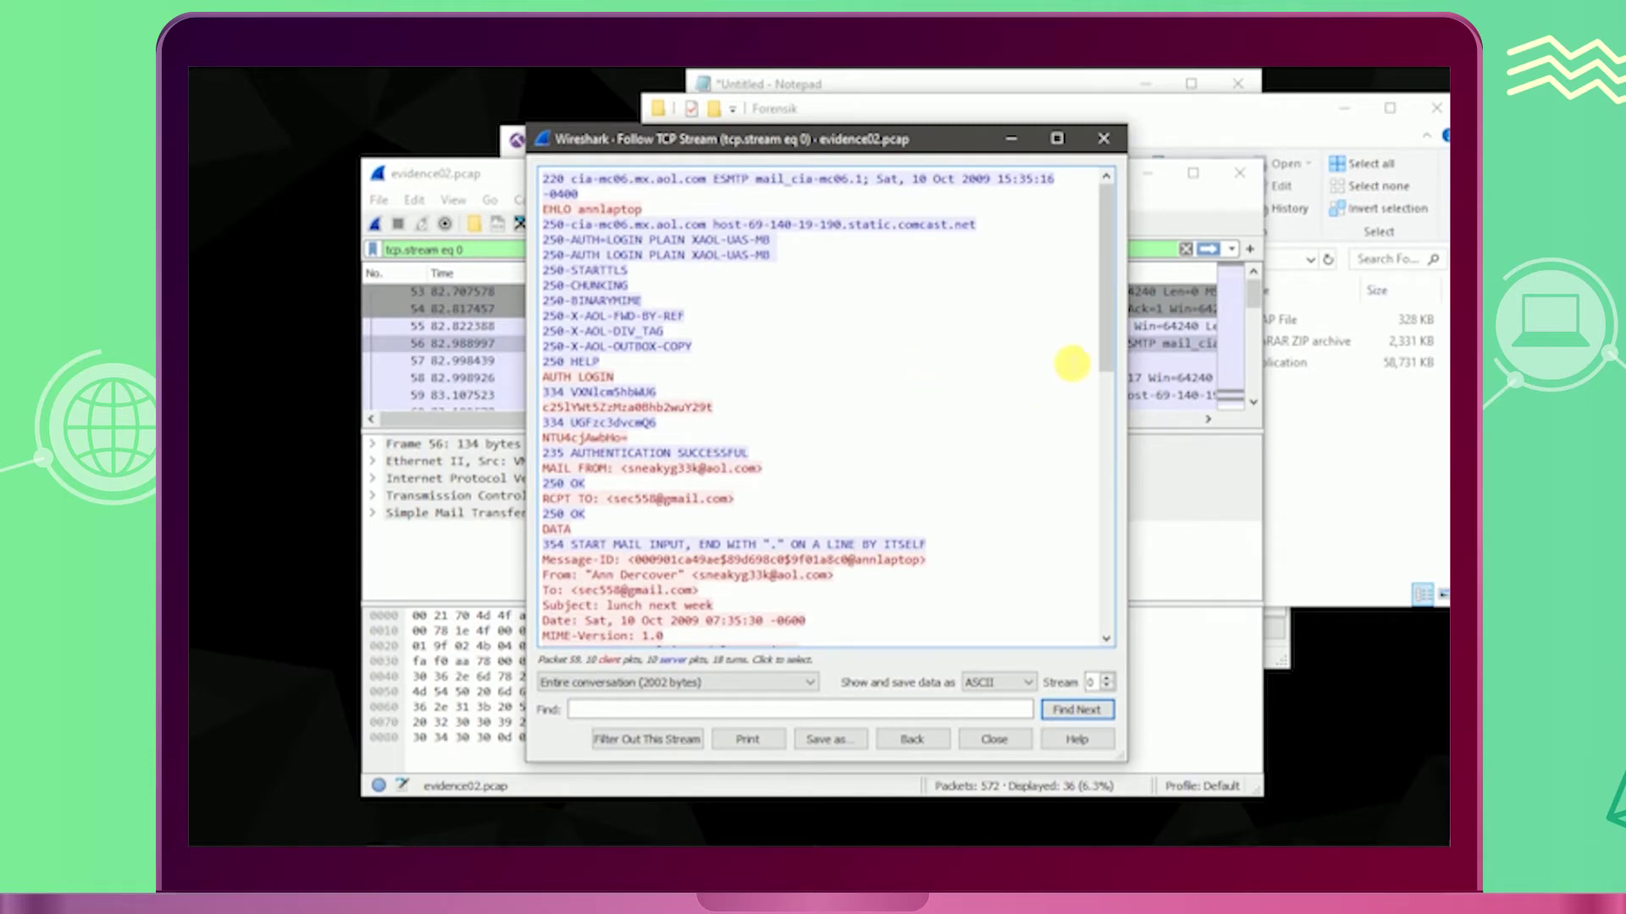
# Step: Copy the sender's e-mail address from the stream's MAIL FROM line into Notepad after question 1, preceded by "=>"
pyautogui.moveTo(1104, 329); pyautogui.dragTo(1110, 339)
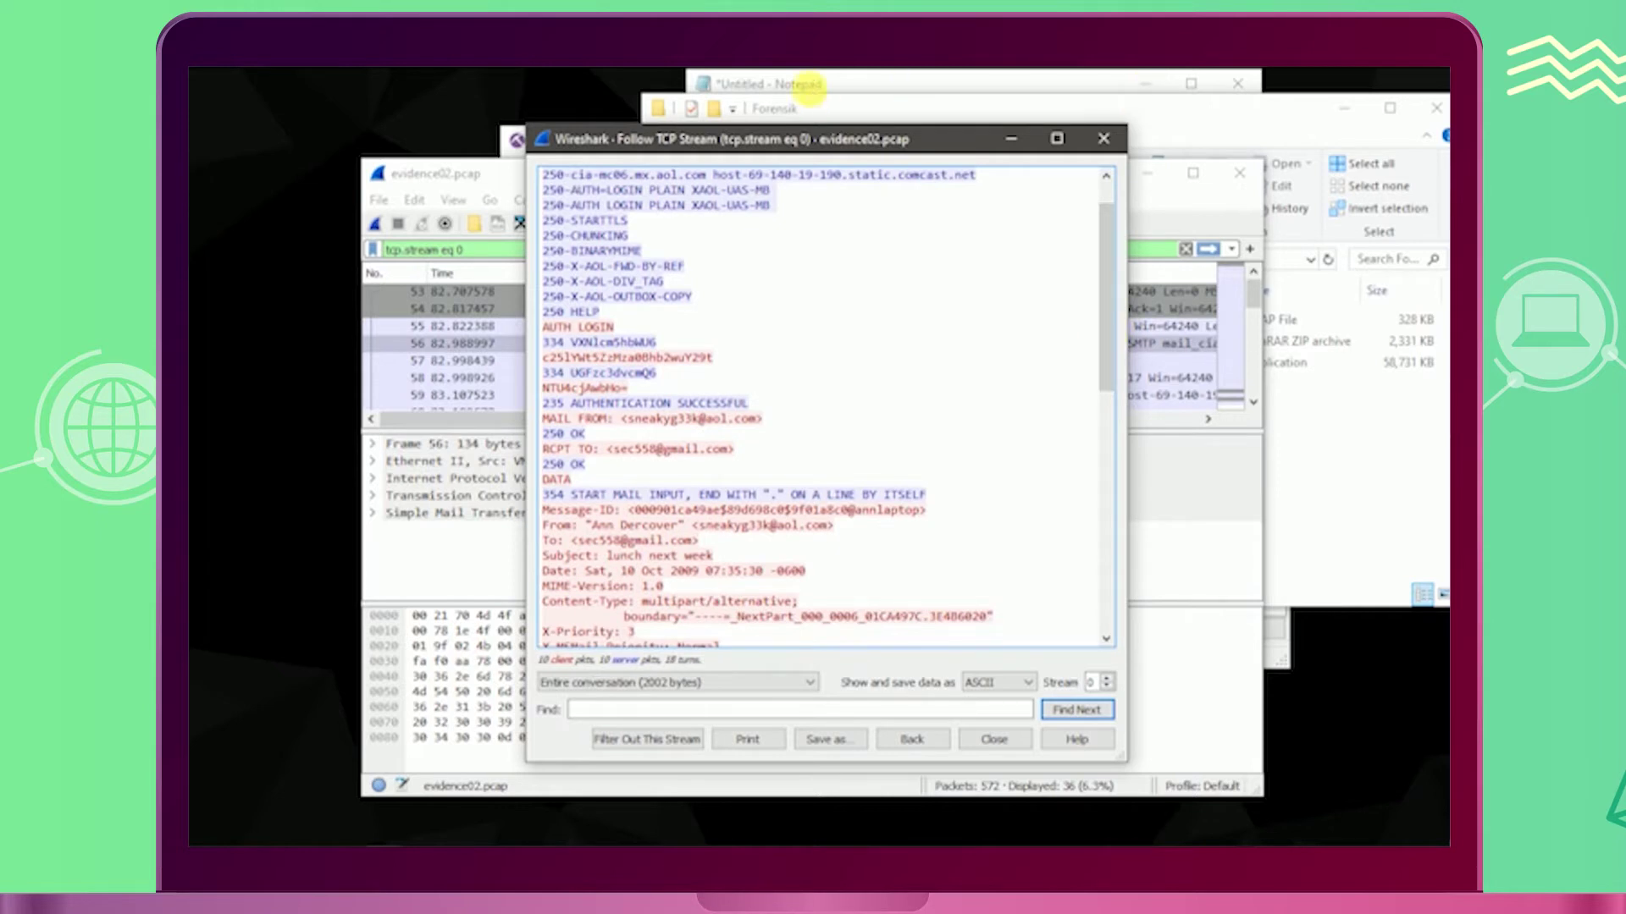
pyautogui.click(813, 85)
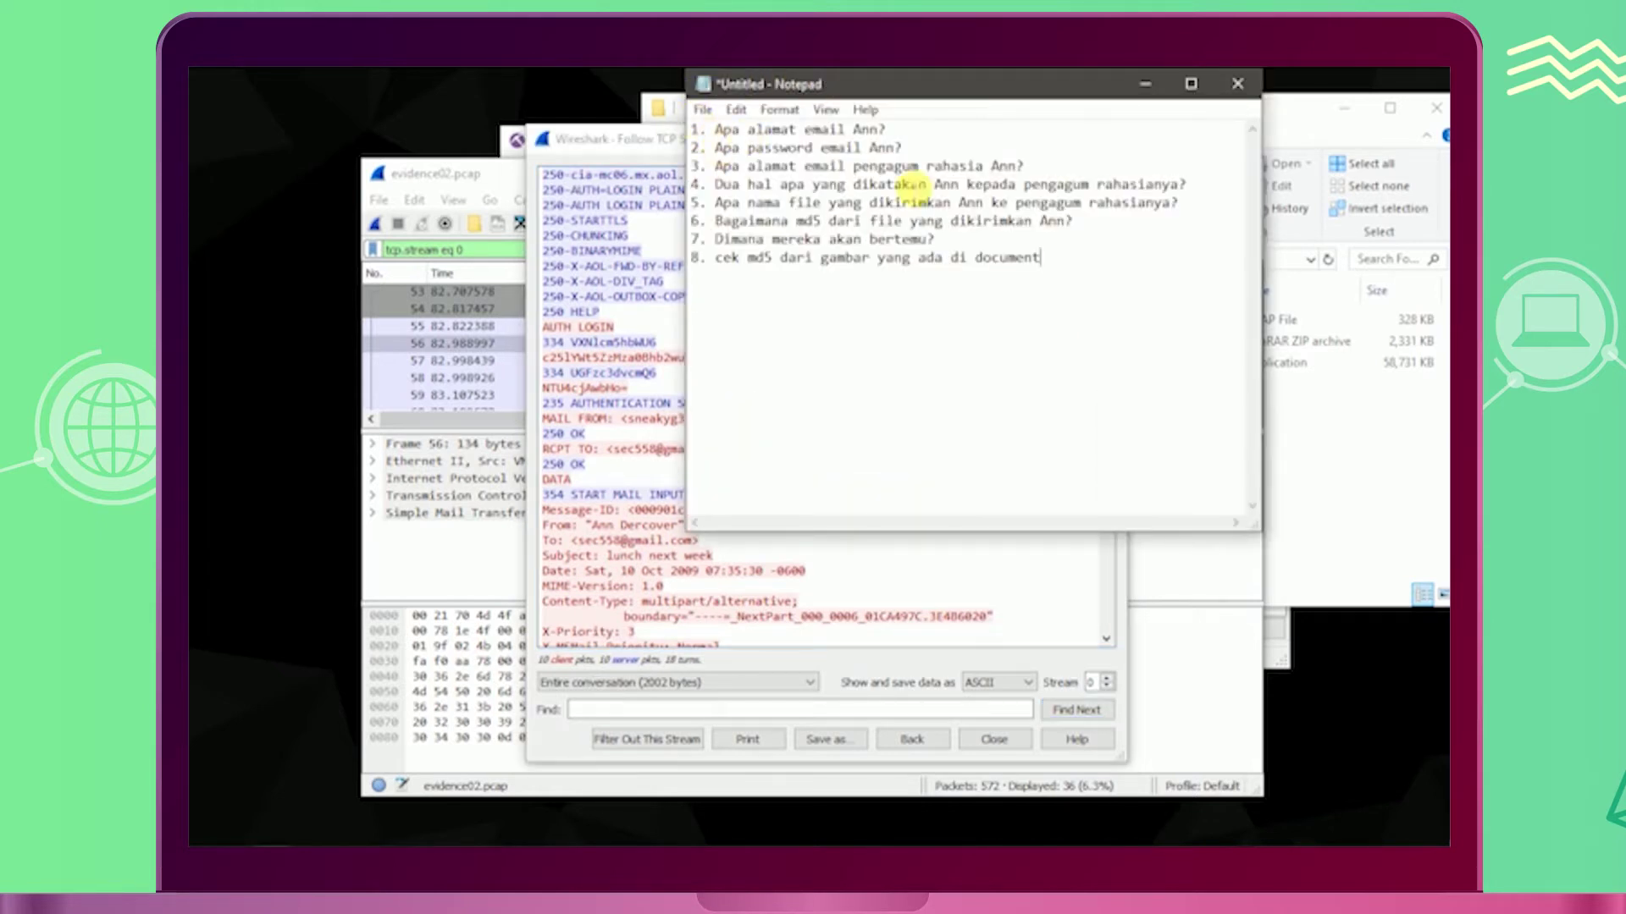
pyautogui.click(639, 481)
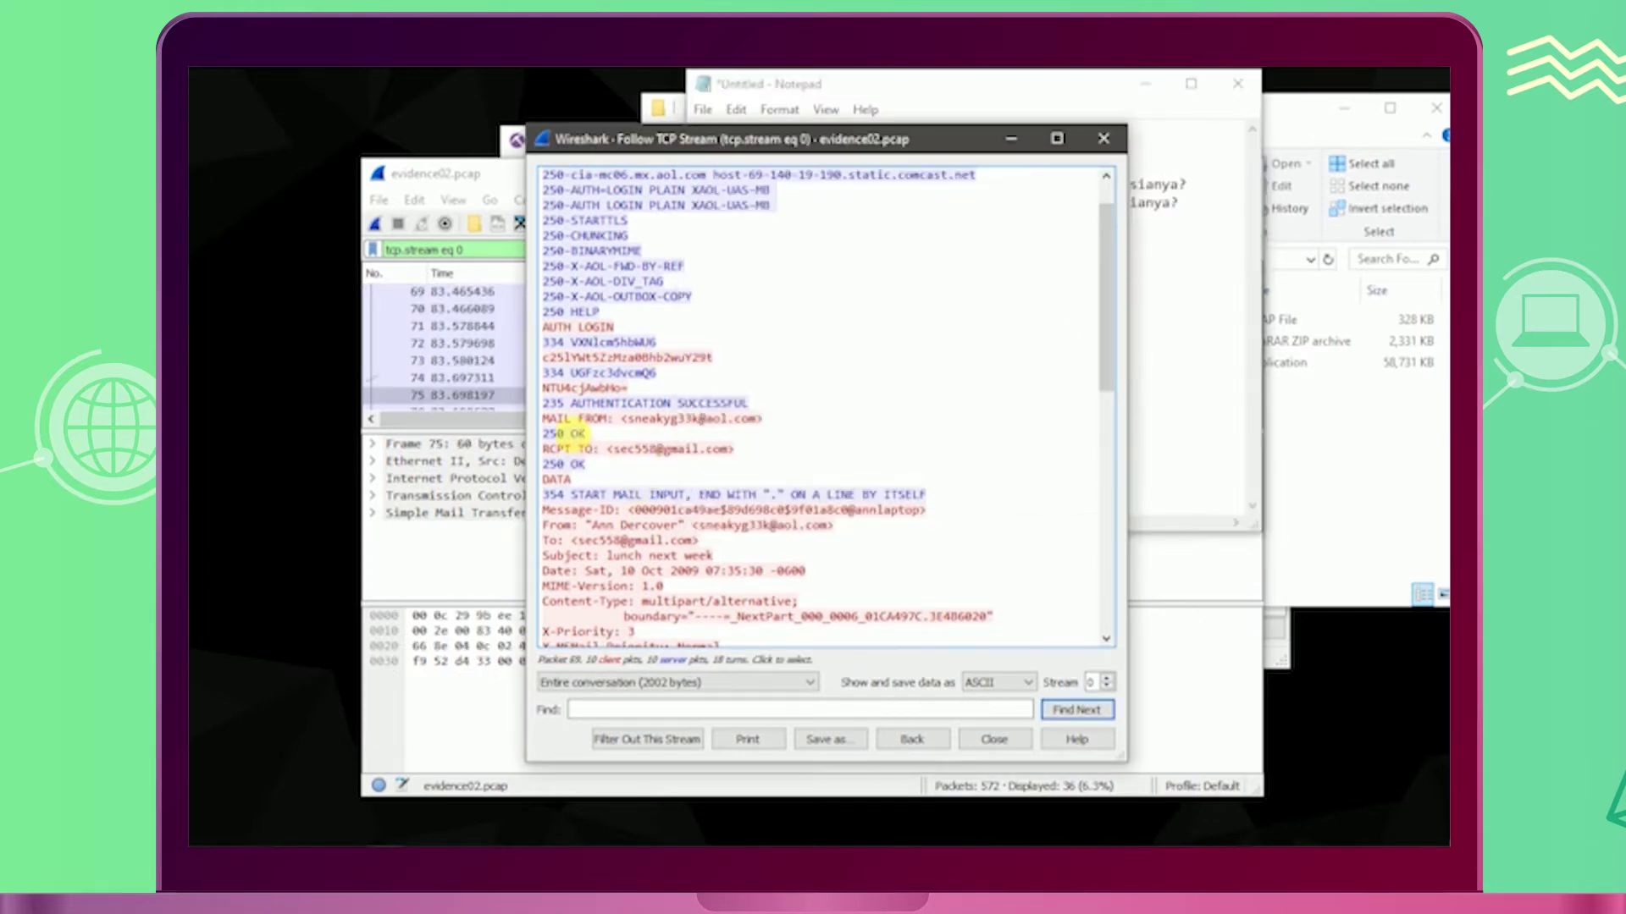
pyautogui.moveTo(620, 418); pyautogui.dragTo(752, 423)
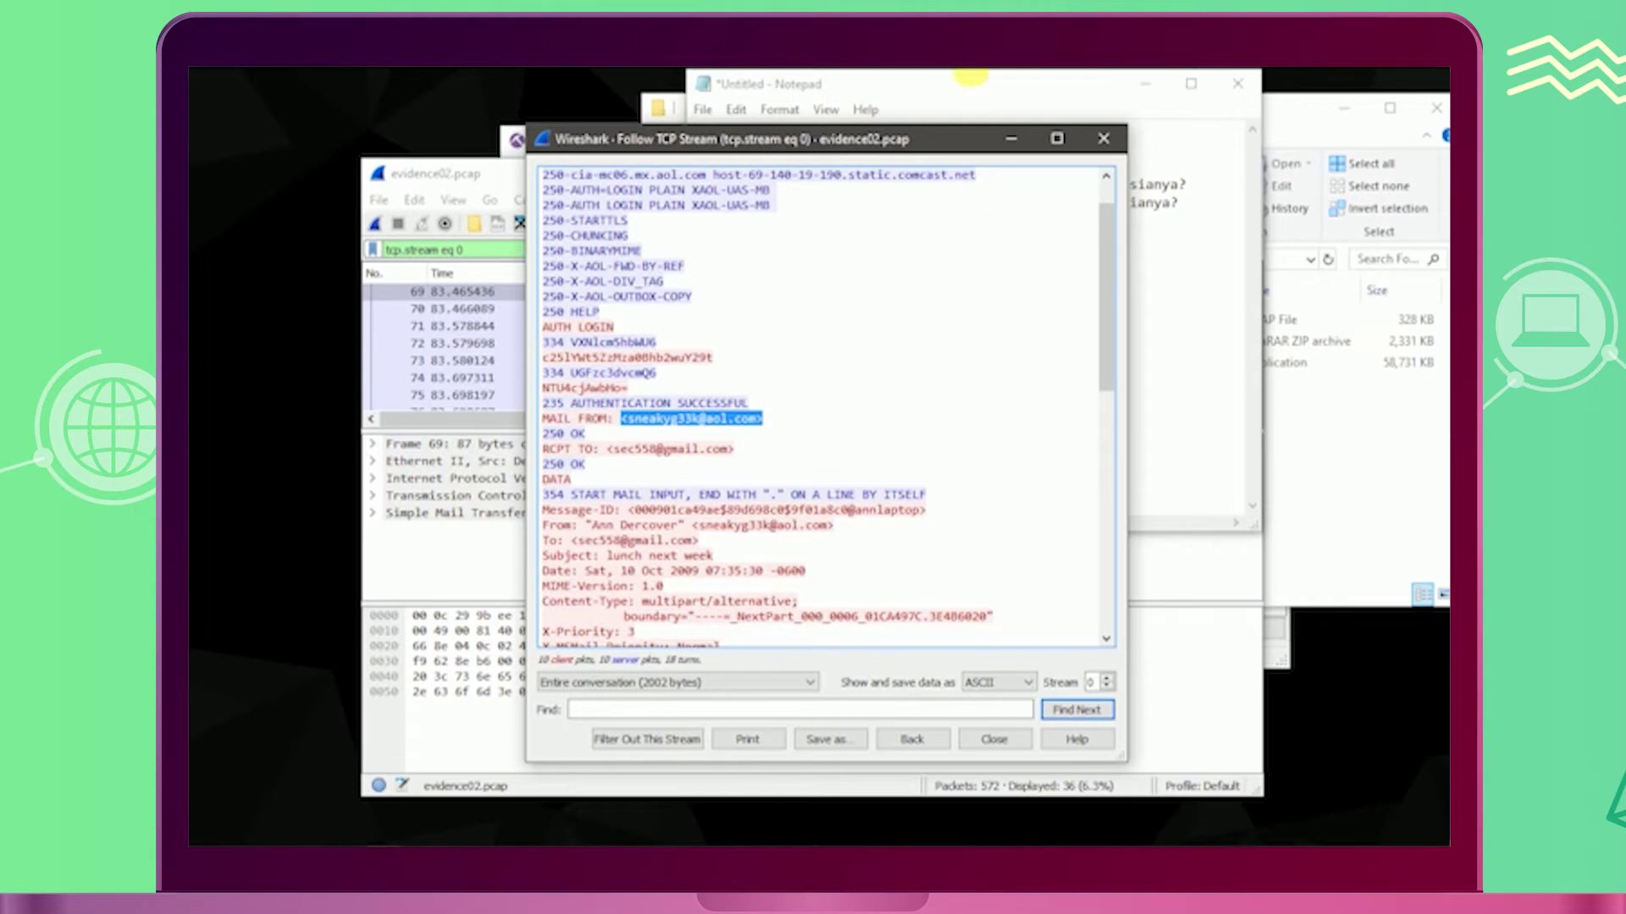
pyautogui.click(963, 91)
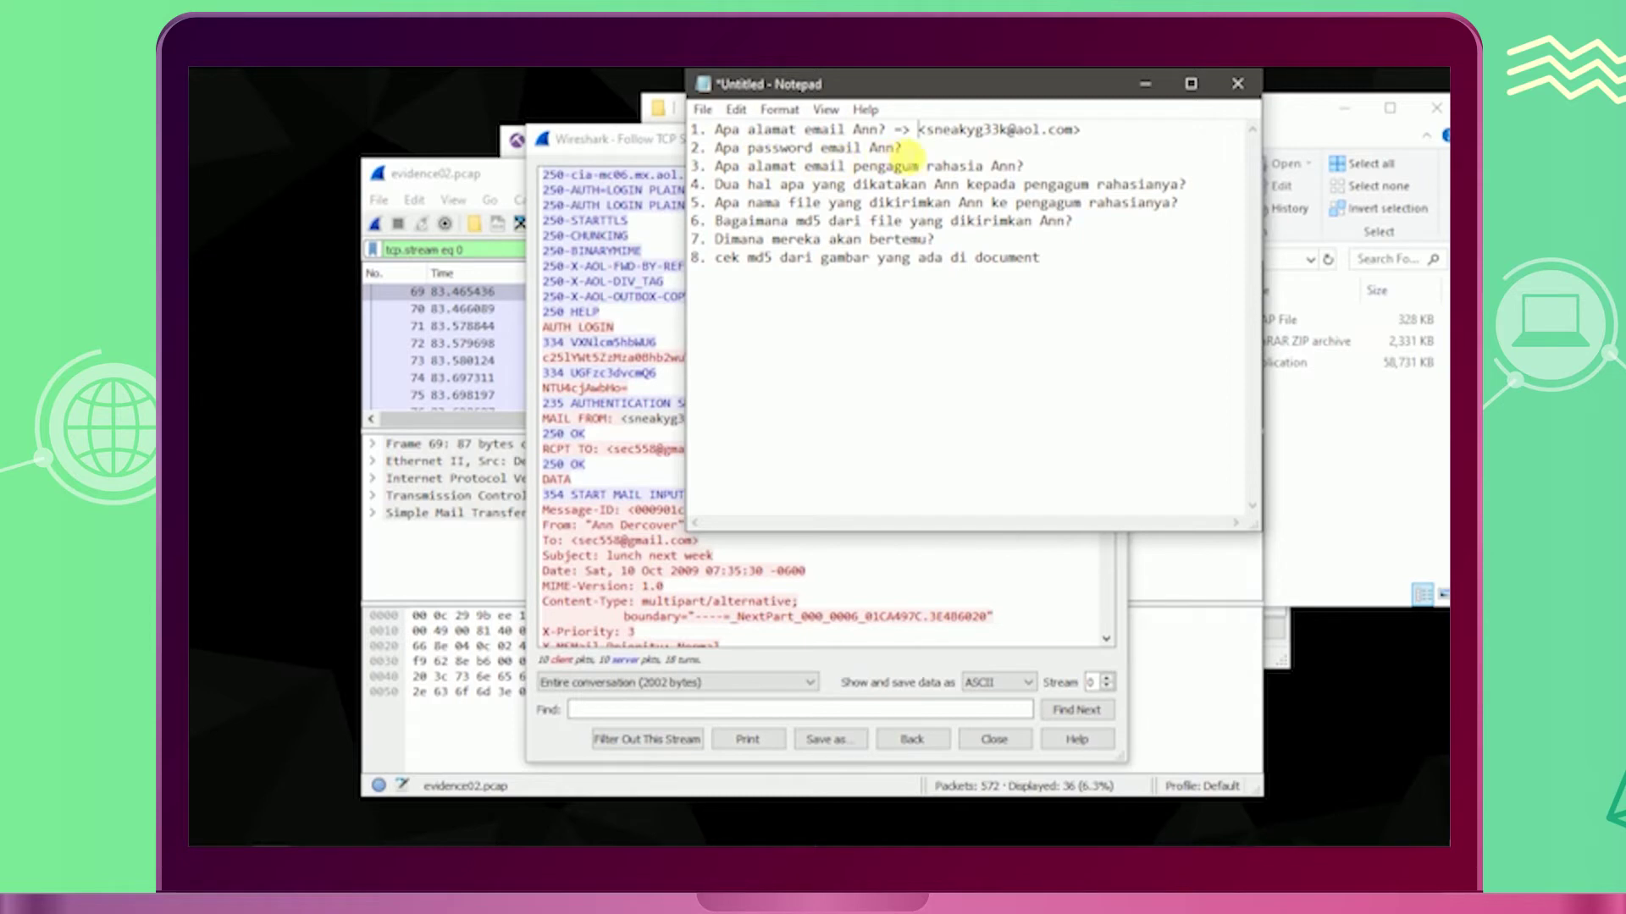
# Step: Add "=>" after question 2 in the Notepad list and return to the TCP stream
pyautogui.click(907, 153)
pyautogui.click(631, 471)
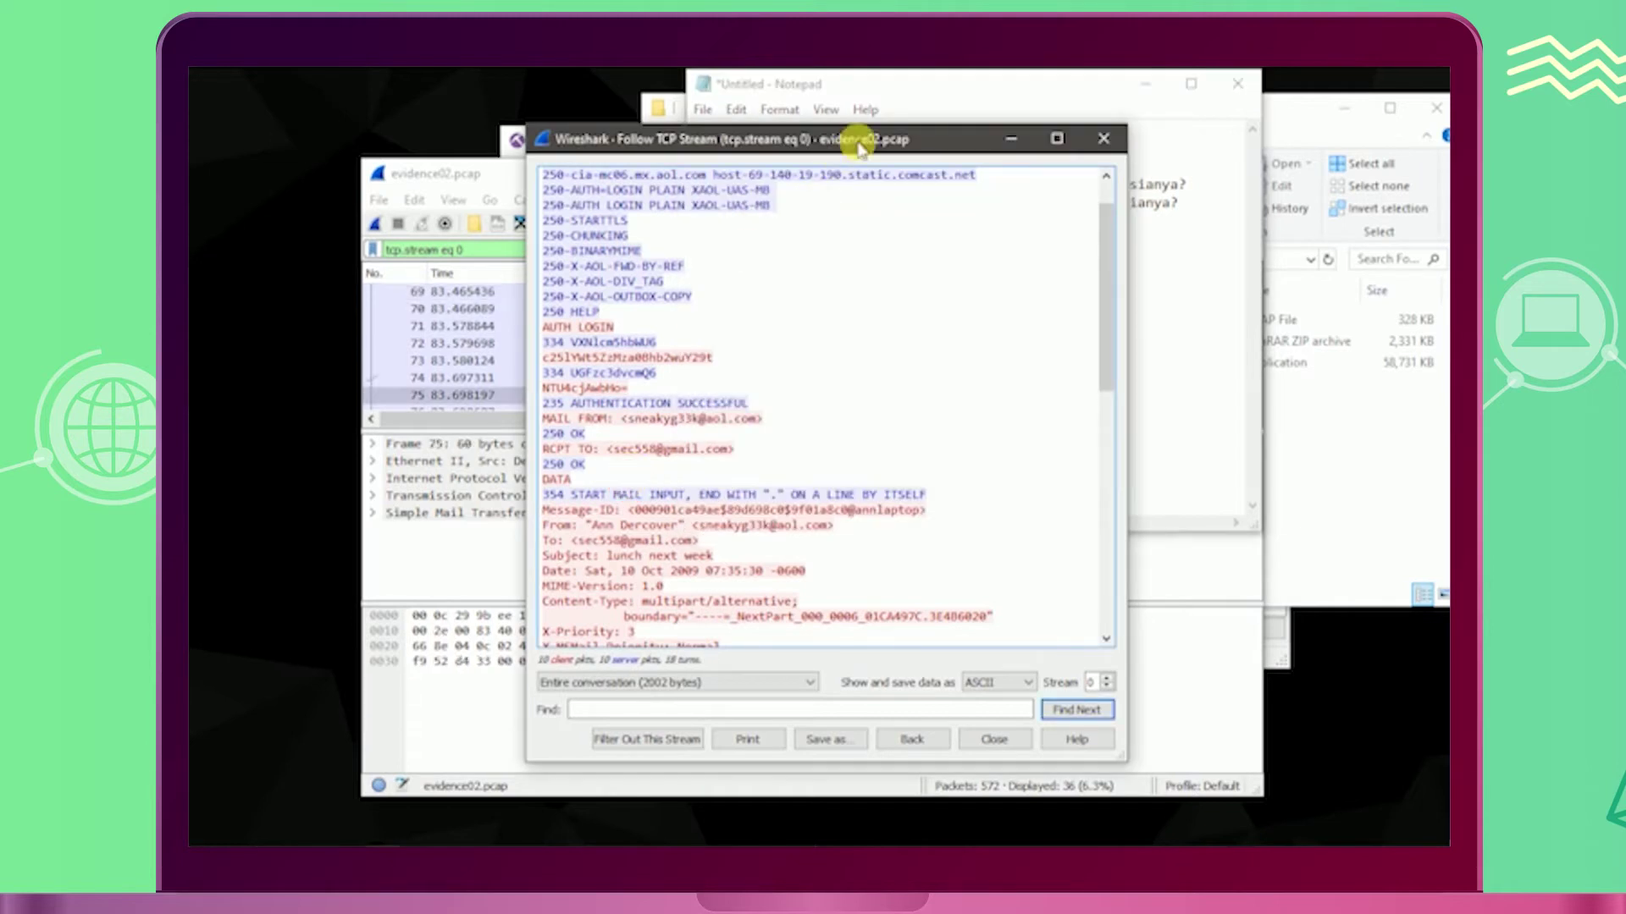
pyautogui.click(919, 88)
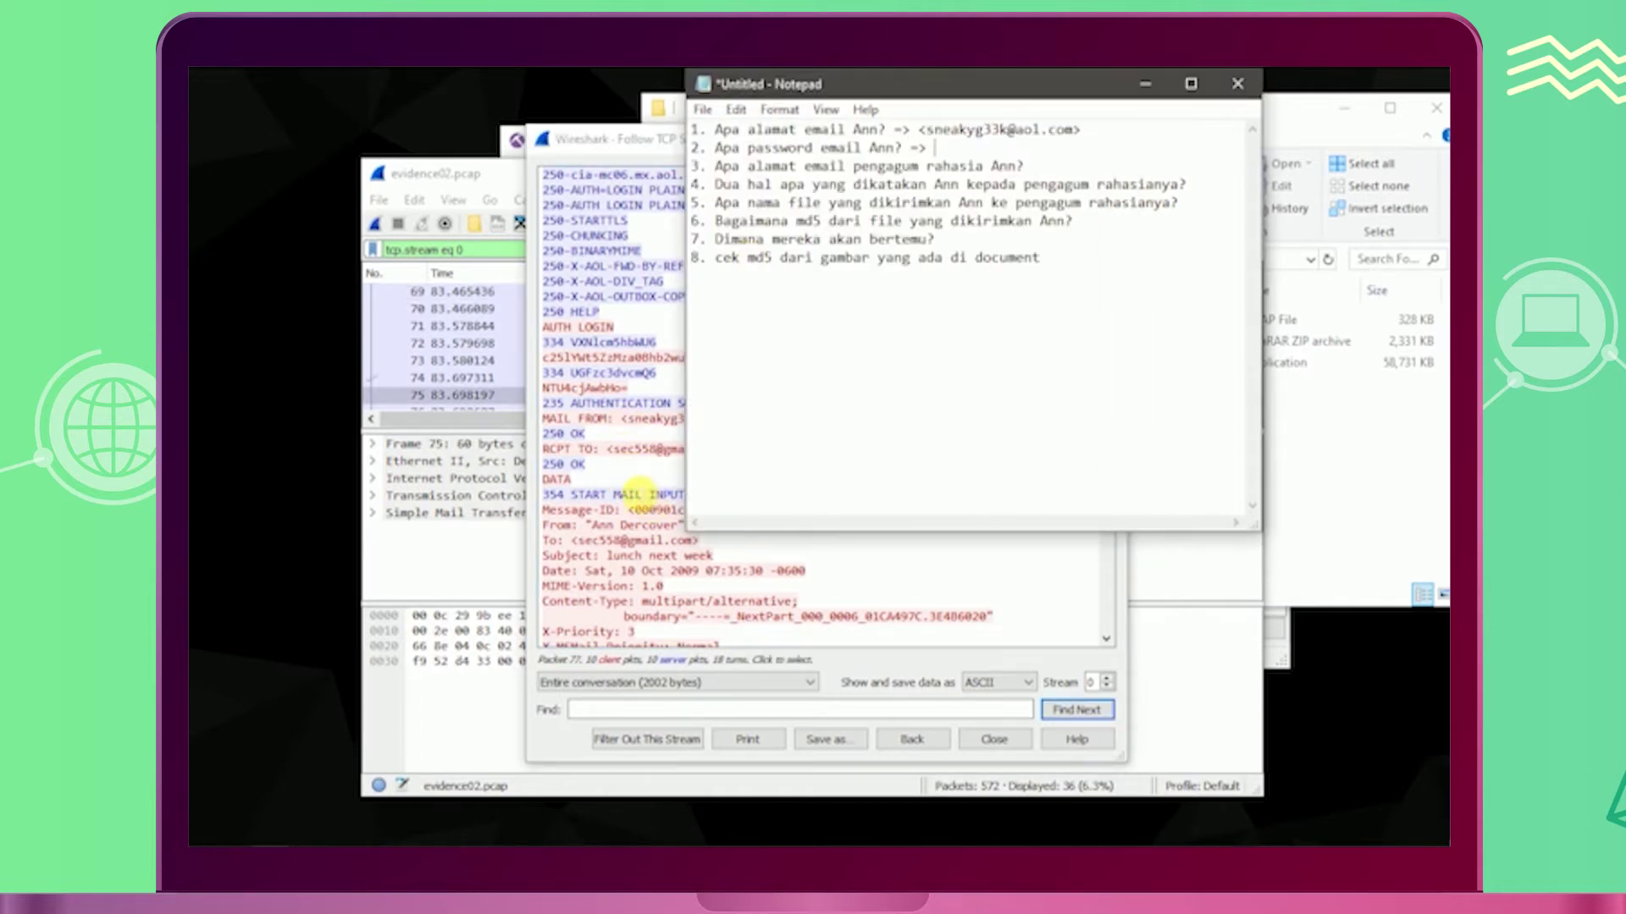
pyautogui.click(636, 492)
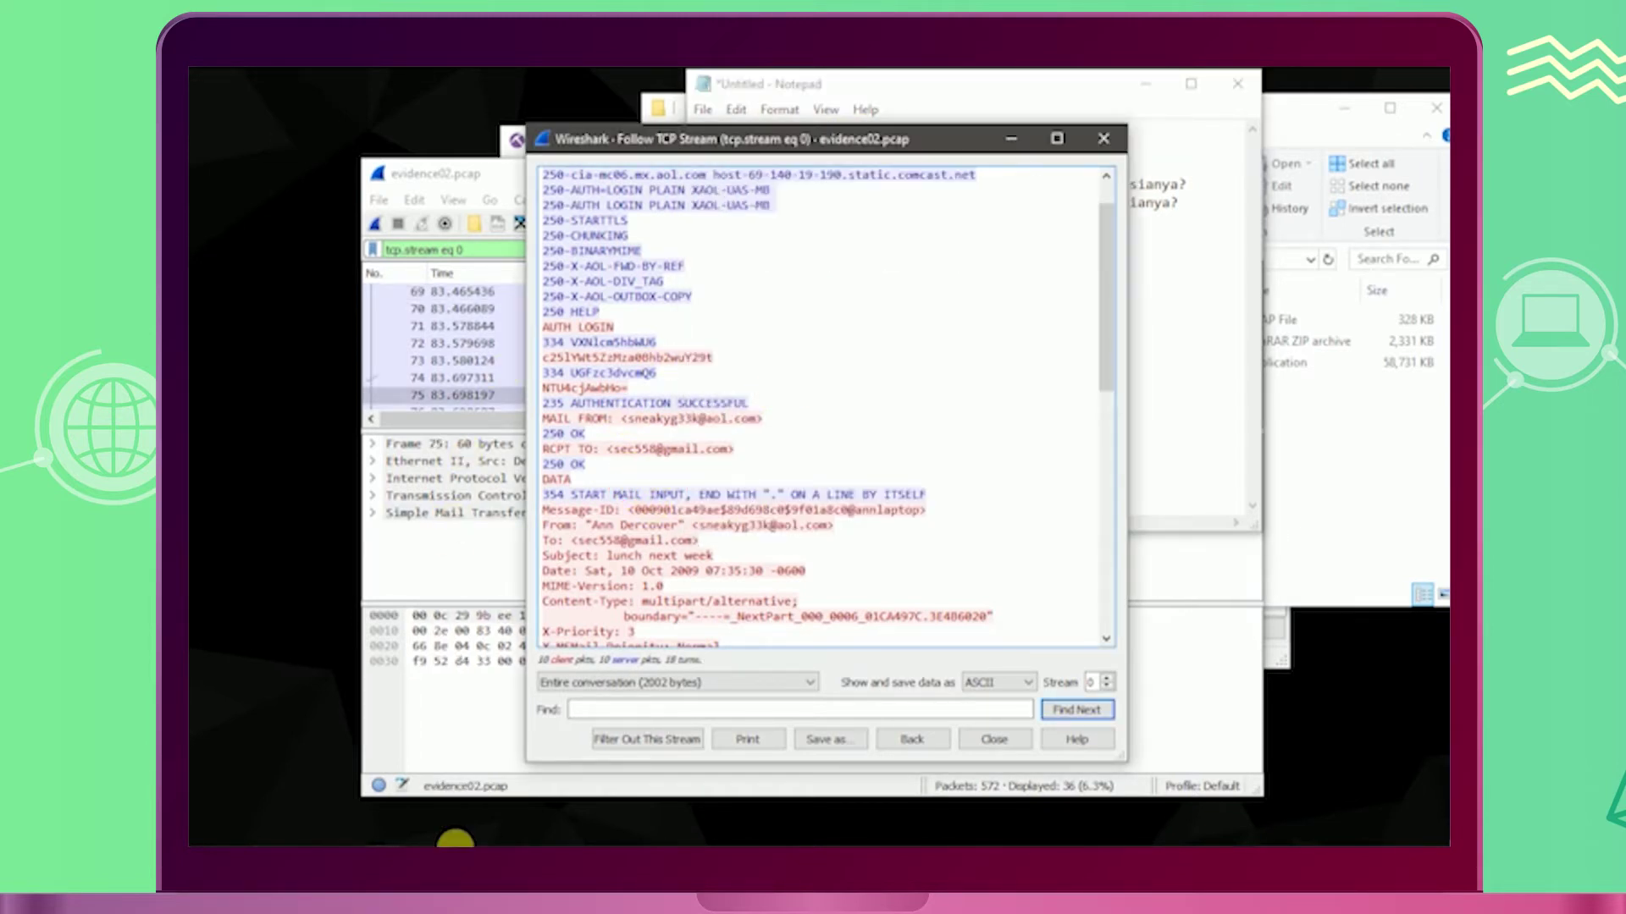
# Step: Switch to the Forensik folder in File Explorer and extract the NetworkMiner_2-6.zip archive there
pyautogui.moveTo(457, 839)
pyautogui.click(345, 836)
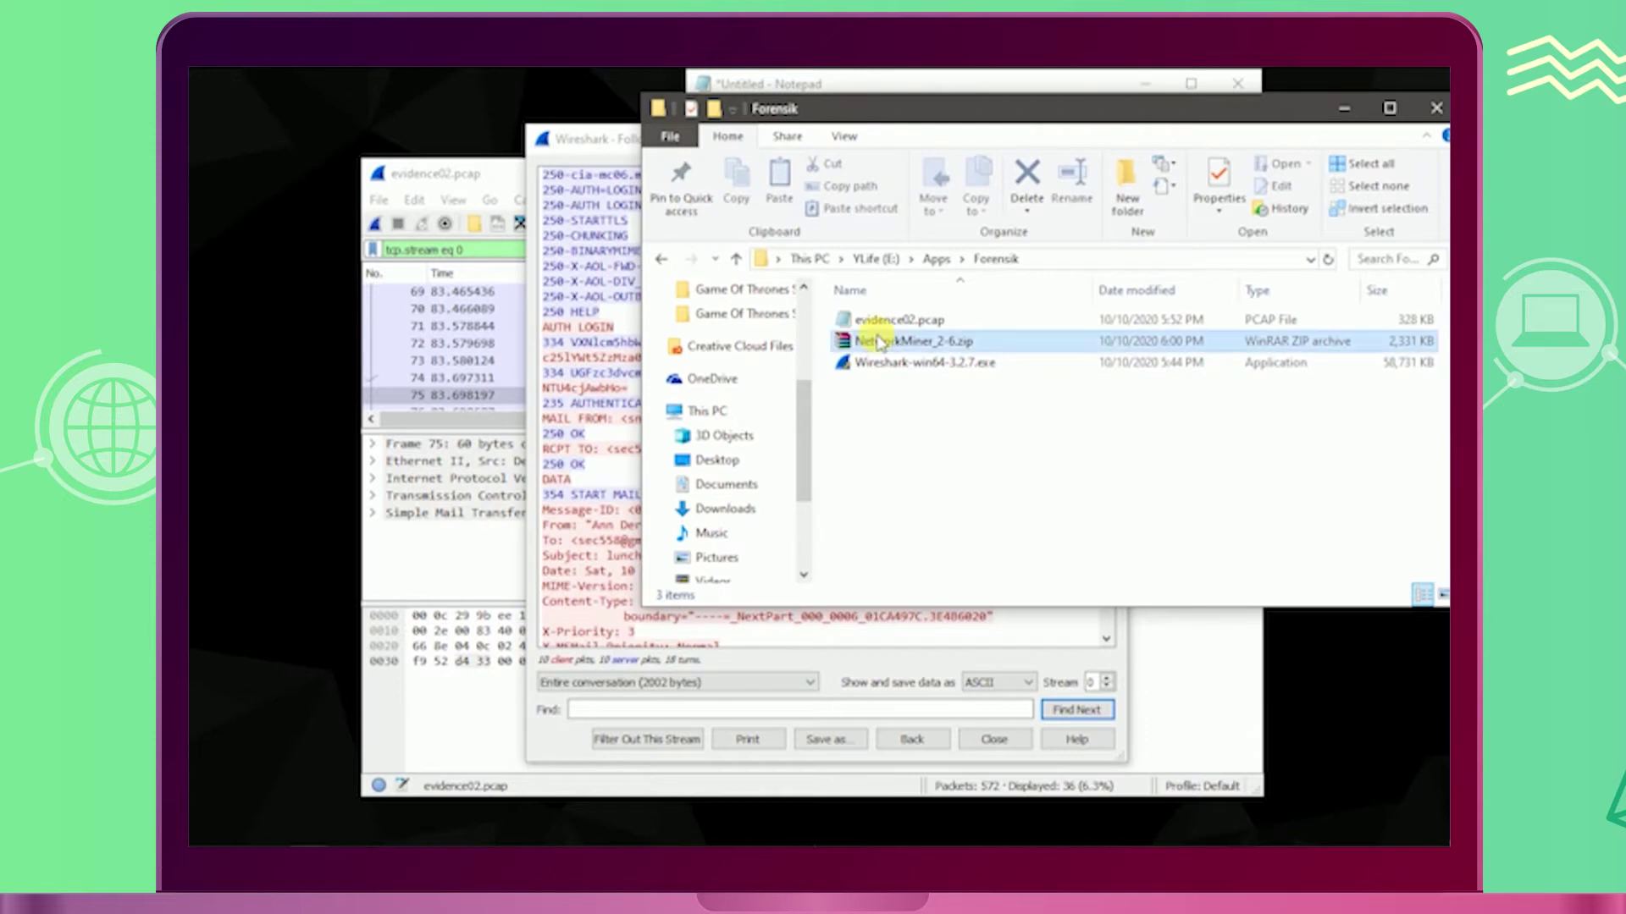
pyautogui.rightClick(877, 339)
pyautogui.click(932, 420)
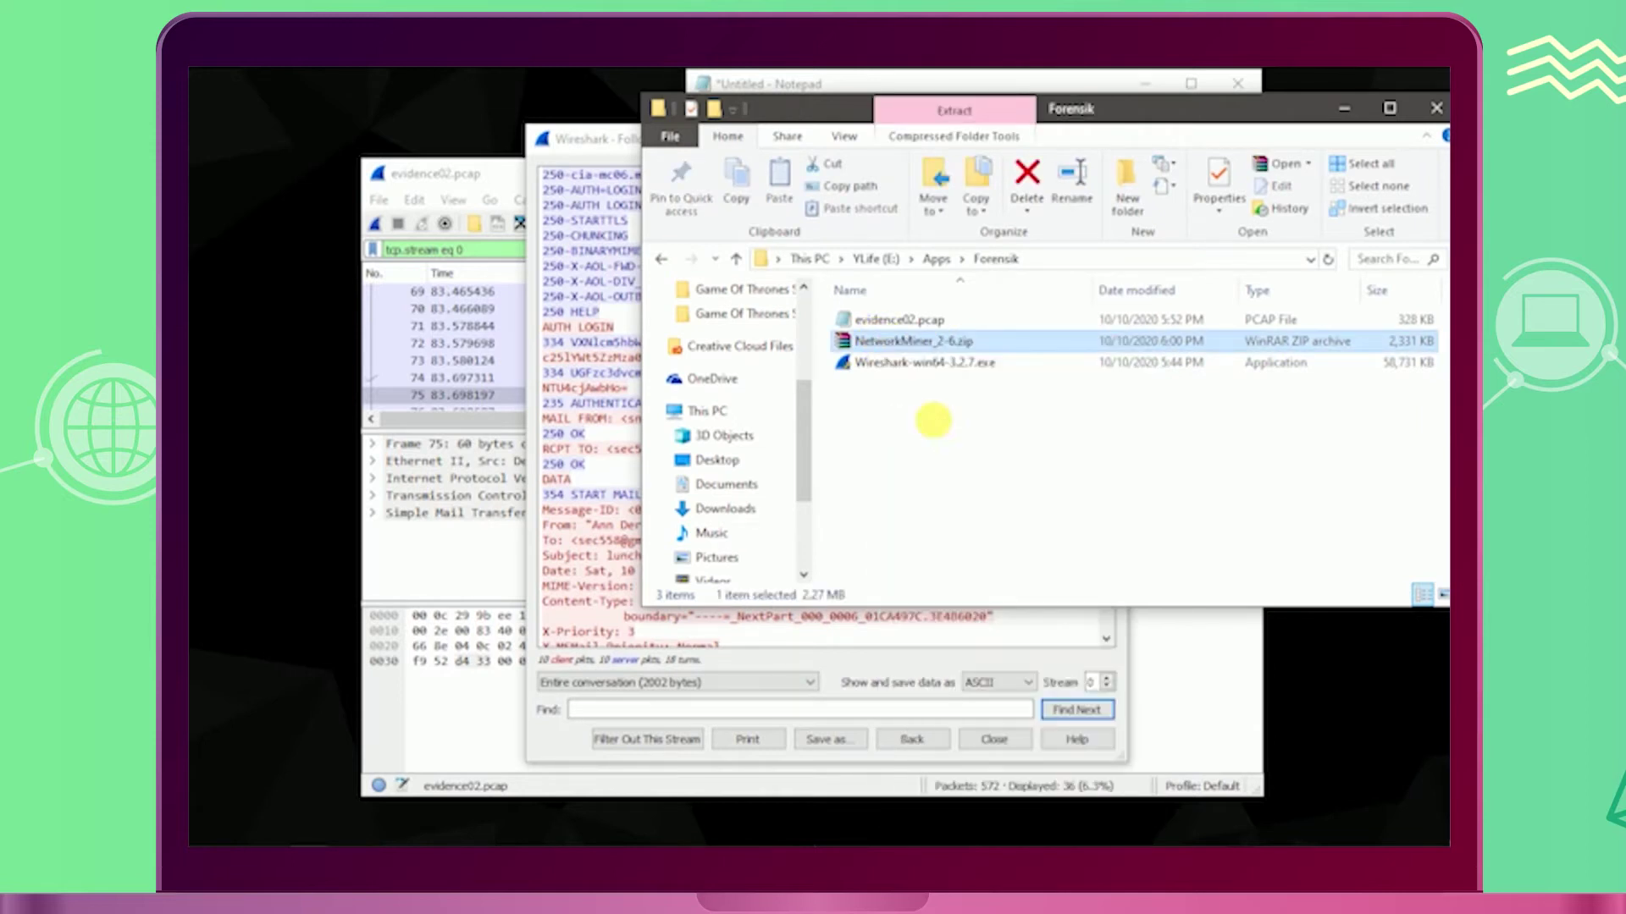
# Step: Open the extracted NetworkMiner_2-6 folder and launch NetworkMiner.exe
pyautogui.rightClick(912, 329)
pyautogui.doubleClick(914, 331)
pyautogui.click(900, 447)
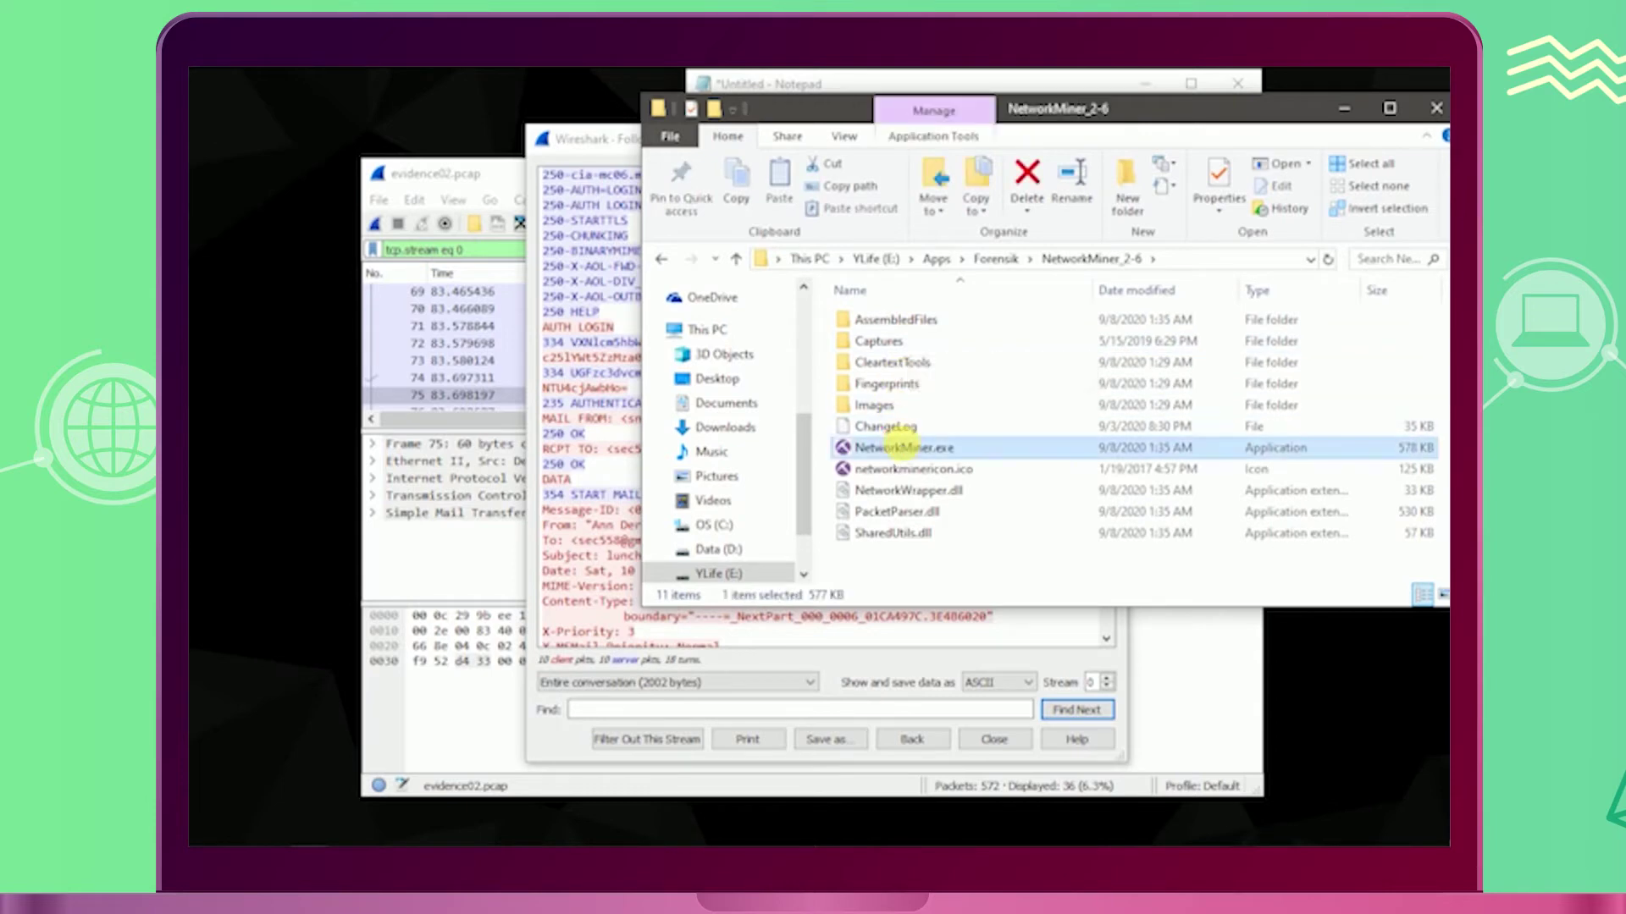
pyautogui.doubleClick(900, 447)
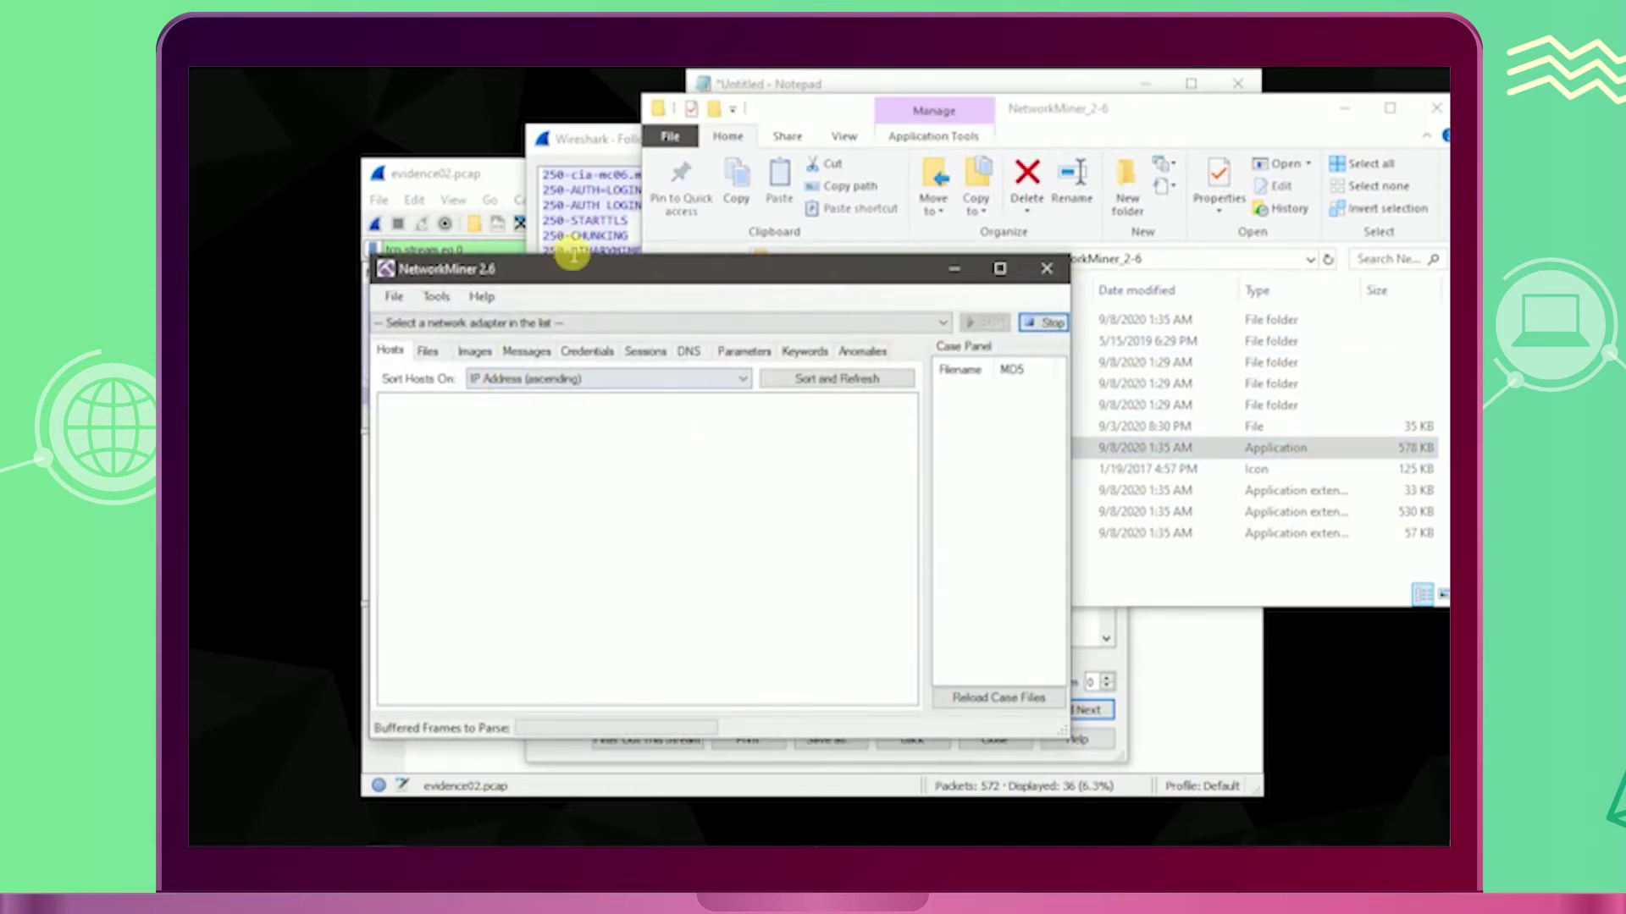
# Step: Load evidence02.pcap from the Downloads folder into NetworkMiner
pyautogui.moveTo(568, 279); pyautogui.dragTo(504, 221)
pyautogui.click(330, 251)
pyautogui.click(330, 251)
pyautogui.click(329, 251)
pyautogui.click(333, 273)
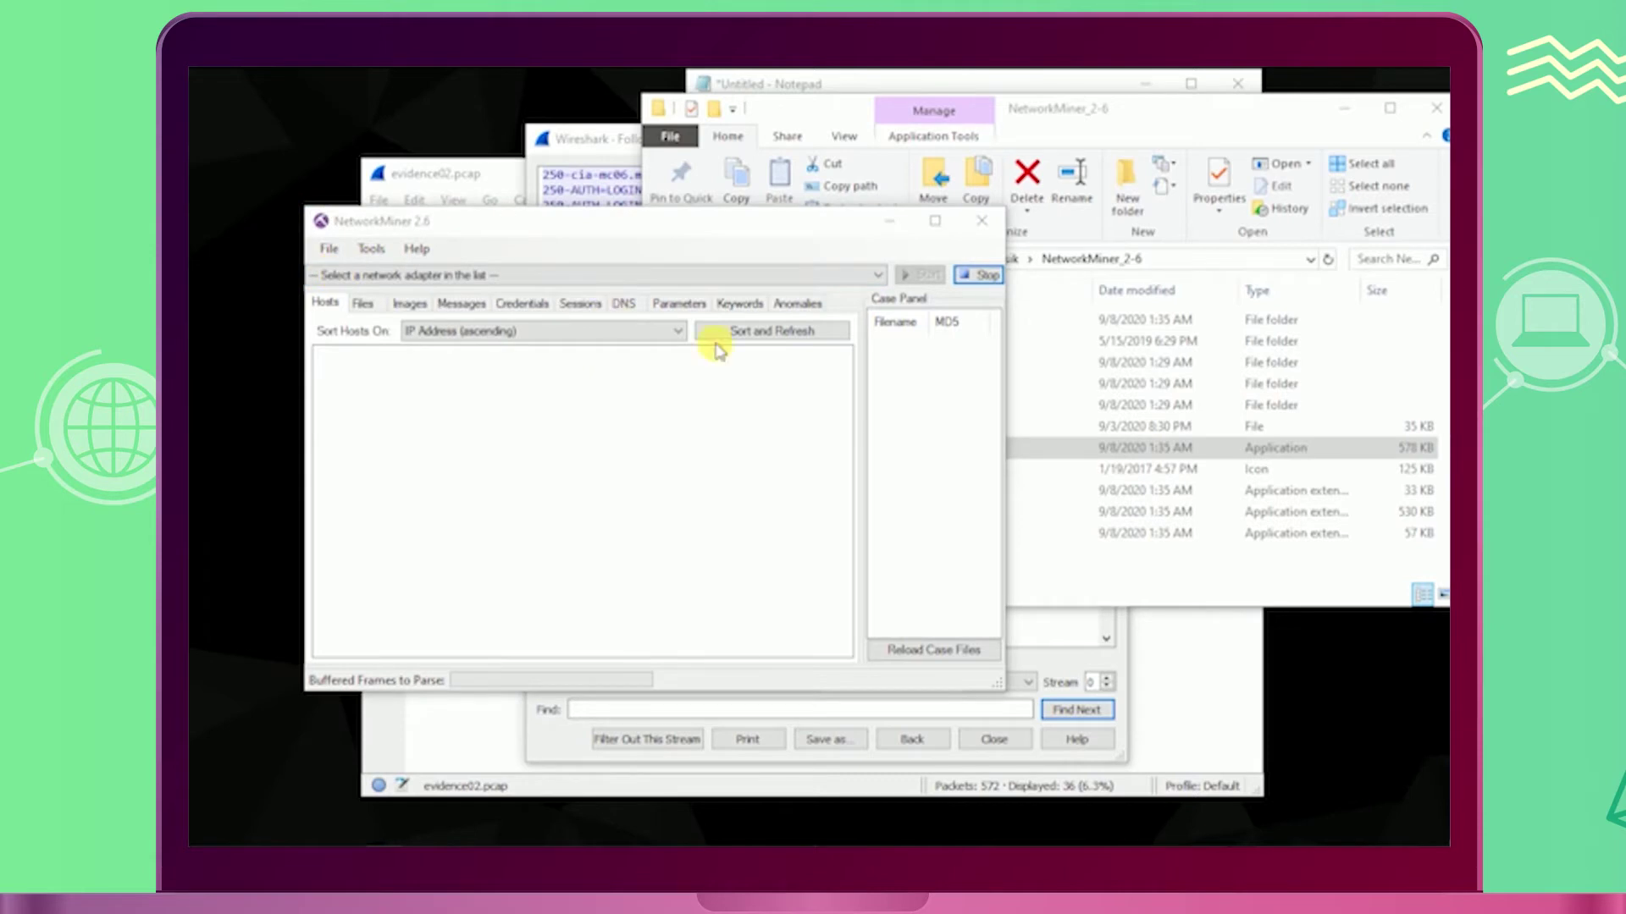
pyautogui.click(551, 409)
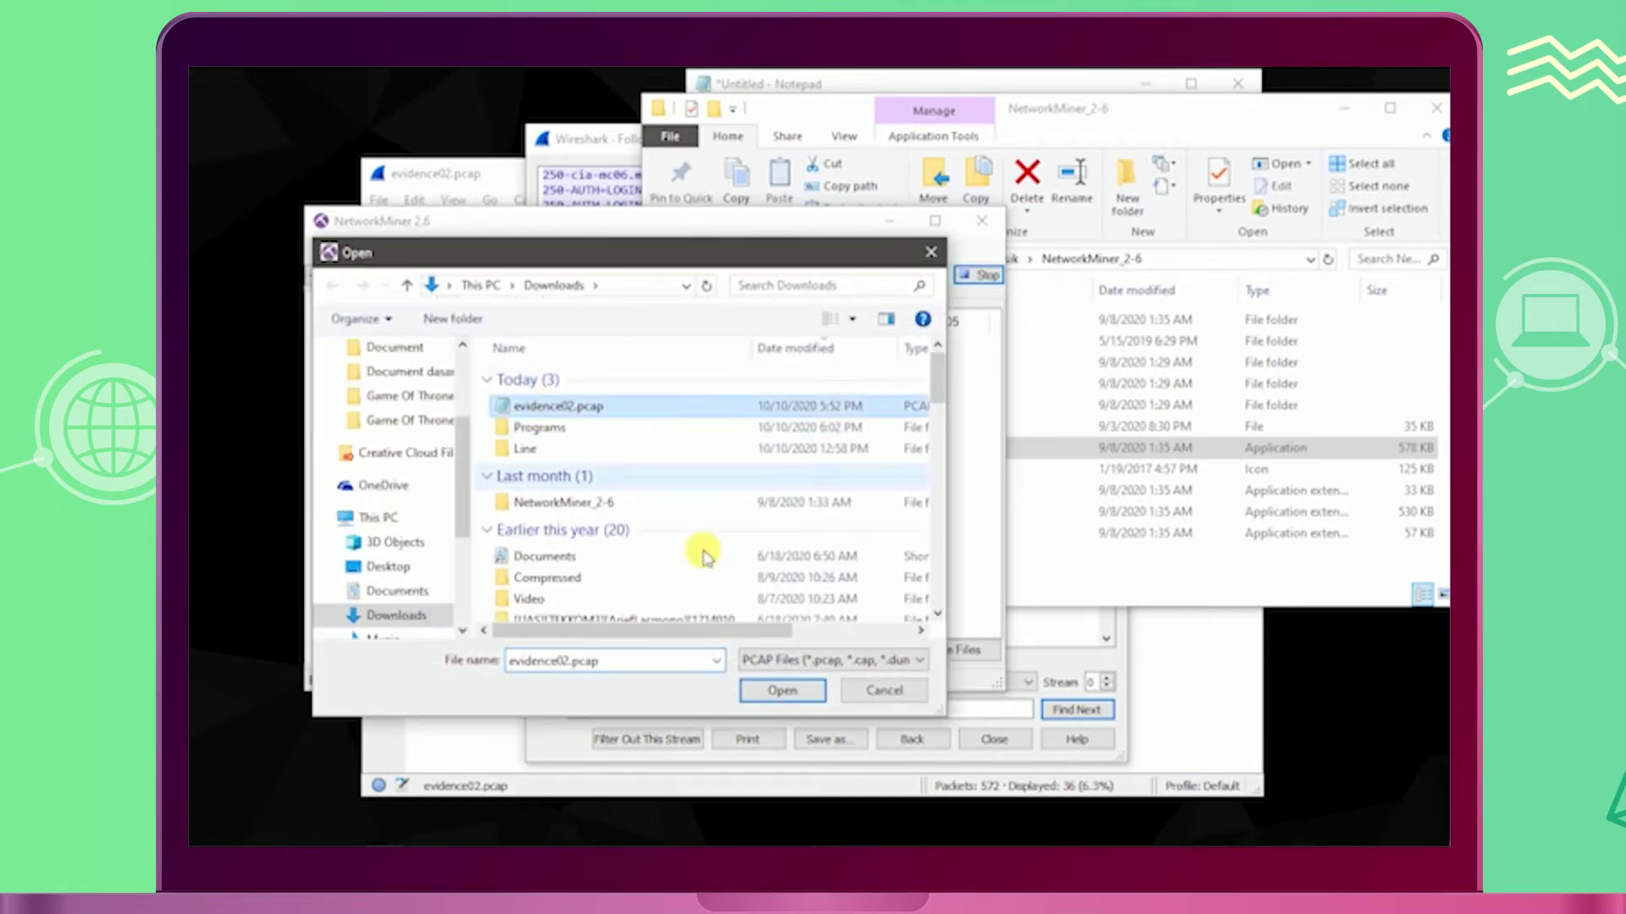
pyautogui.click(783, 690)
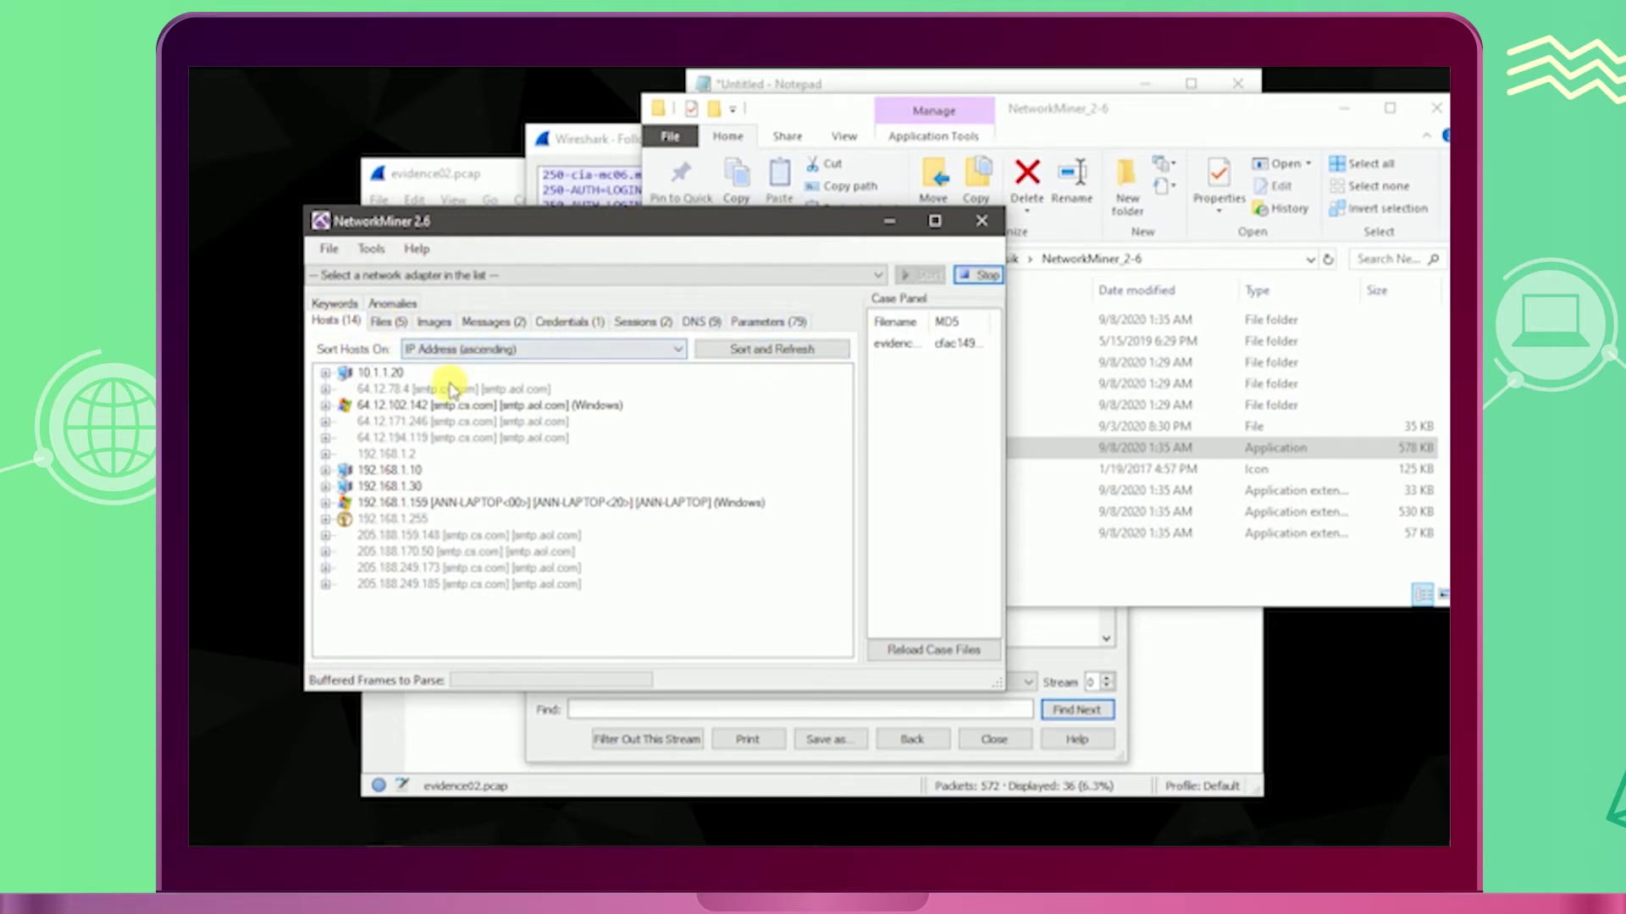
# Step: Look up the SMTP login in NetworkMiner's credentials and enter the account password after question 2 in Notepad
pyautogui.click(559, 322)
pyautogui.moveTo(486, 652); pyautogui.dragTo(735, 627)
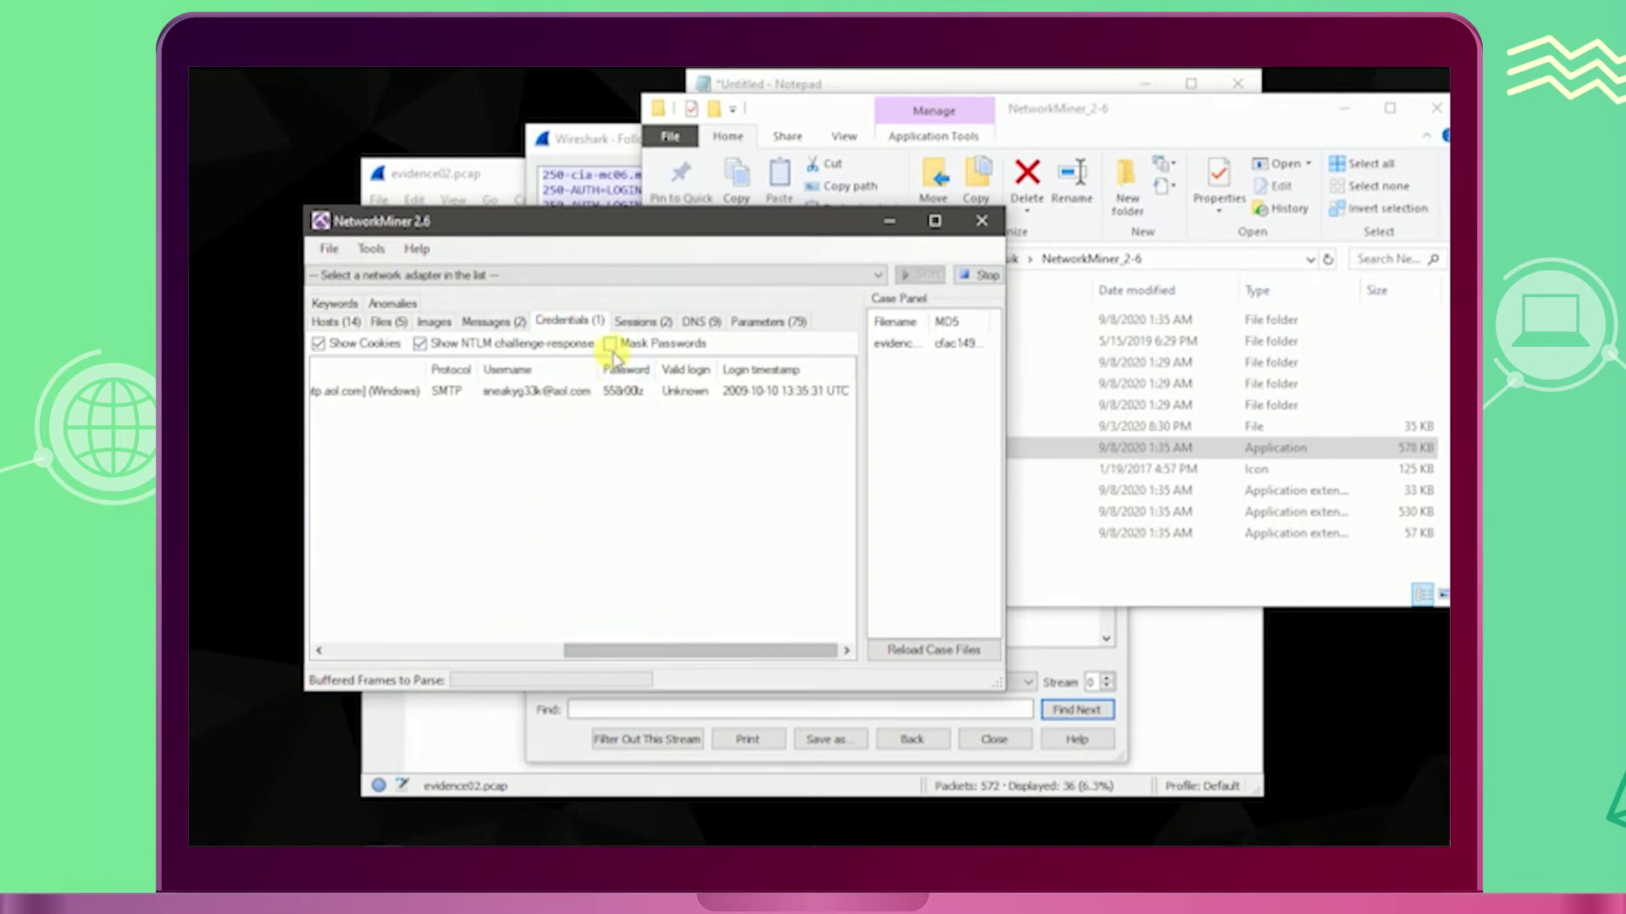
pyautogui.click(602, 395)
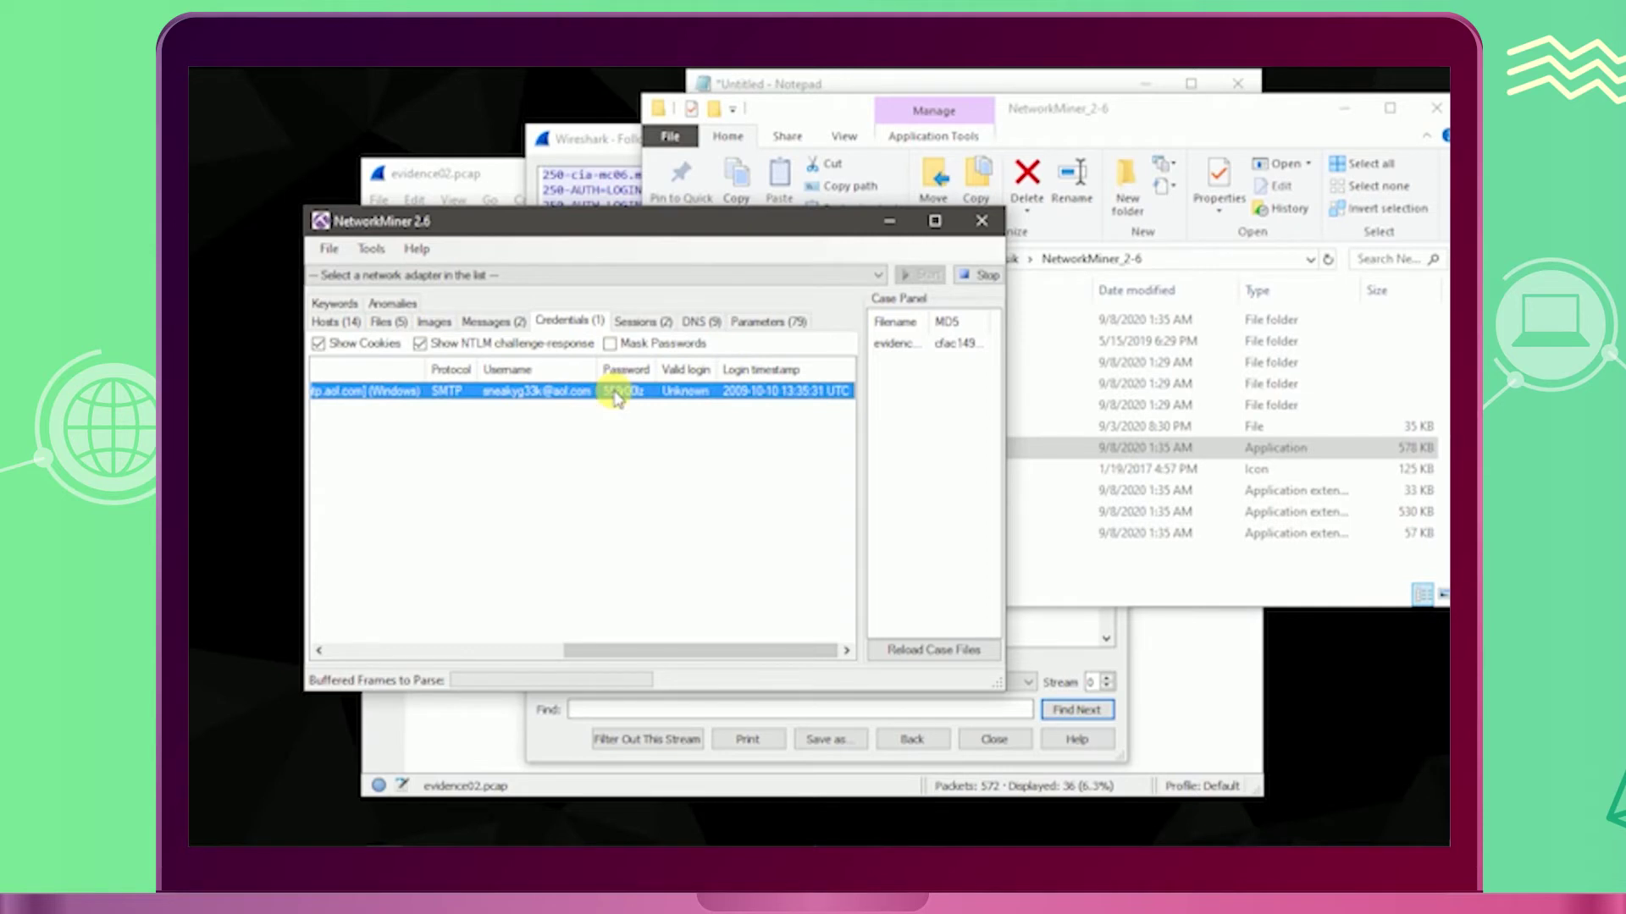
pyautogui.click(620, 392)
pyautogui.click(1077, 77)
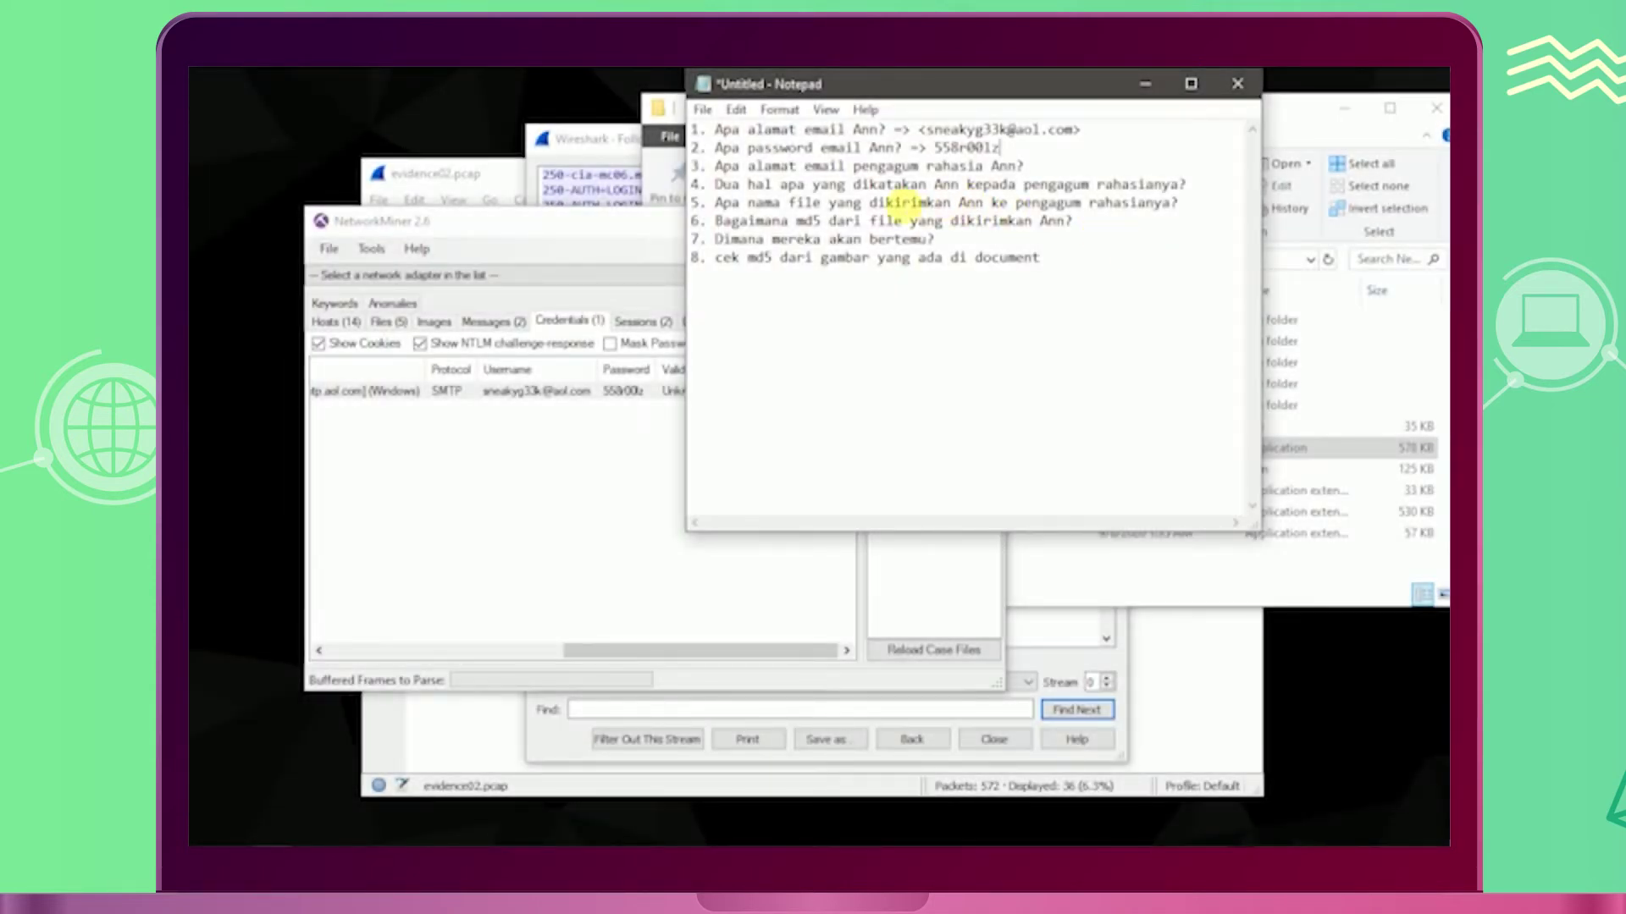
# Step: Return to Wireshark, close the old TCP stream window and filter the packets with tcp.stream eq 1
pyautogui.click(1050, 166)
pyautogui.click(464, 178)
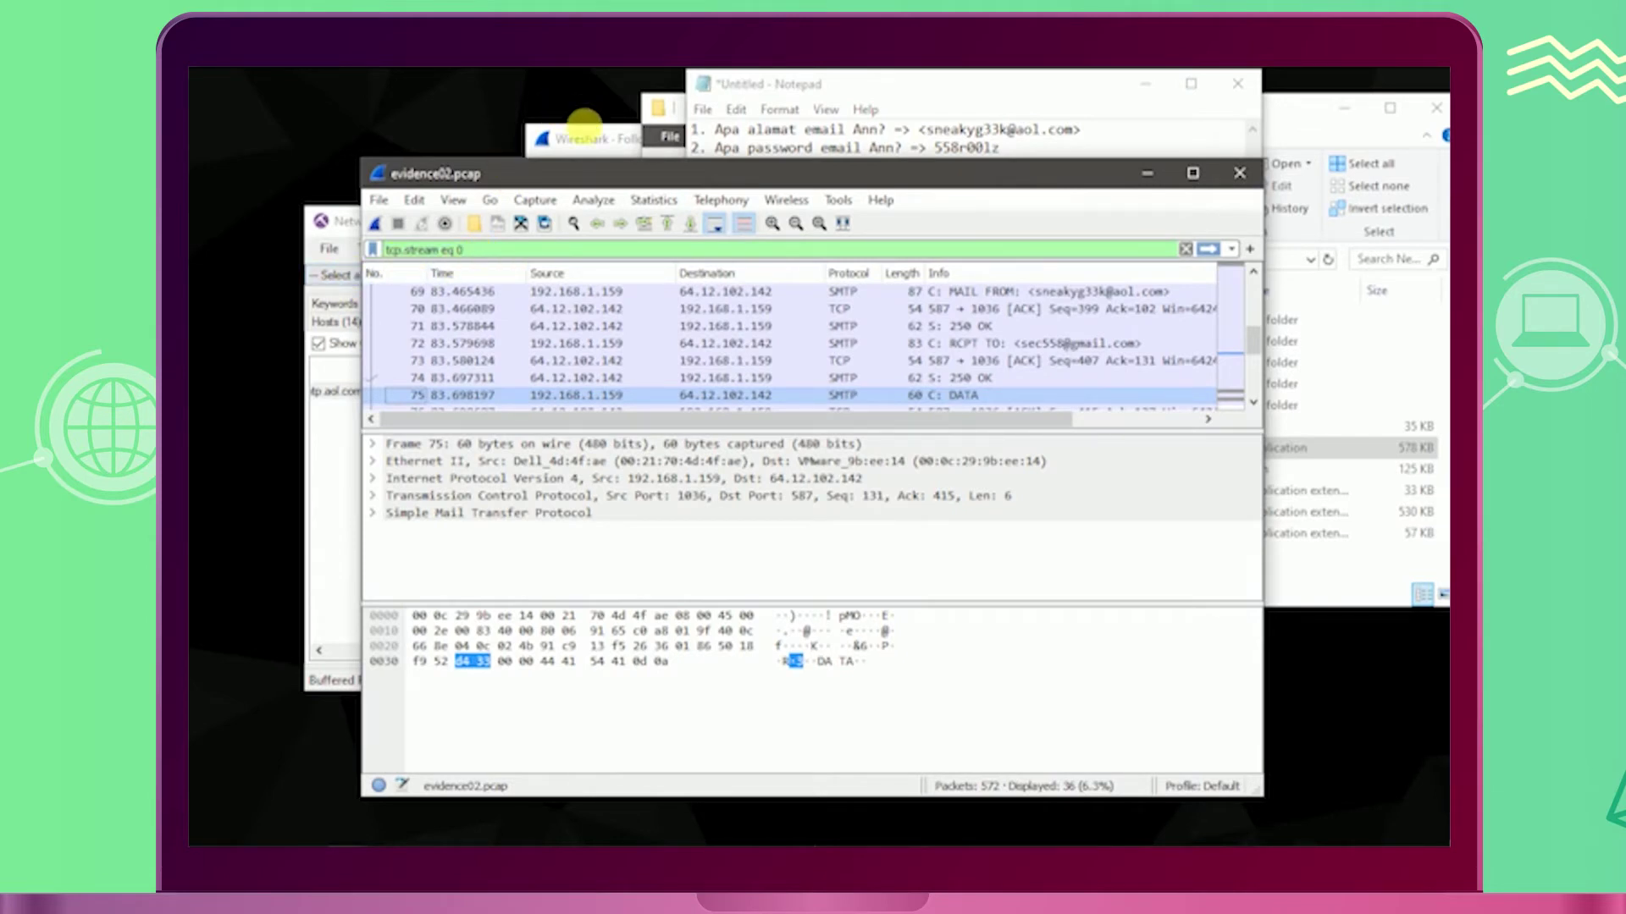
pyautogui.click(584, 143)
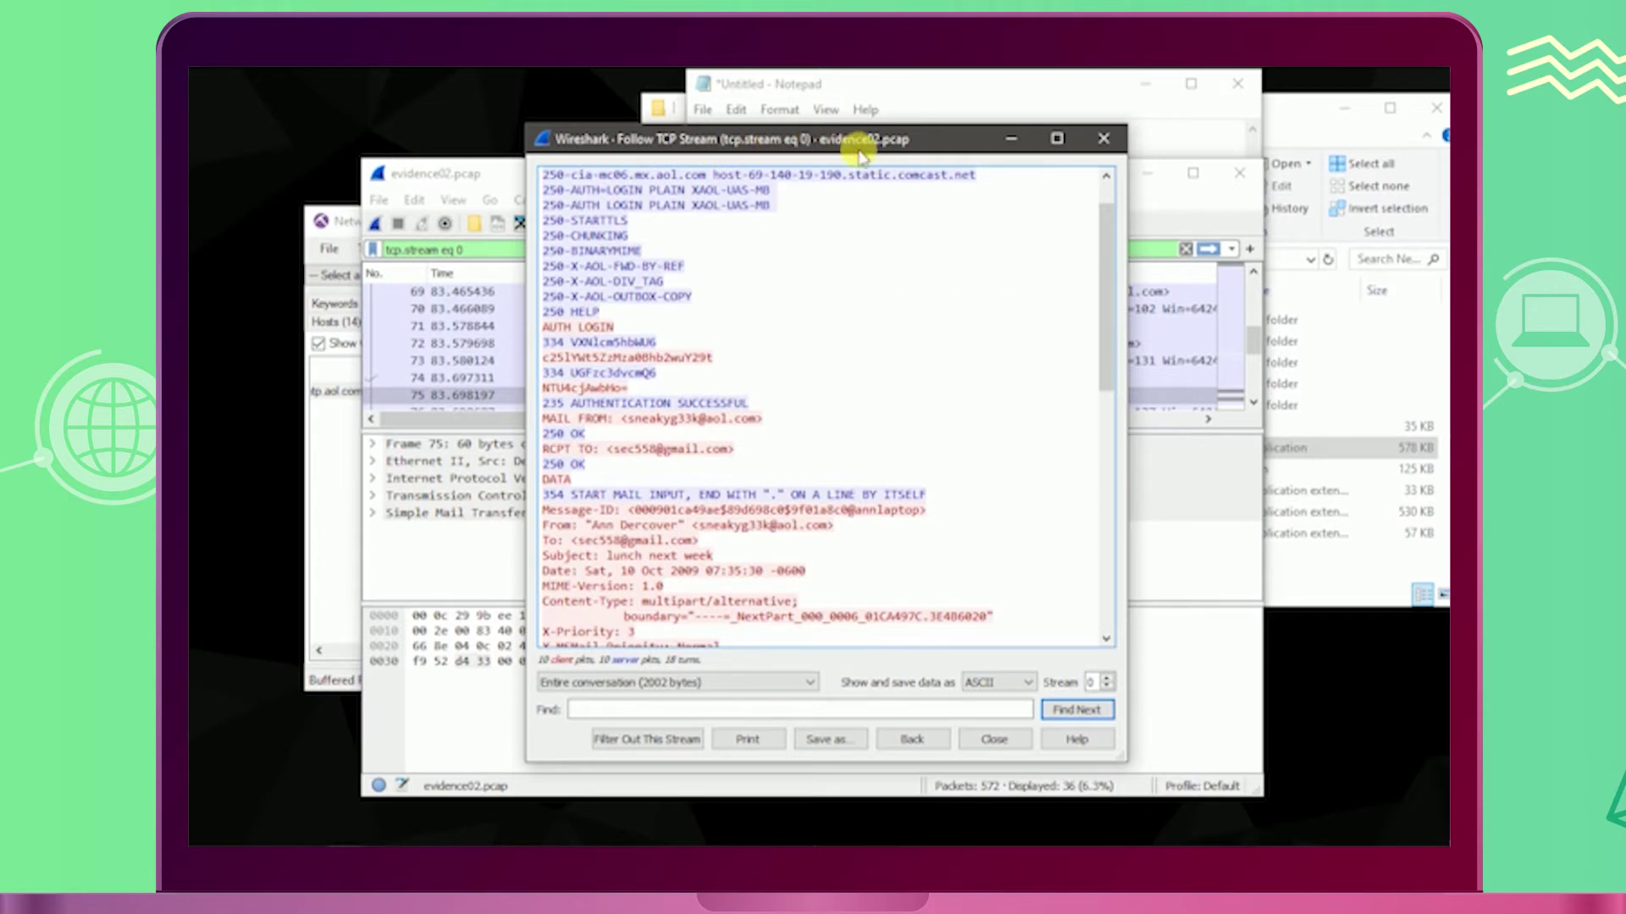
pyautogui.click(1103, 138)
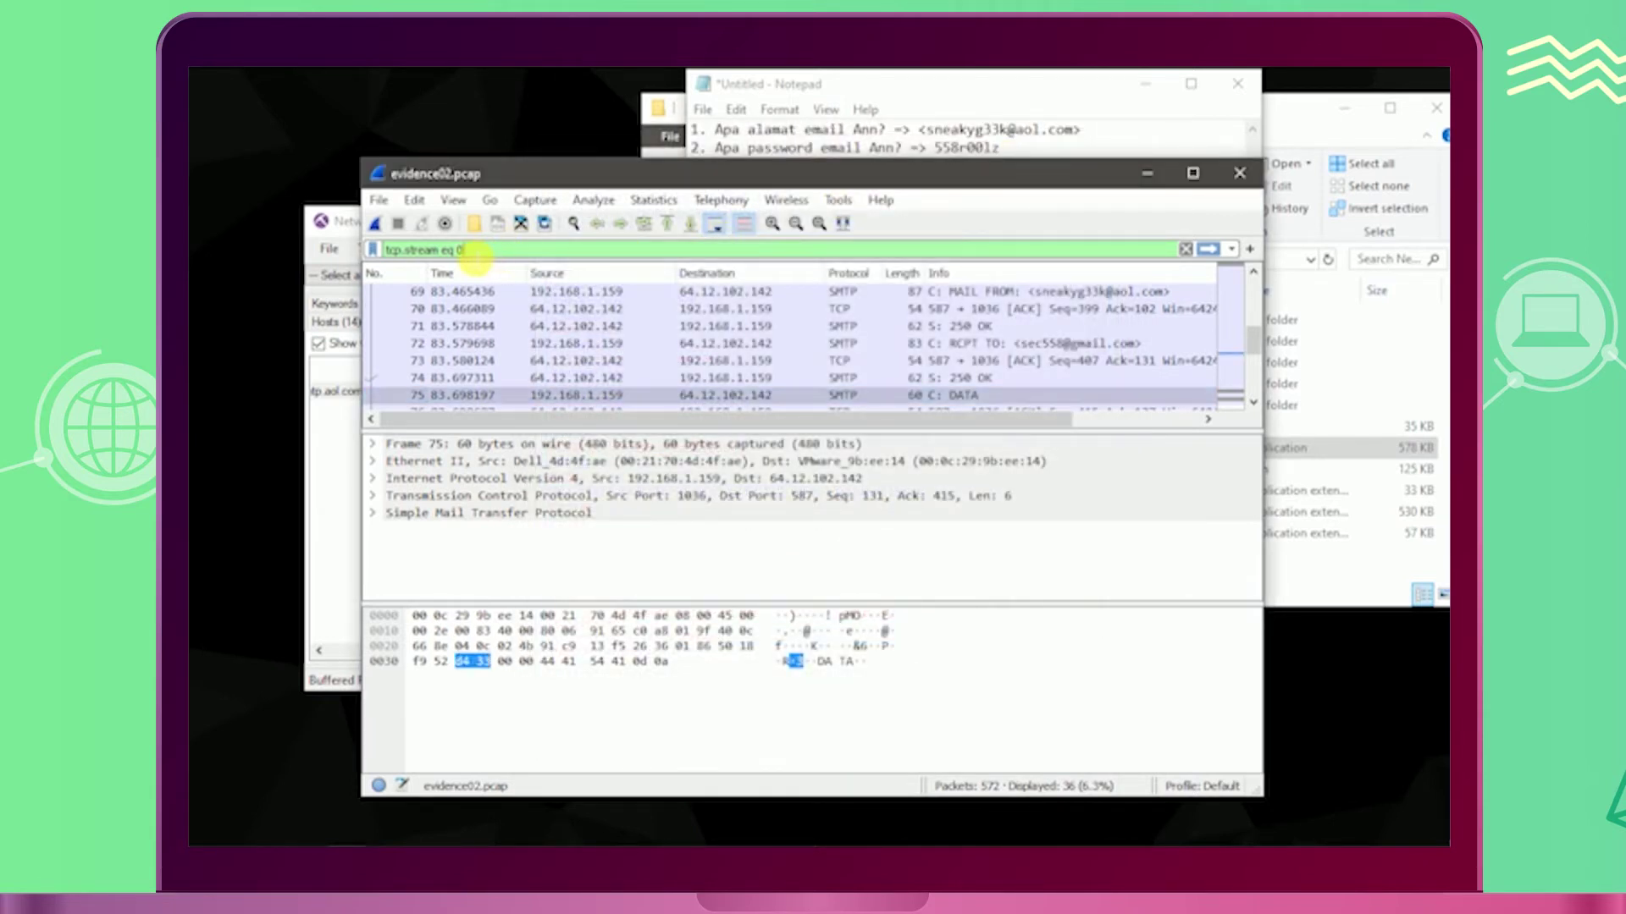
pyautogui.press('BackSpace')
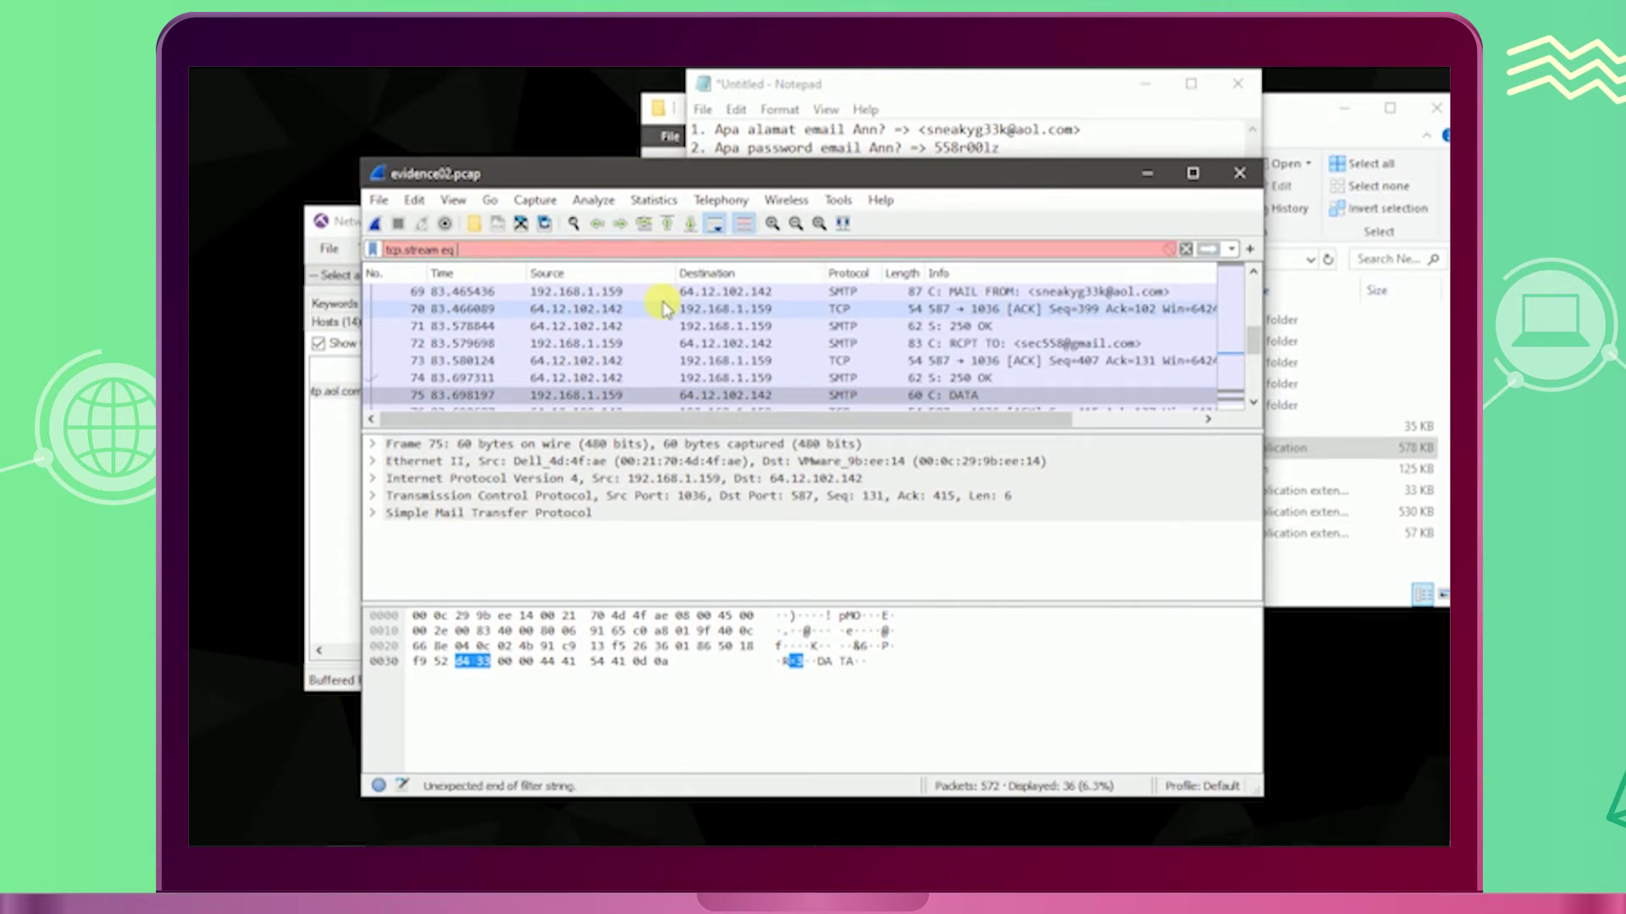
pyautogui.write('1')
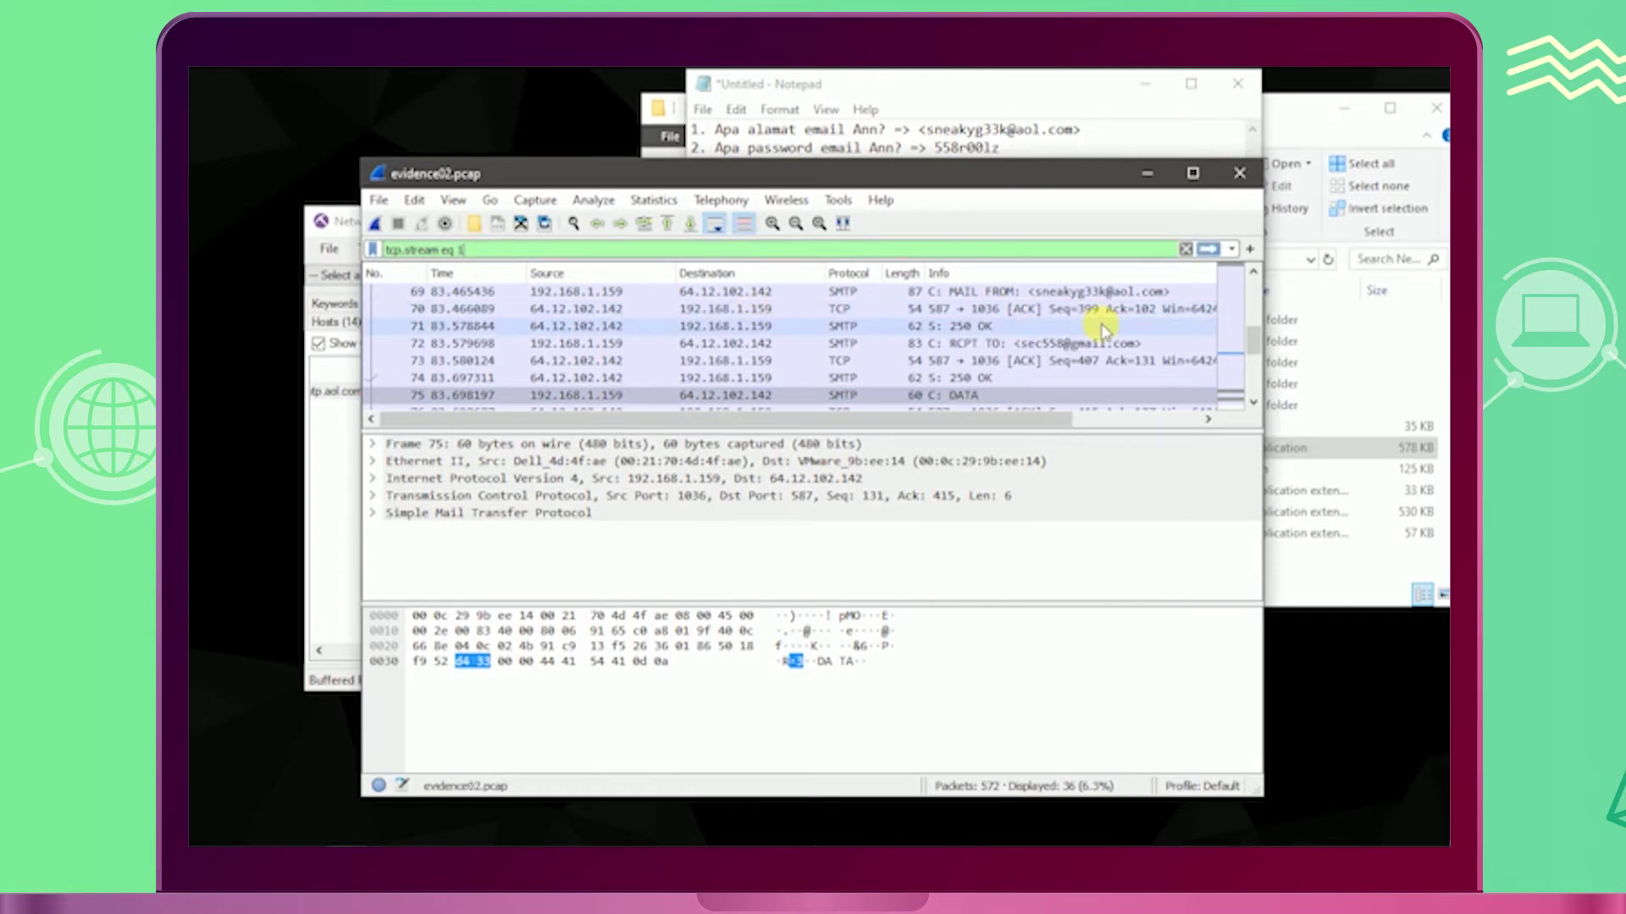
pyautogui.press('Return')
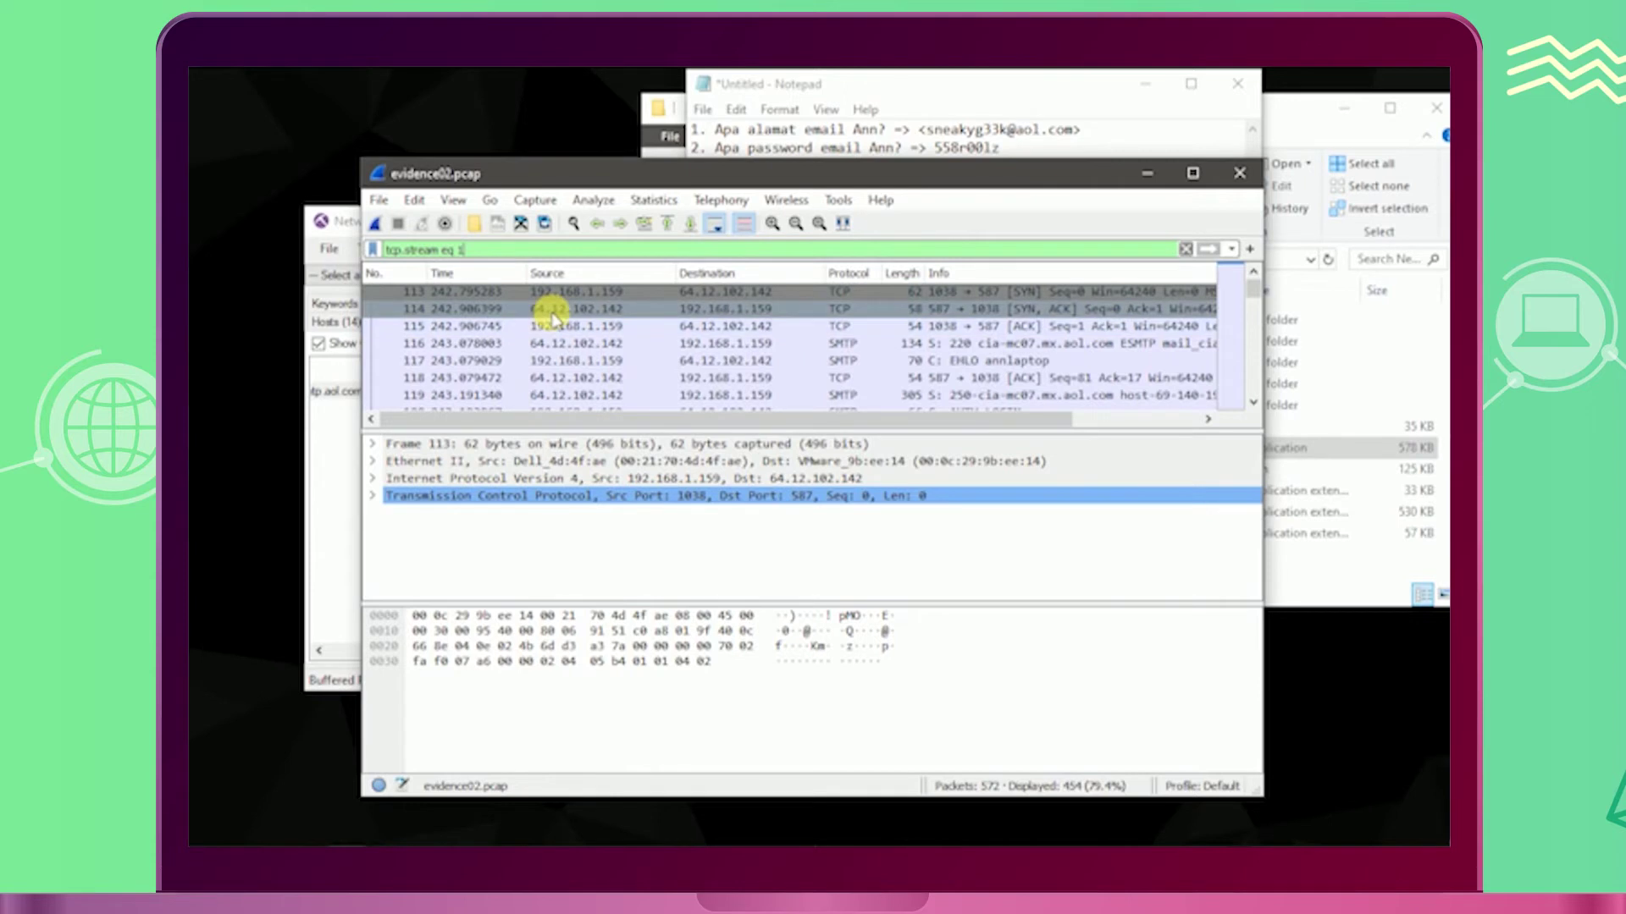
# Step: Follow the TCP stream of packet 113, the first one in the filtered list
pyautogui.click(517, 293)
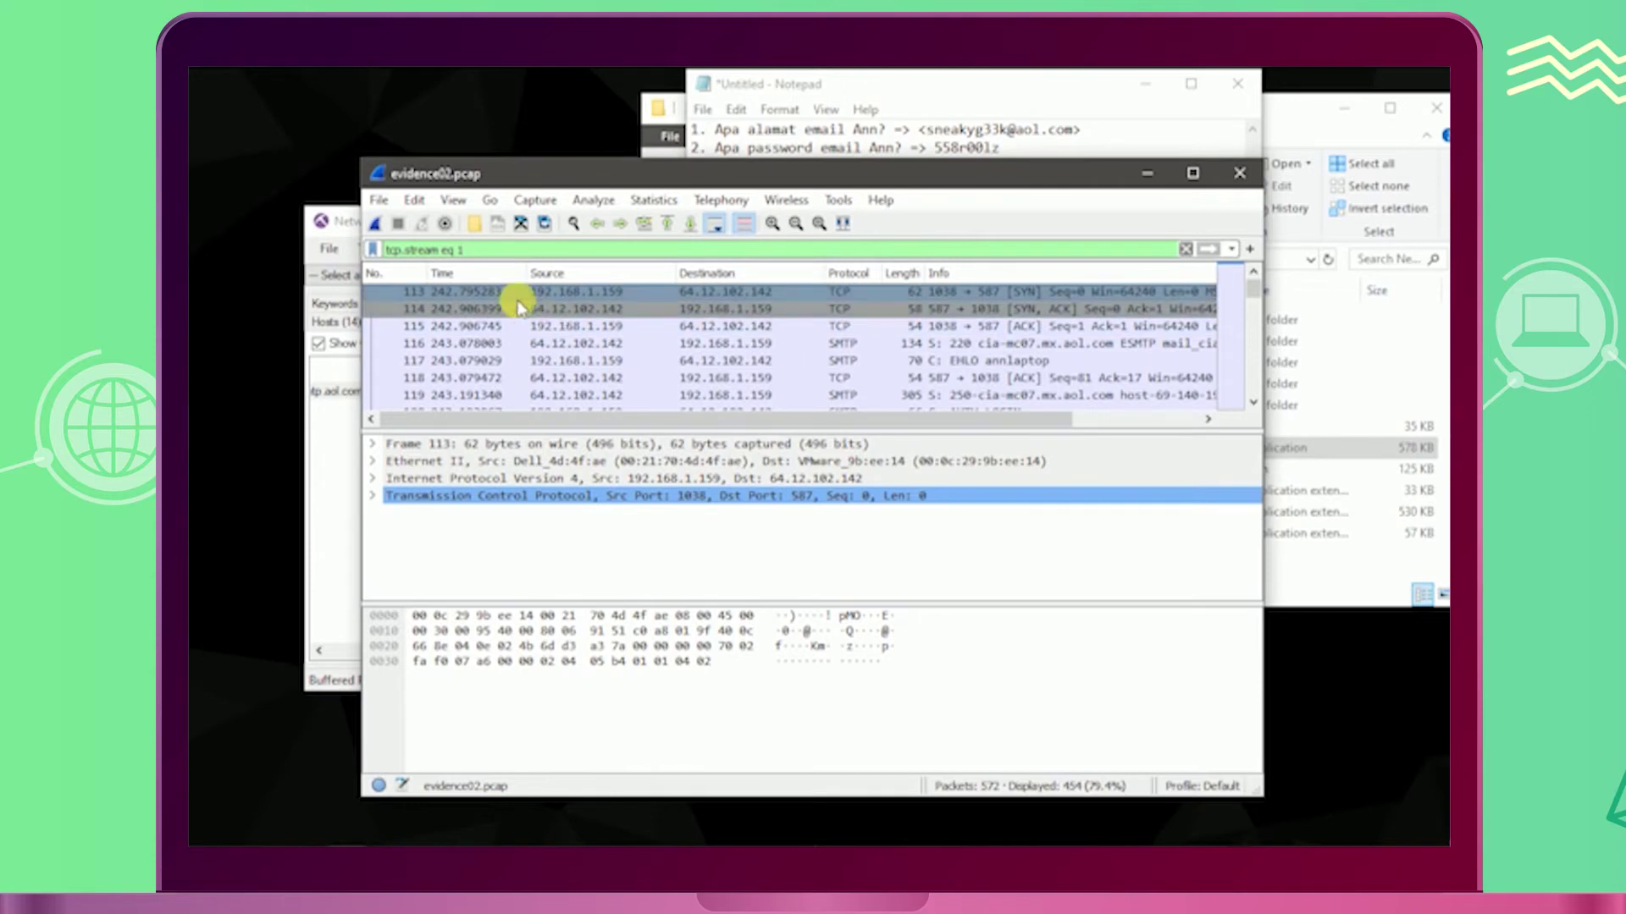
pyautogui.rightClick(468, 294)
pyautogui.moveTo(660, 563)
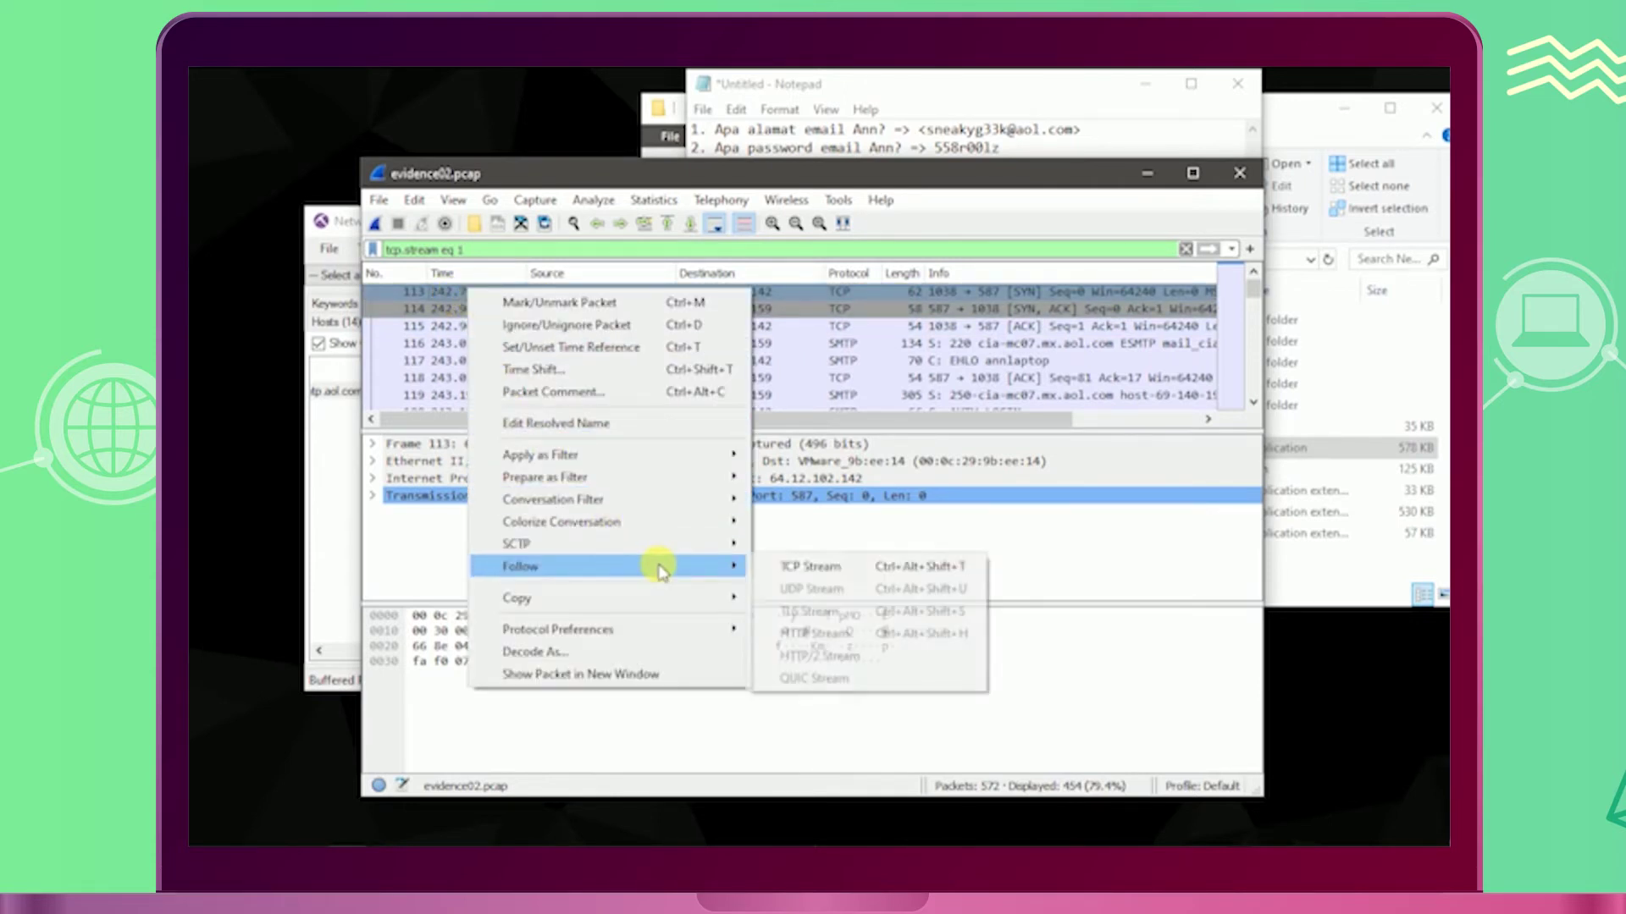
pyautogui.click(800, 566)
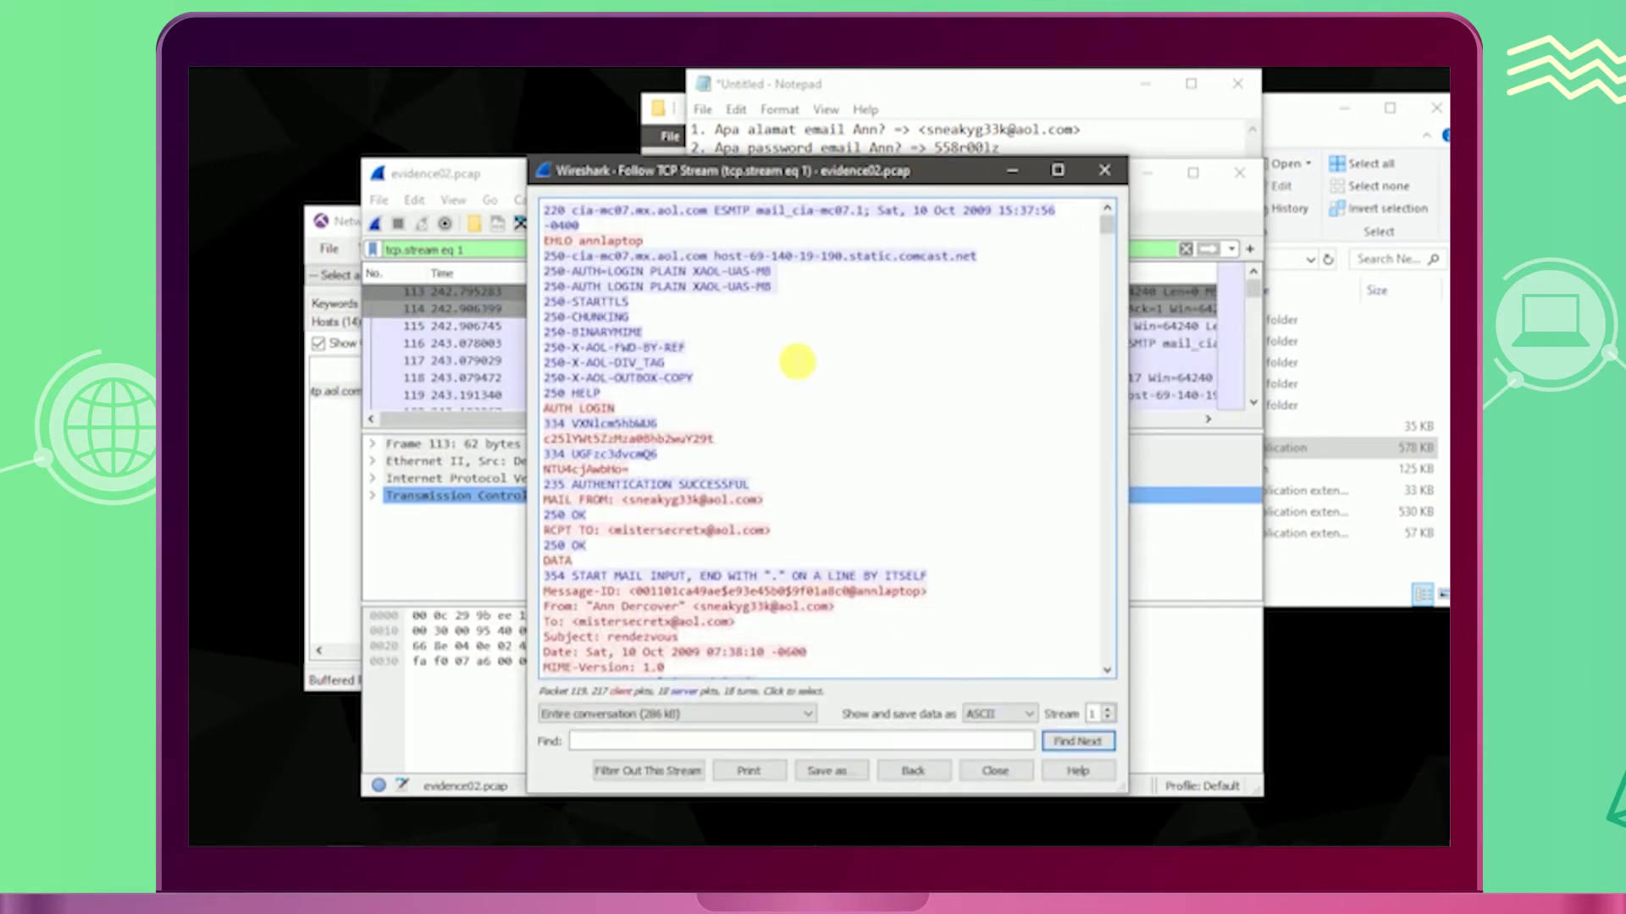
pyautogui.moveTo(792, 180); pyautogui.dragTo(752, 147)
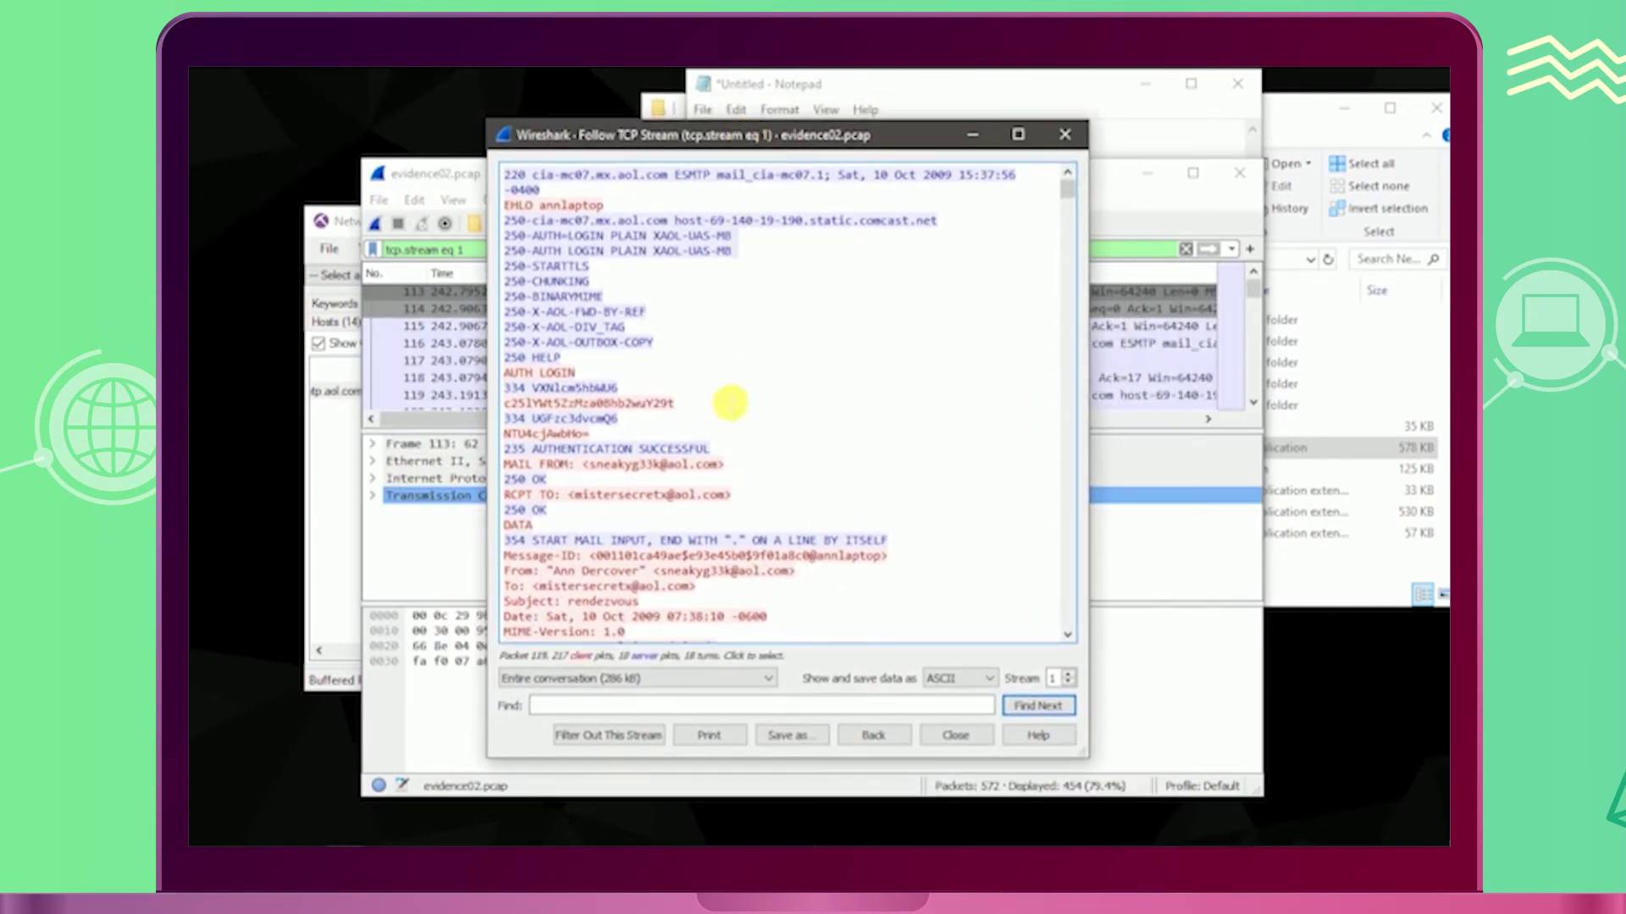
# Step: Copy the recipient's e-mail address from the stream's RCPT TO line into Notepad after question 3, preceded by "=>"
pyautogui.scroll(-1, 742, 505)
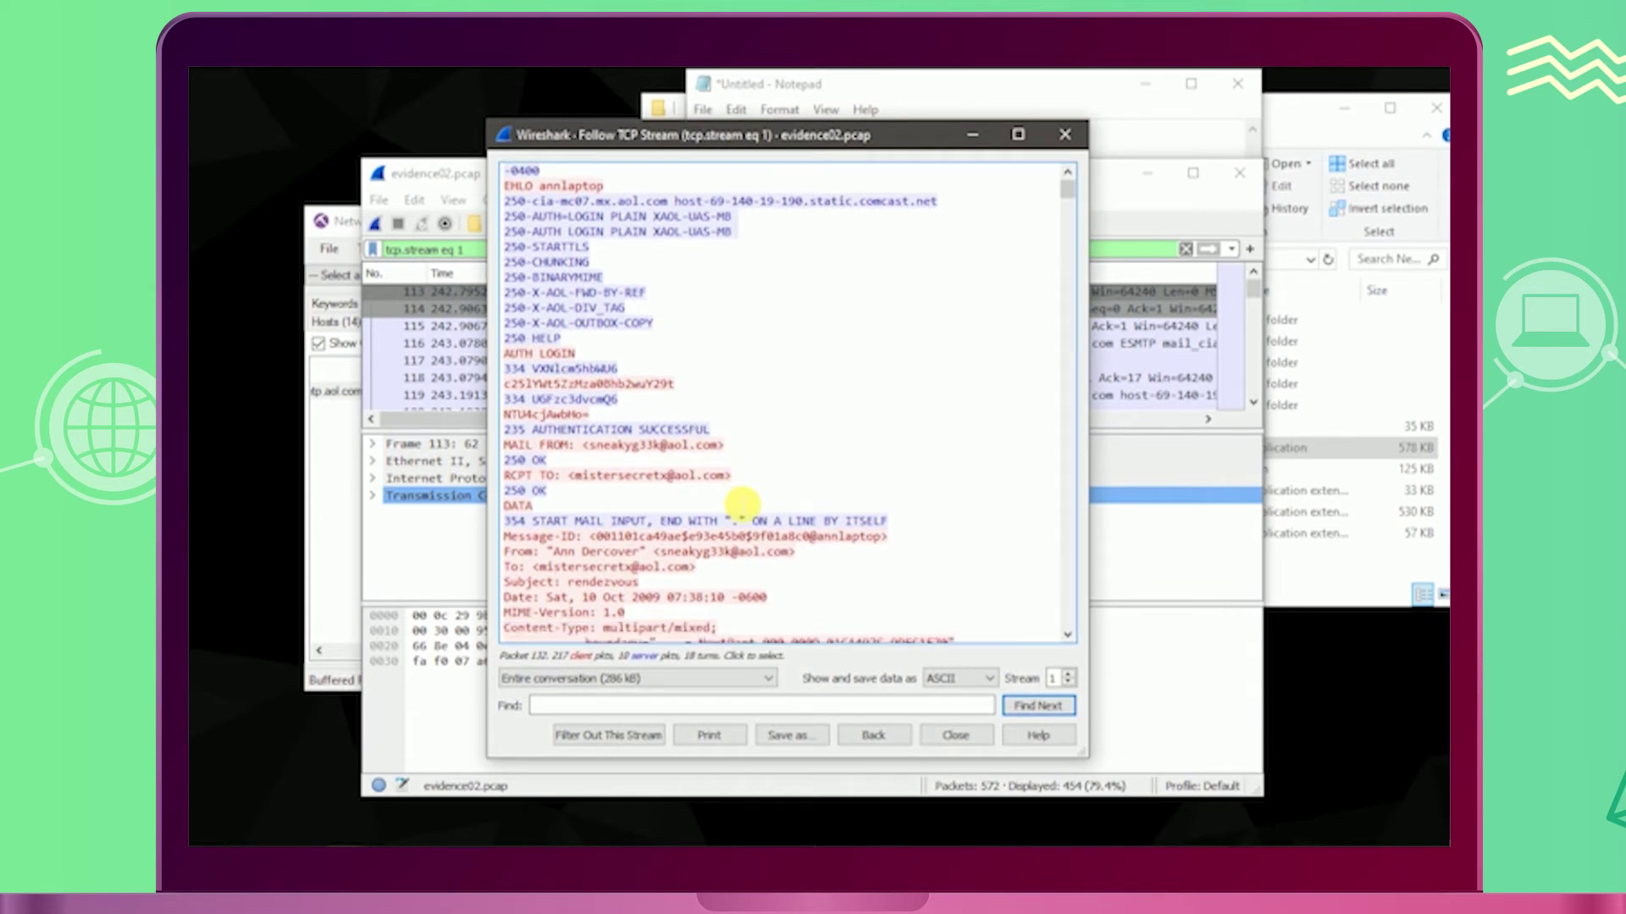
pyautogui.scroll(-2, 742, 503)
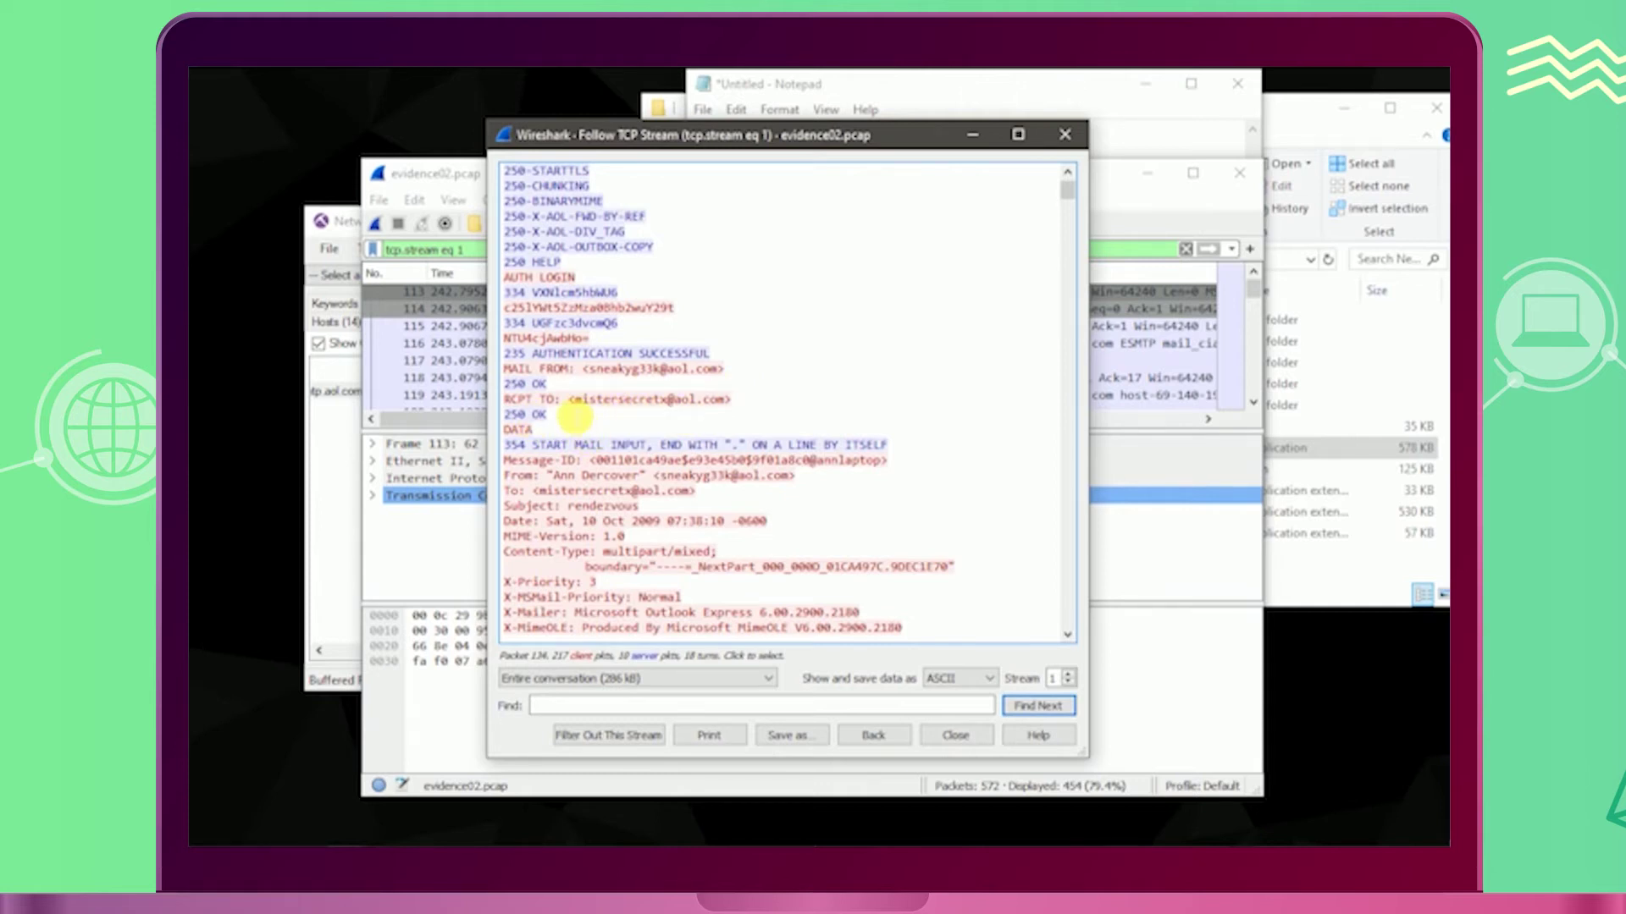
pyautogui.moveTo(569, 399); pyautogui.dragTo(769, 403)
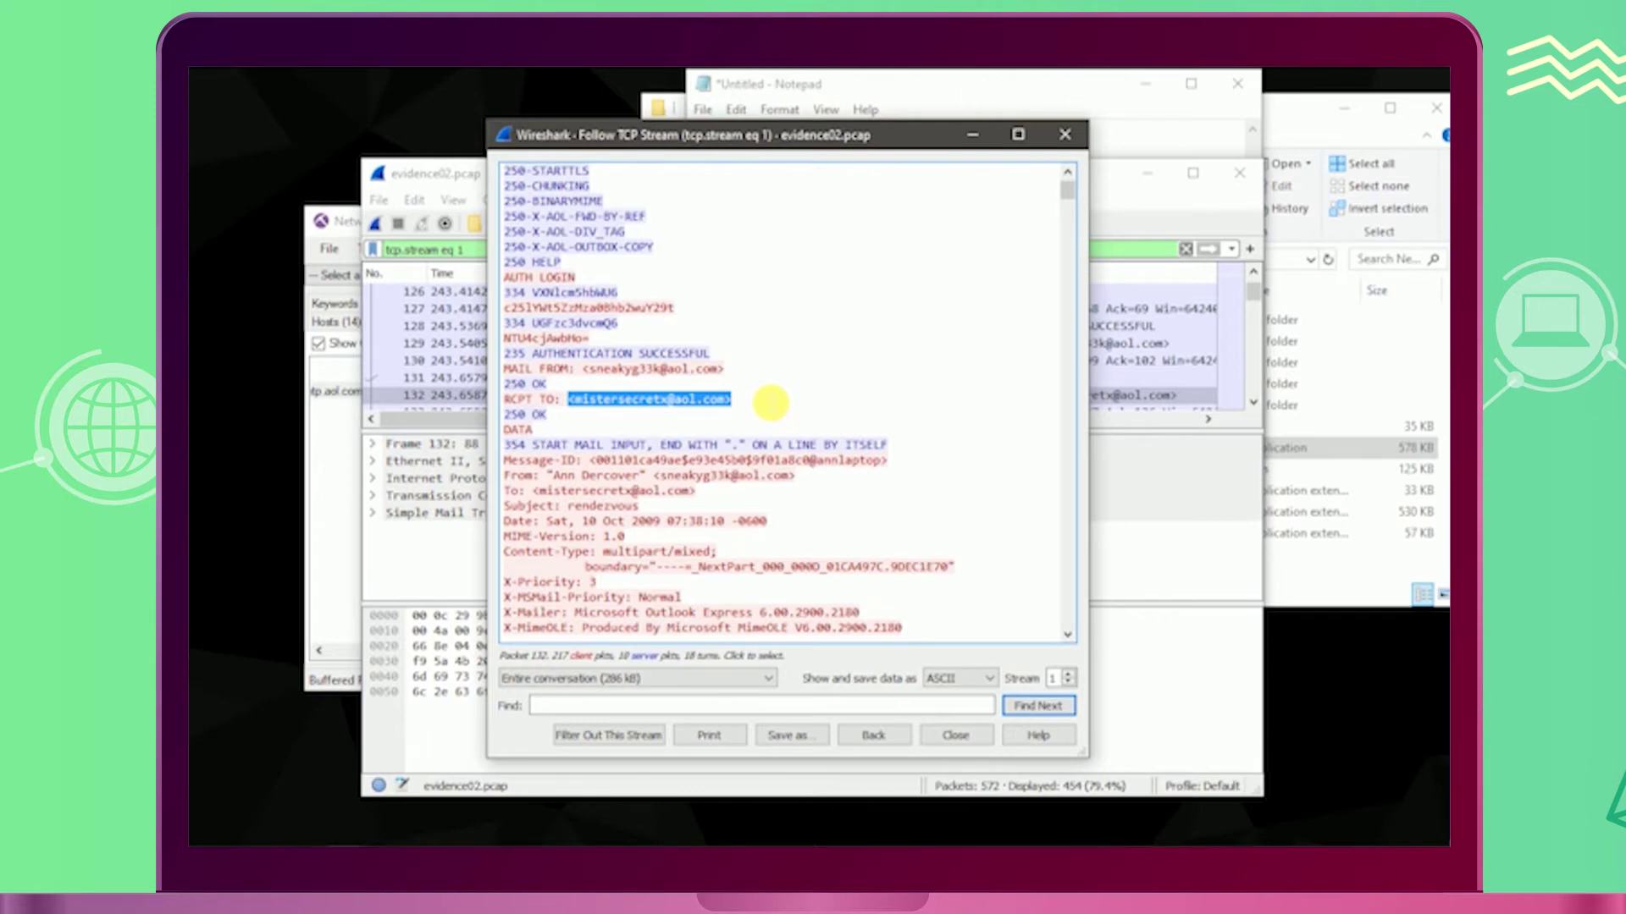
pyautogui.hotkey('alt', 'Tab')
pyautogui.hotkey('alt', 'Tab')
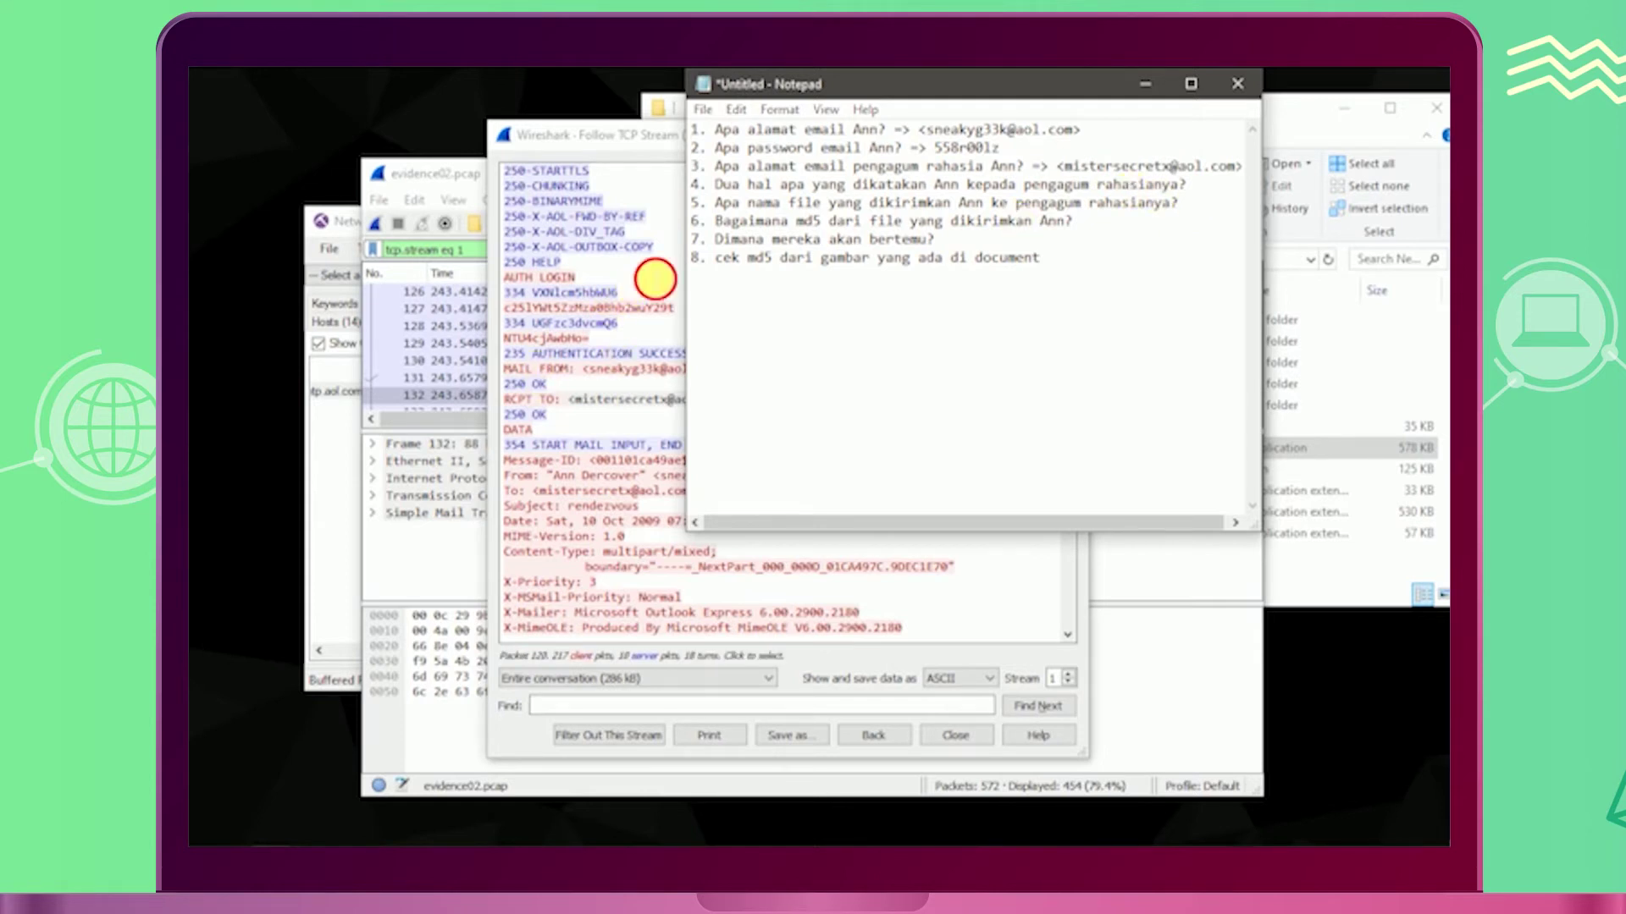
# Step: Copy the plain-text message starting "Hi sweetheart!" from the stream into Notepad below question 4, indented and in quotation marks
pyautogui.click(641, 283)
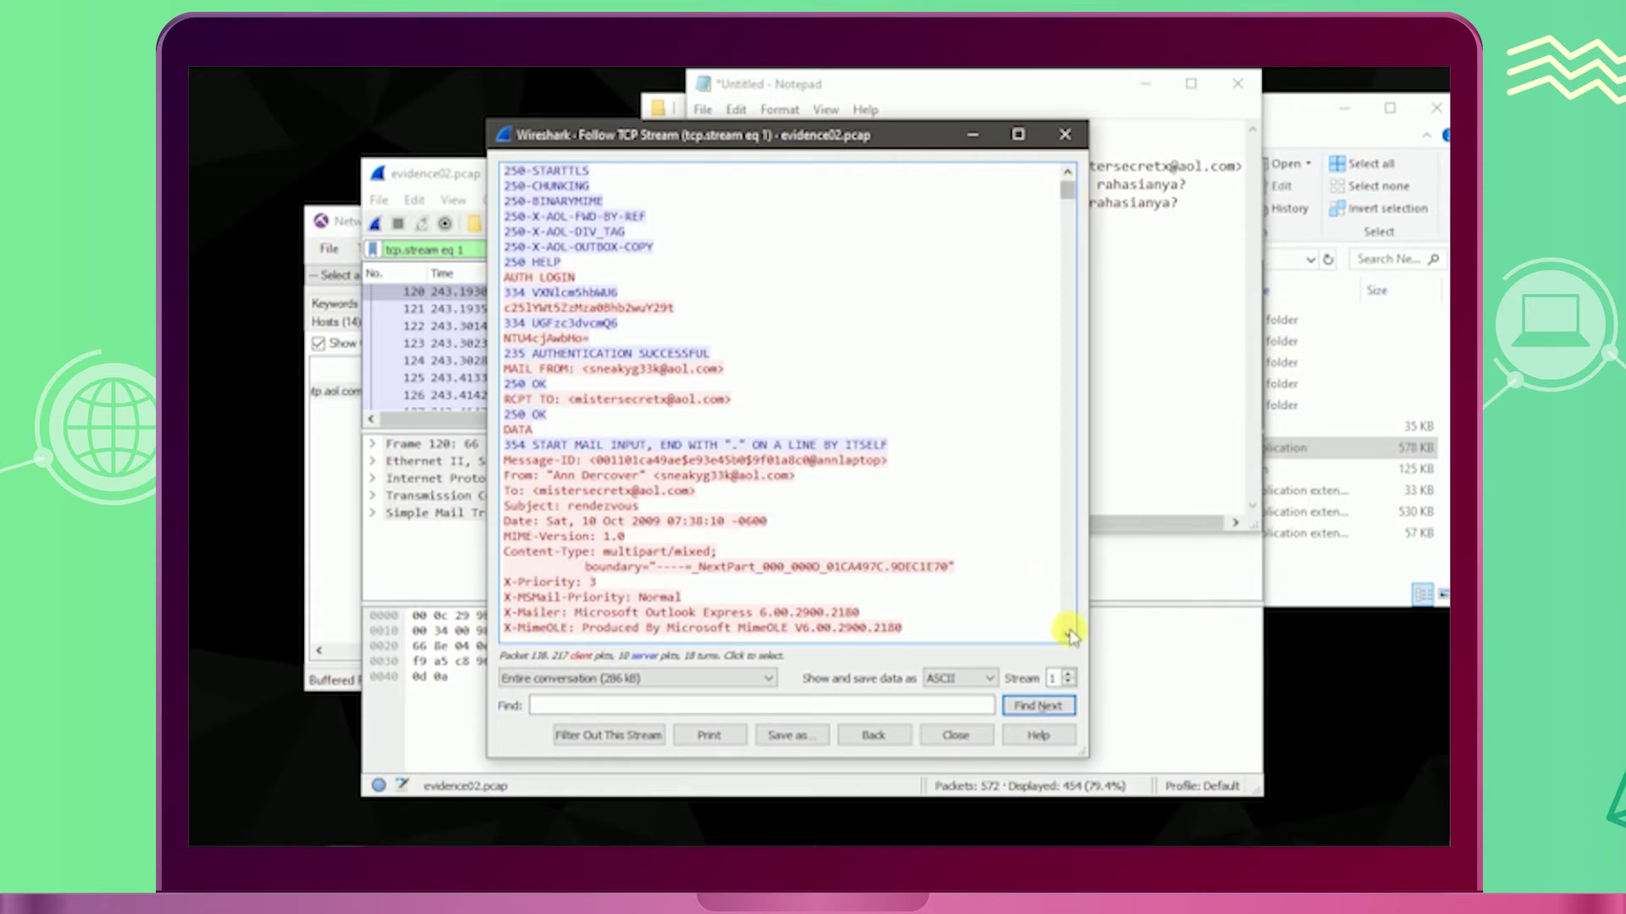
pyautogui.scroll(-3, 894, 536)
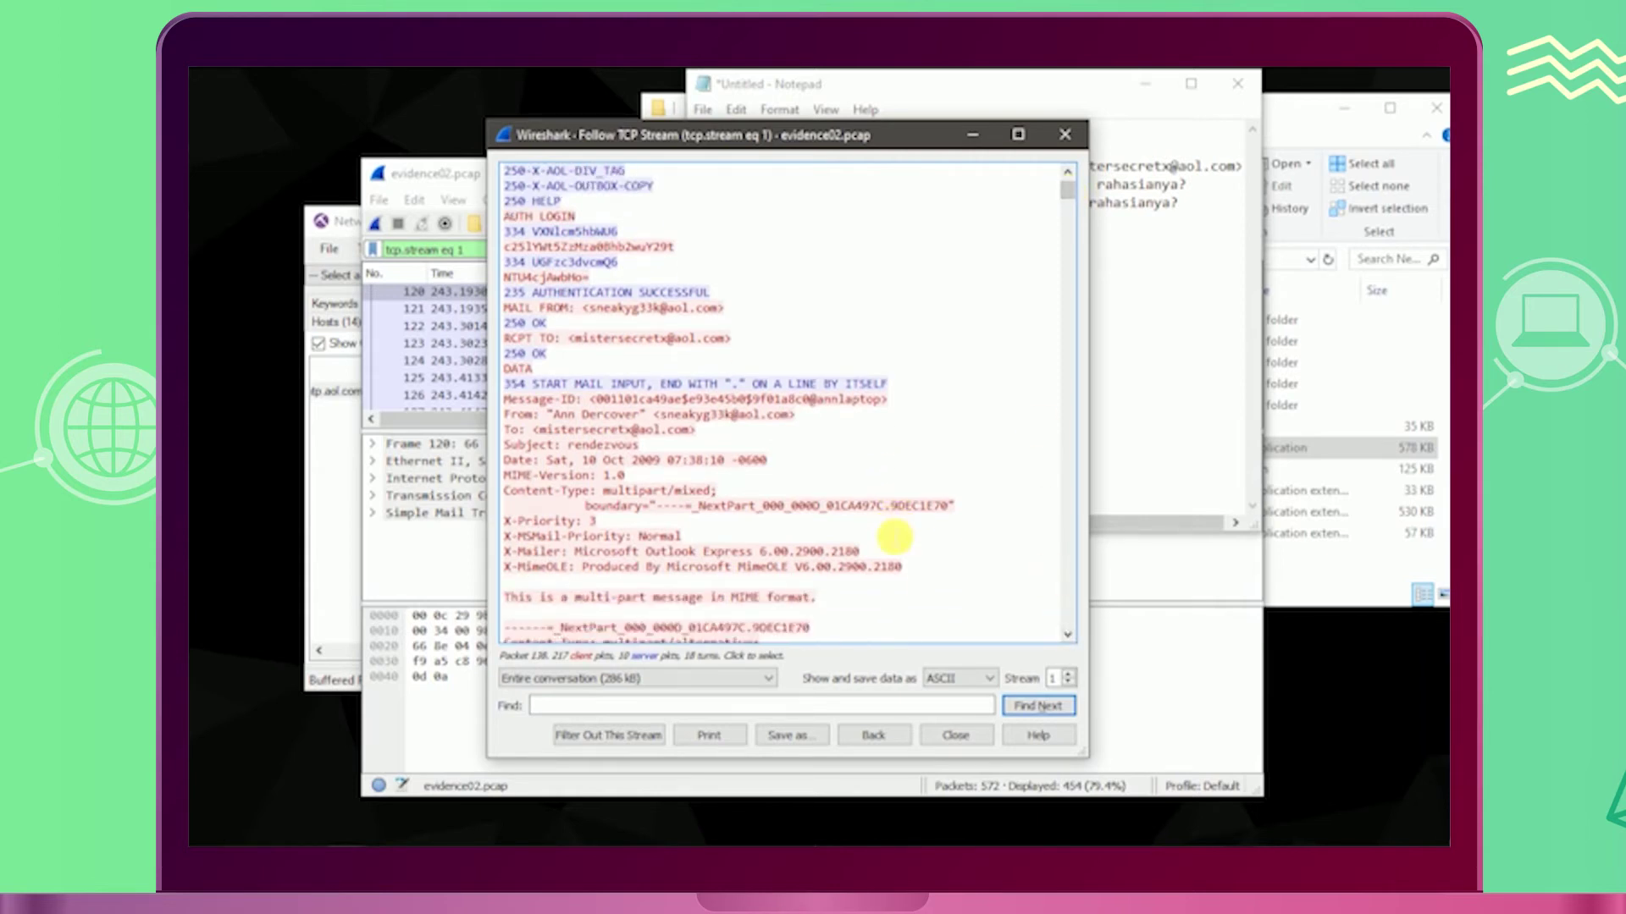
pyautogui.scroll(-5, 894, 537)
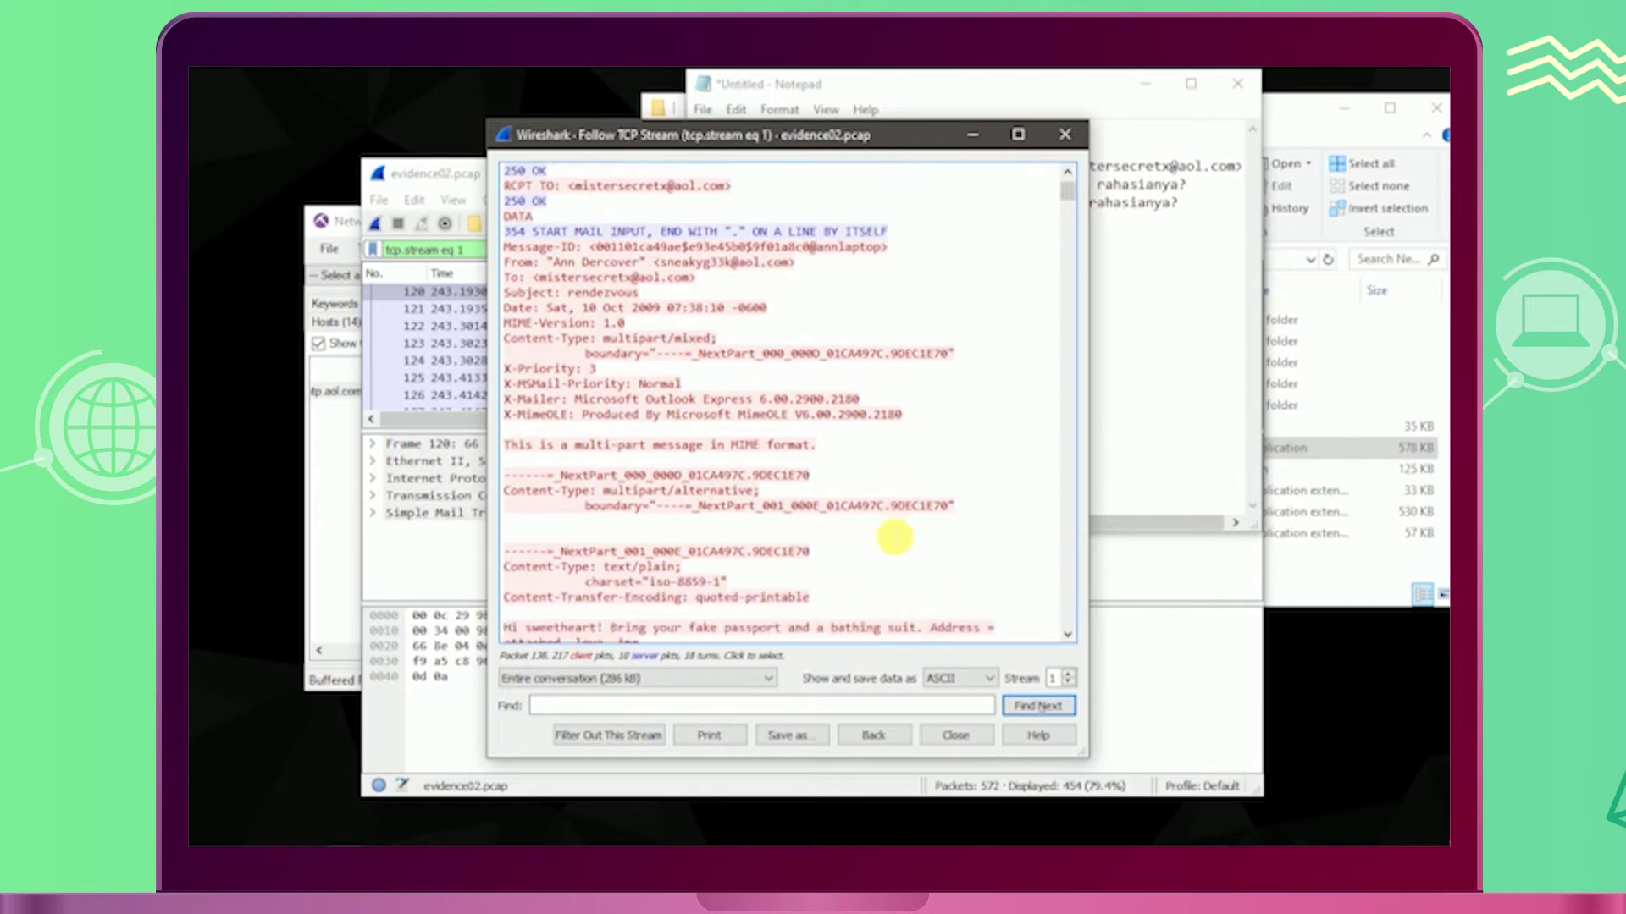
pyautogui.scroll(-3, 894, 537)
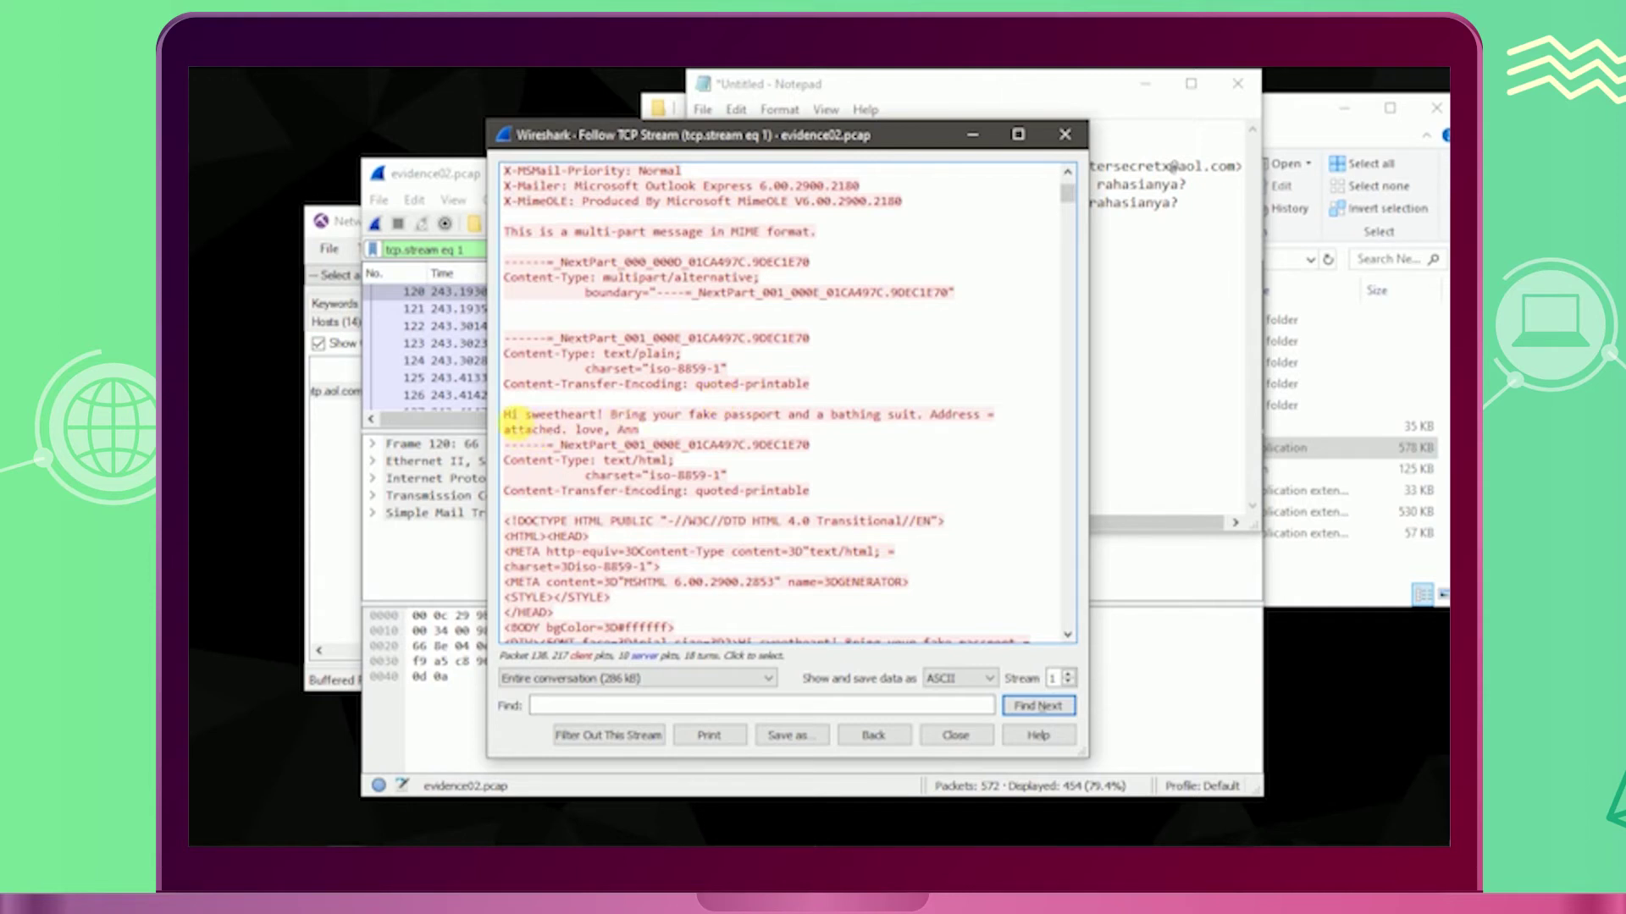
pyautogui.moveTo(508, 415); pyautogui.dragTo(610, 434)
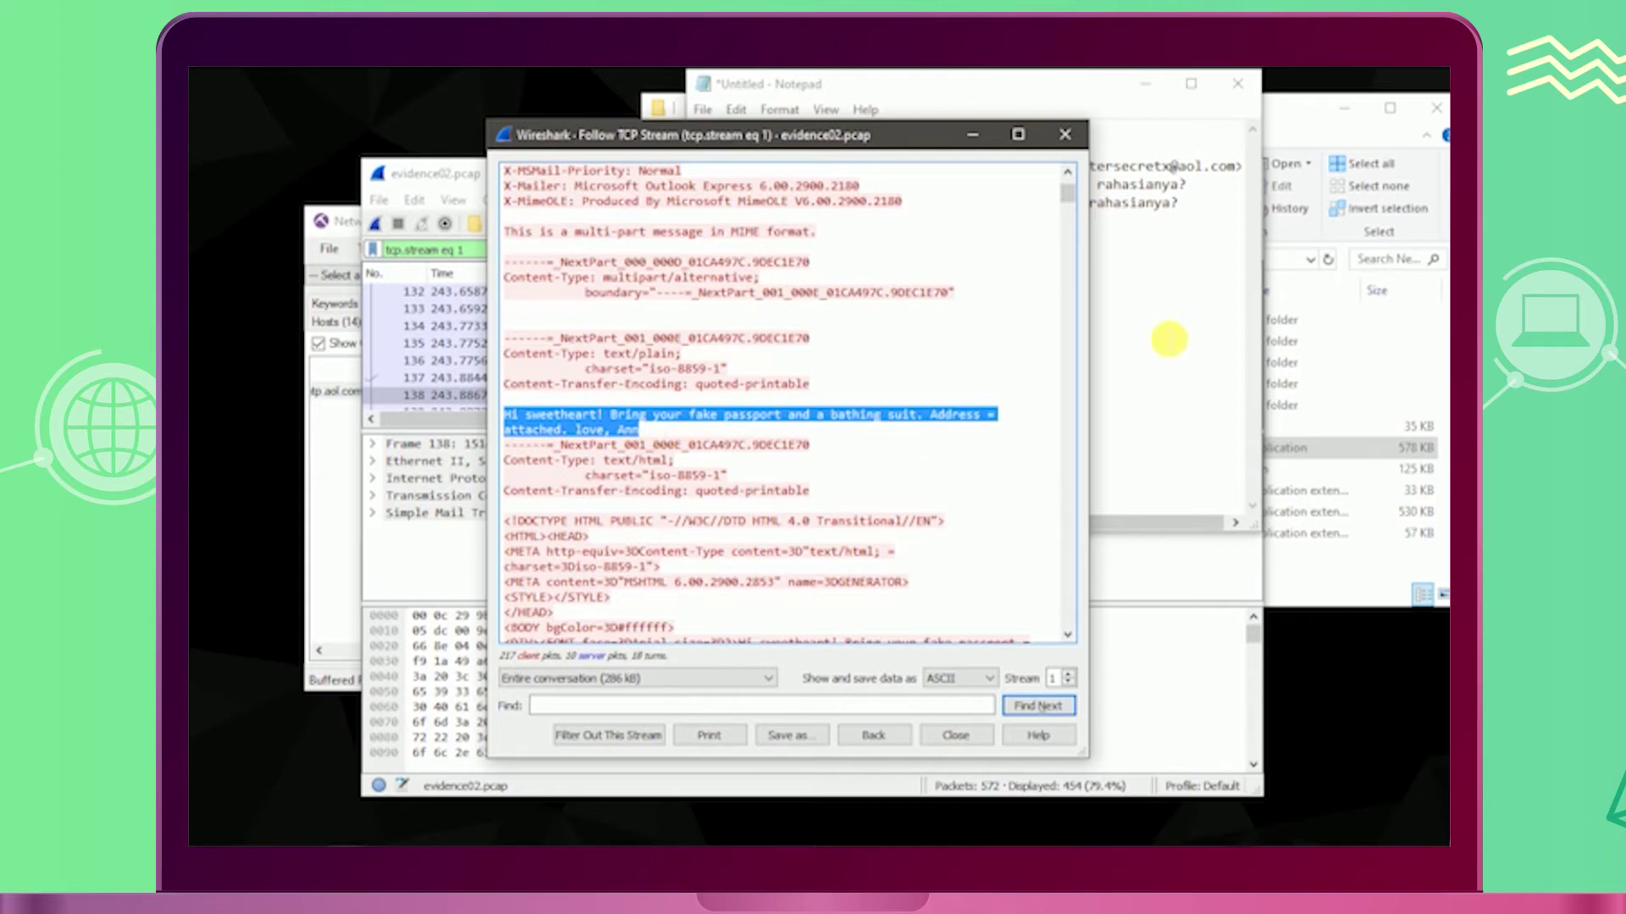
pyautogui.click(1168, 338)
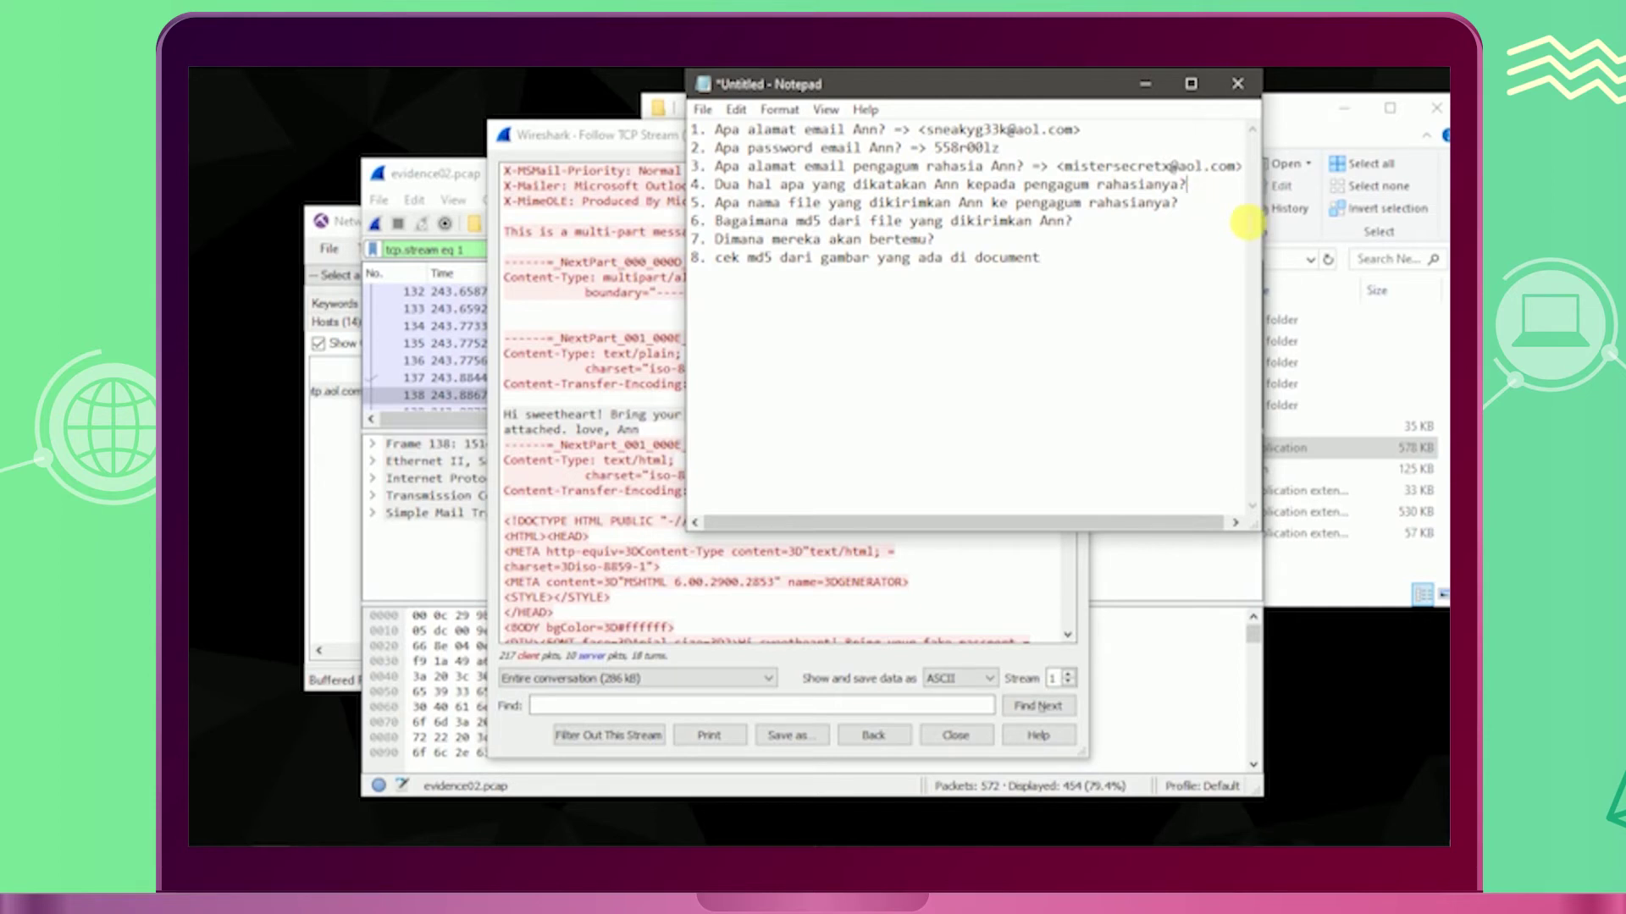
pyautogui.press('Return')
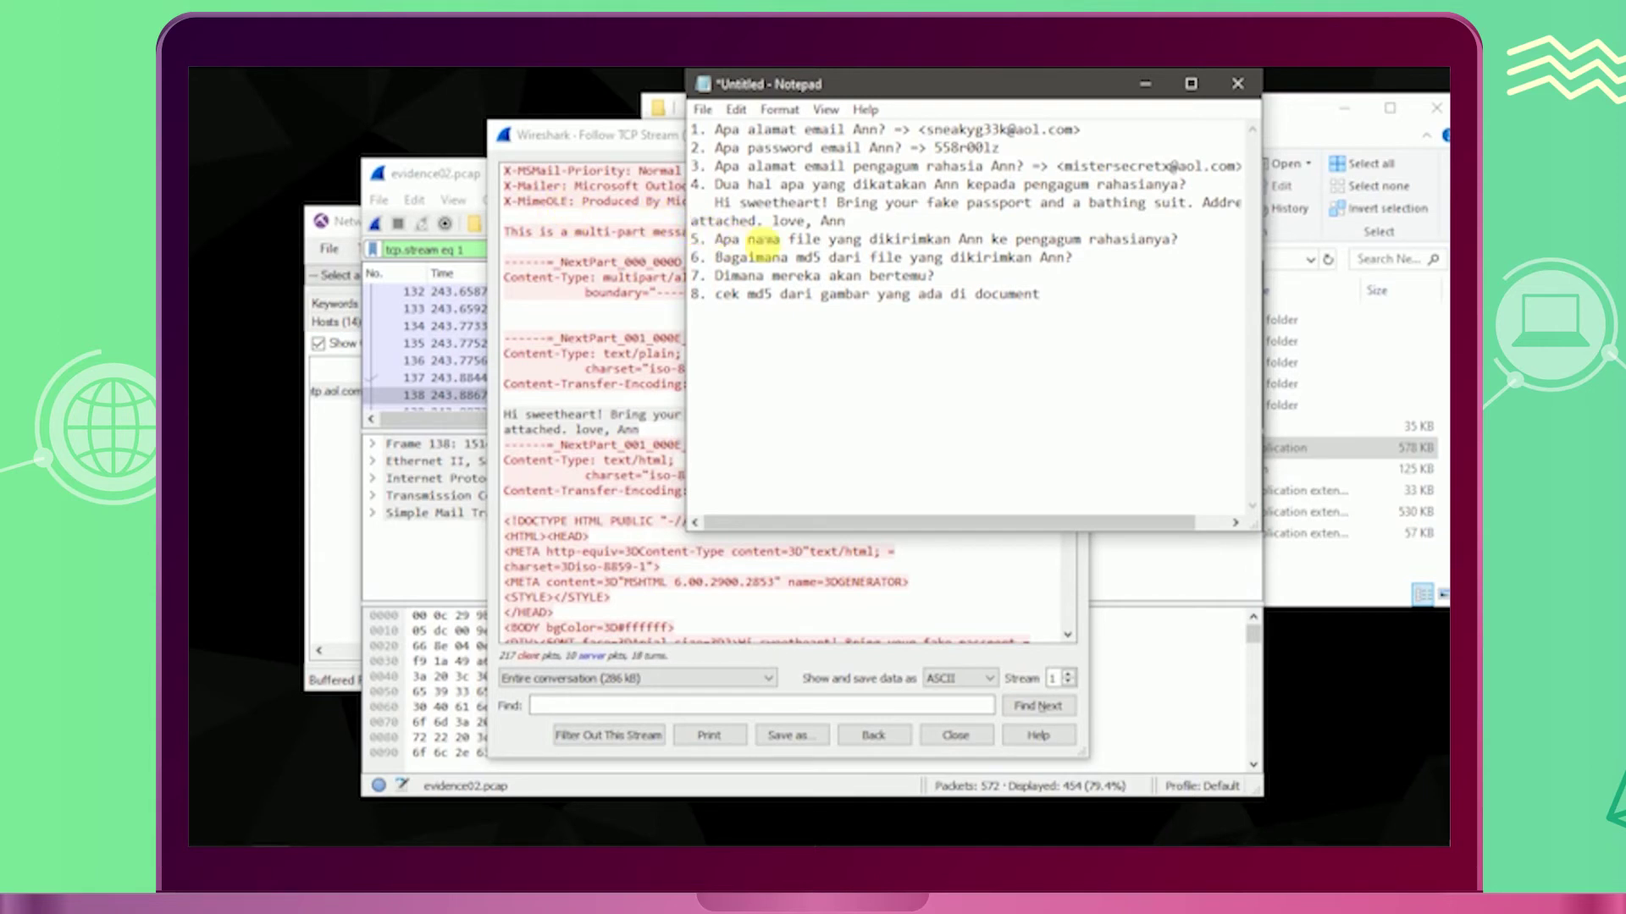
# Step: Copy the message text from the stream's HTML part and paste it in Notepad below the first quoted message, after a blank line
pyautogui.click(616, 525)
pyautogui.scroll(-5, 616, 525)
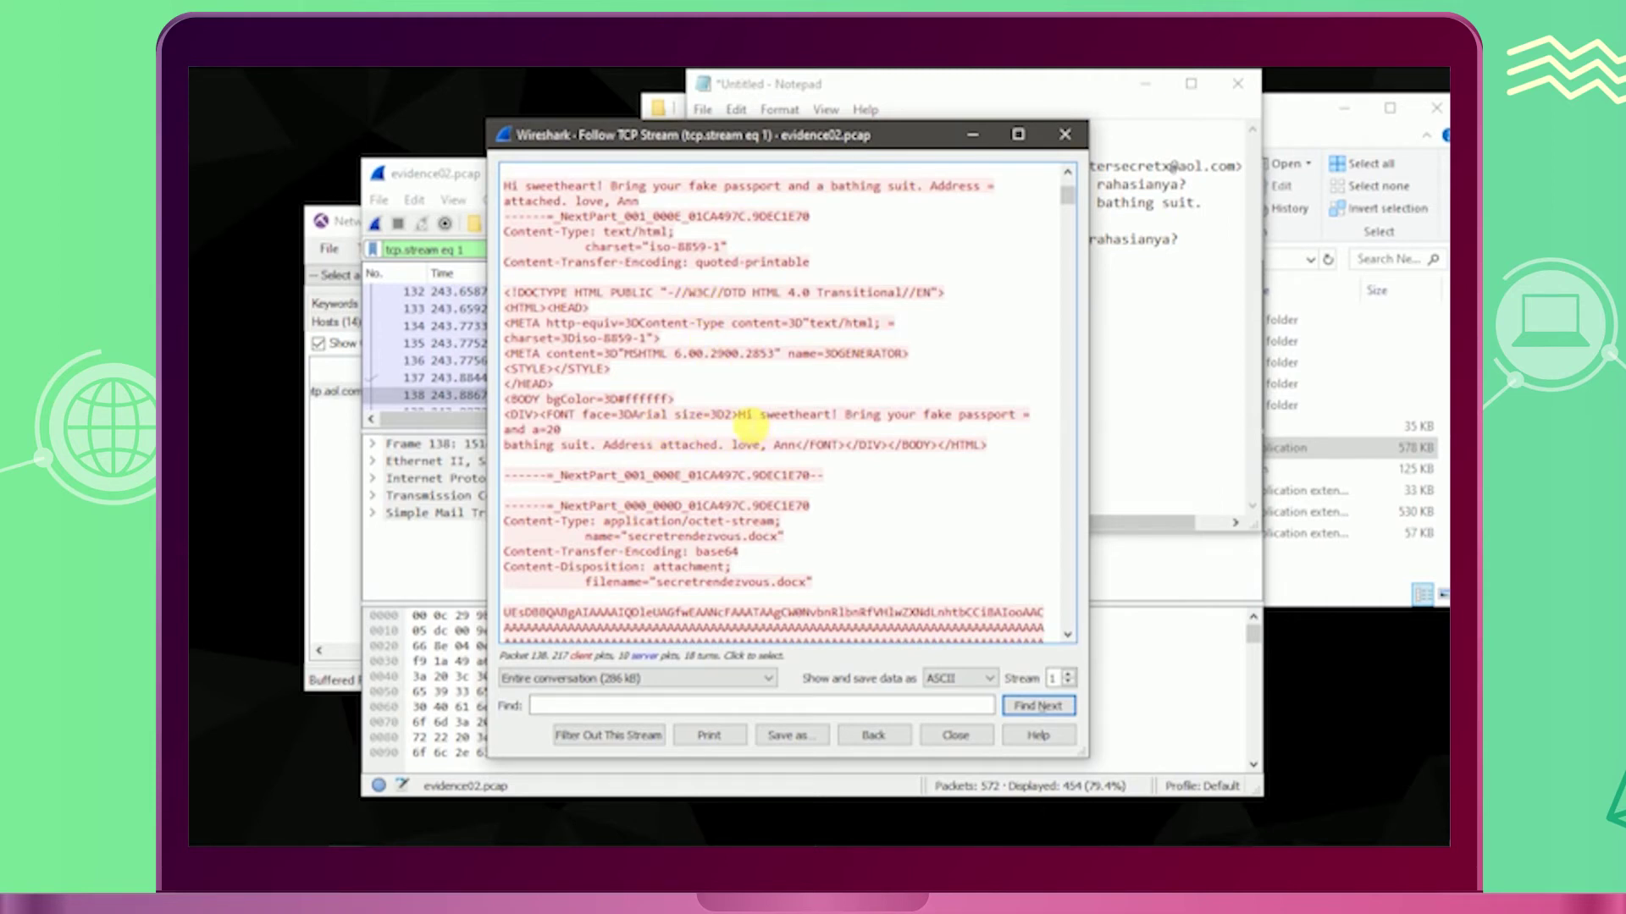
pyautogui.moveTo(741, 415); pyautogui.dragTo(769, 444)
pyautogui.hotkey('ctrl', 'c')
pyautogui.click(1198, 322)
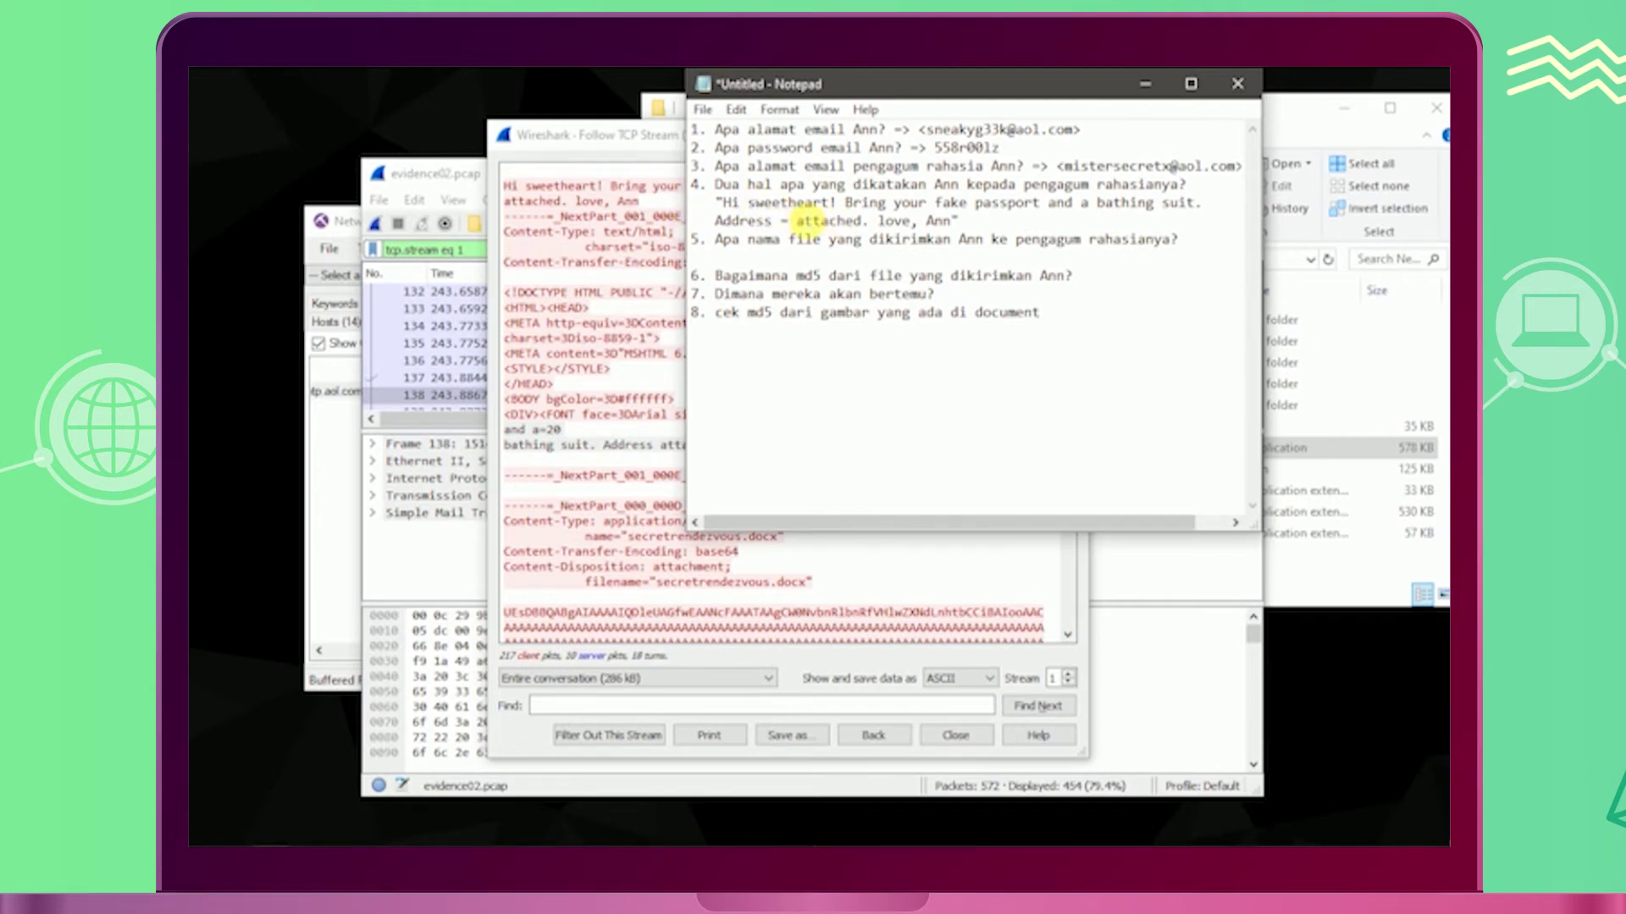
pyautogui.click(965, 221)
pyautogui.press('Return')
pyautogui.press('Return')
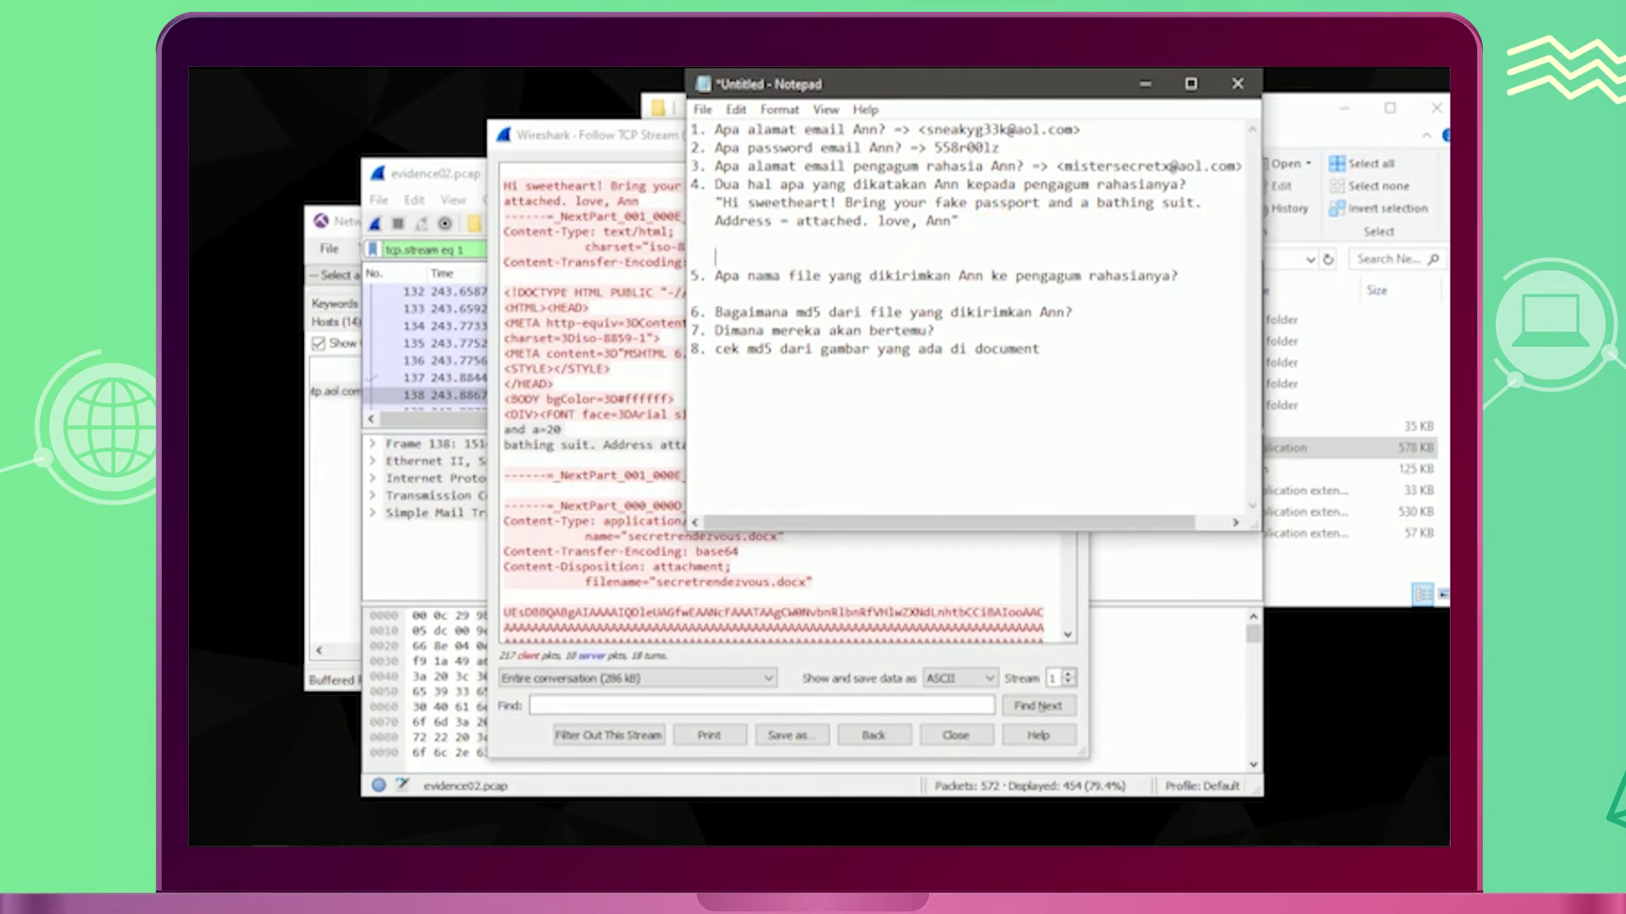
pyautogui.hotkey('ctrl', 'v')
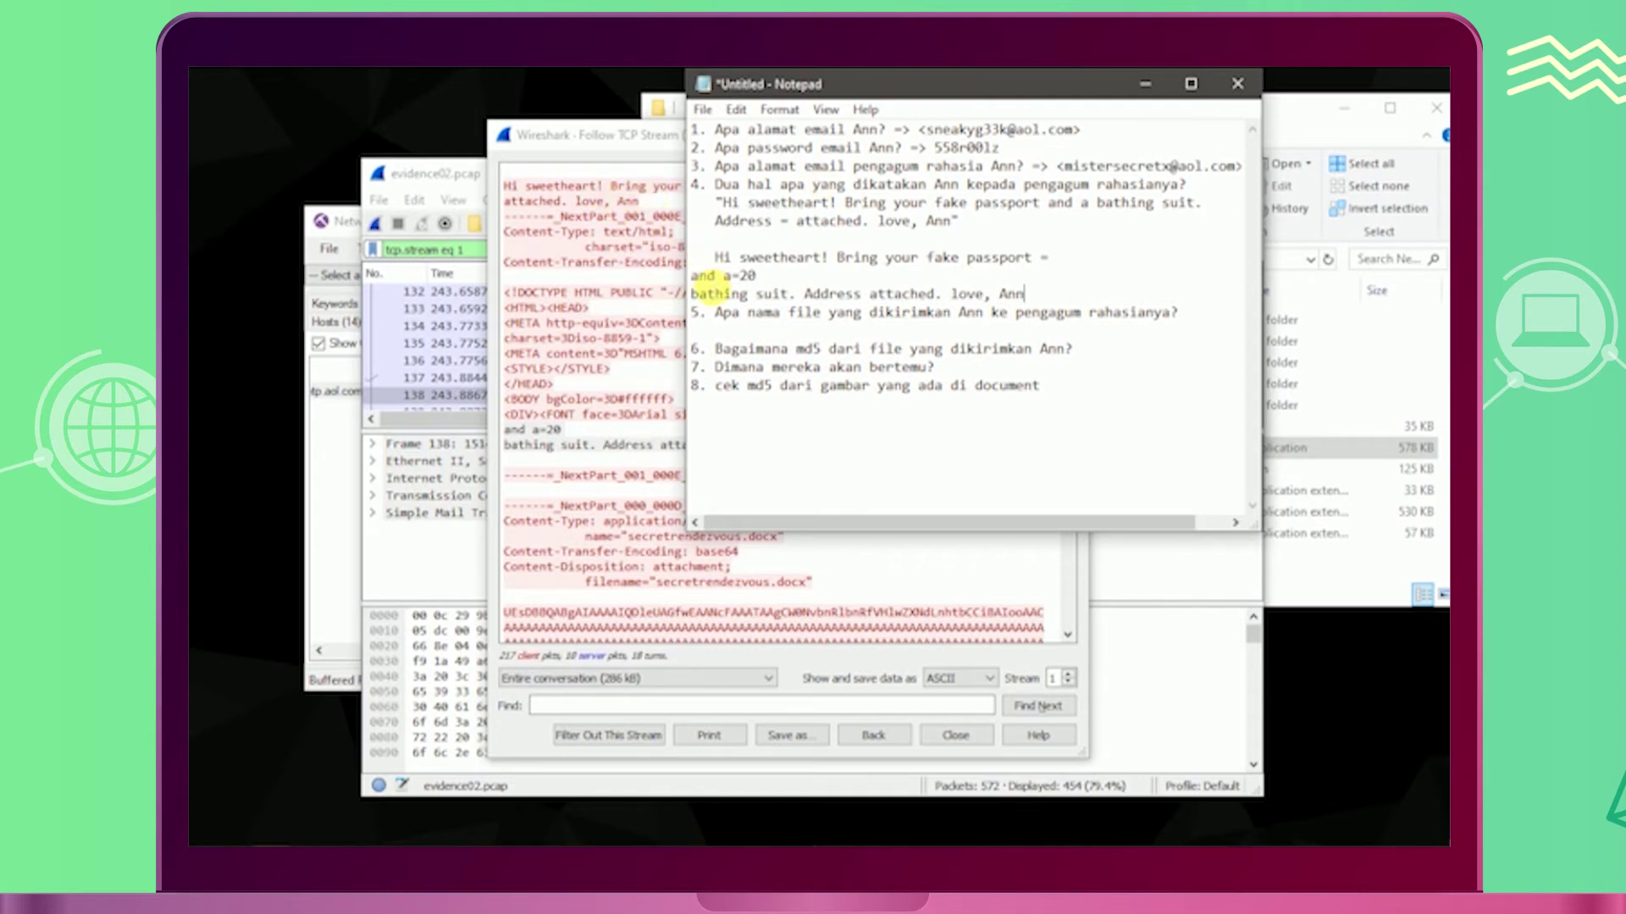
# Step: Enclose the second pasted message in quotation marks and indent its remaining lines to match the first
pyautogui.click(716, 257)
pyautogui.write('"')
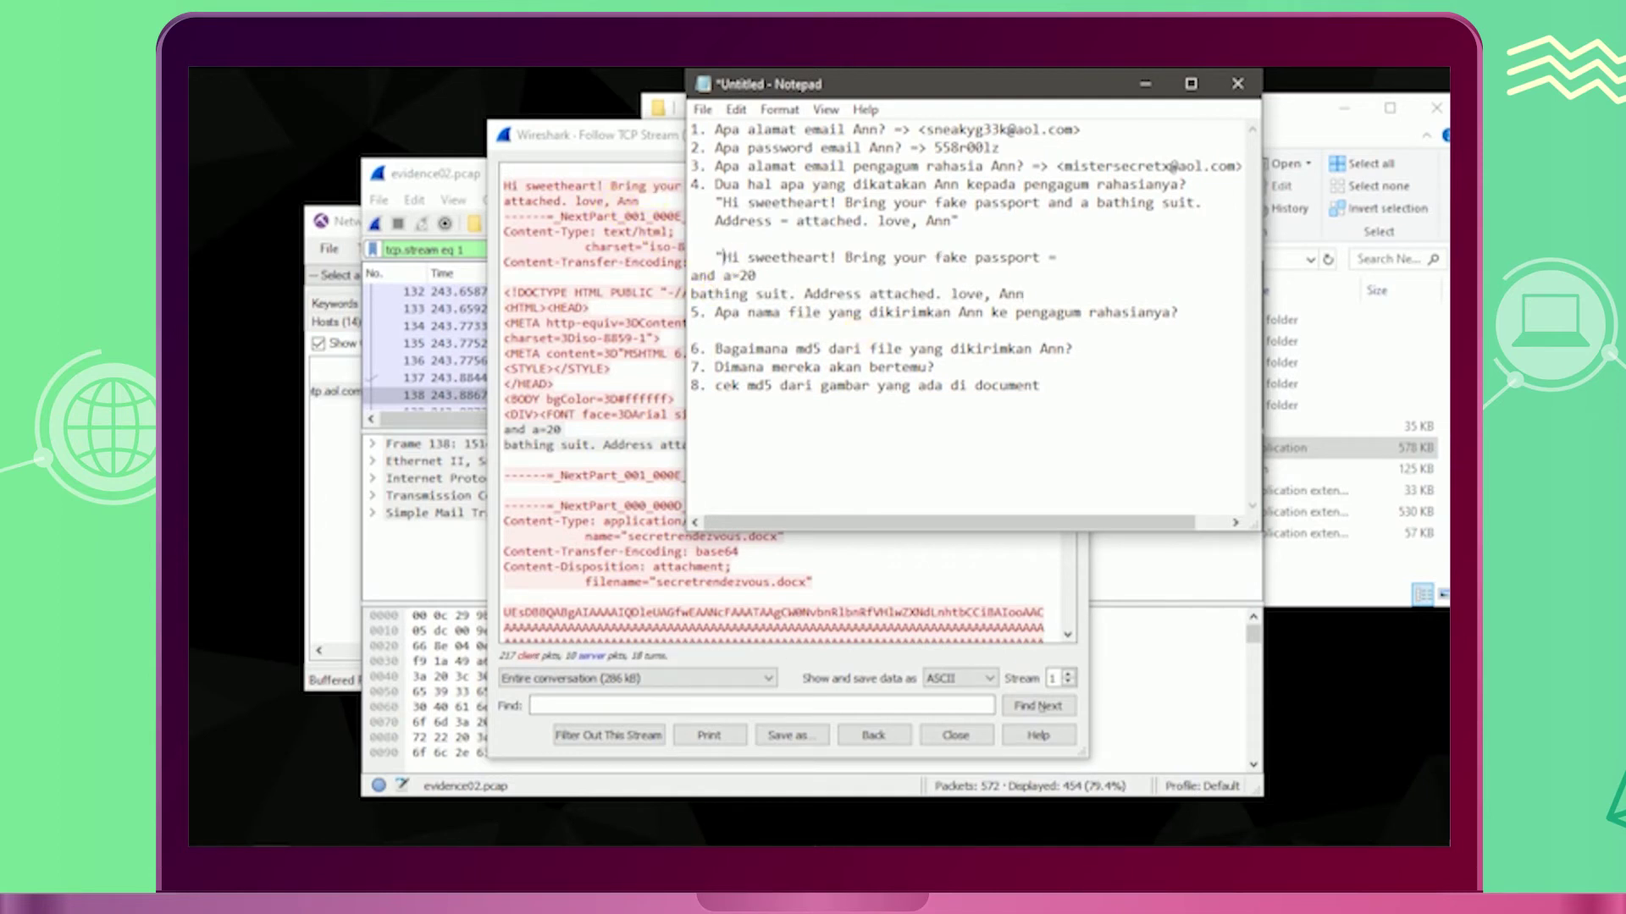
pyautogui.click(692, 276)
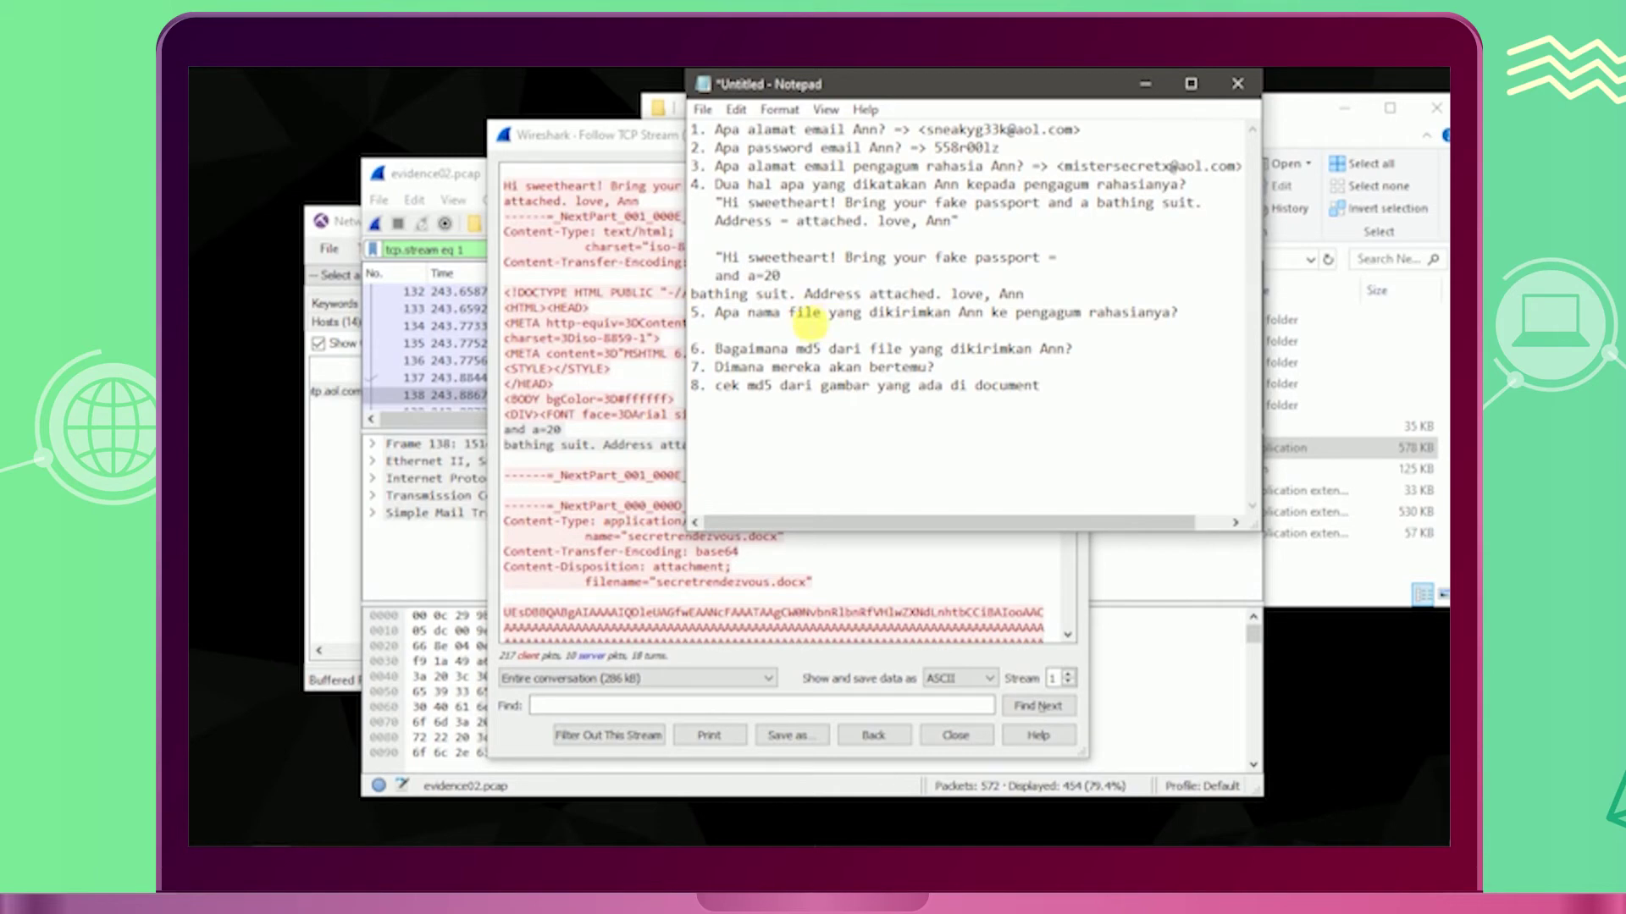
pyautogui.click(692, 294)
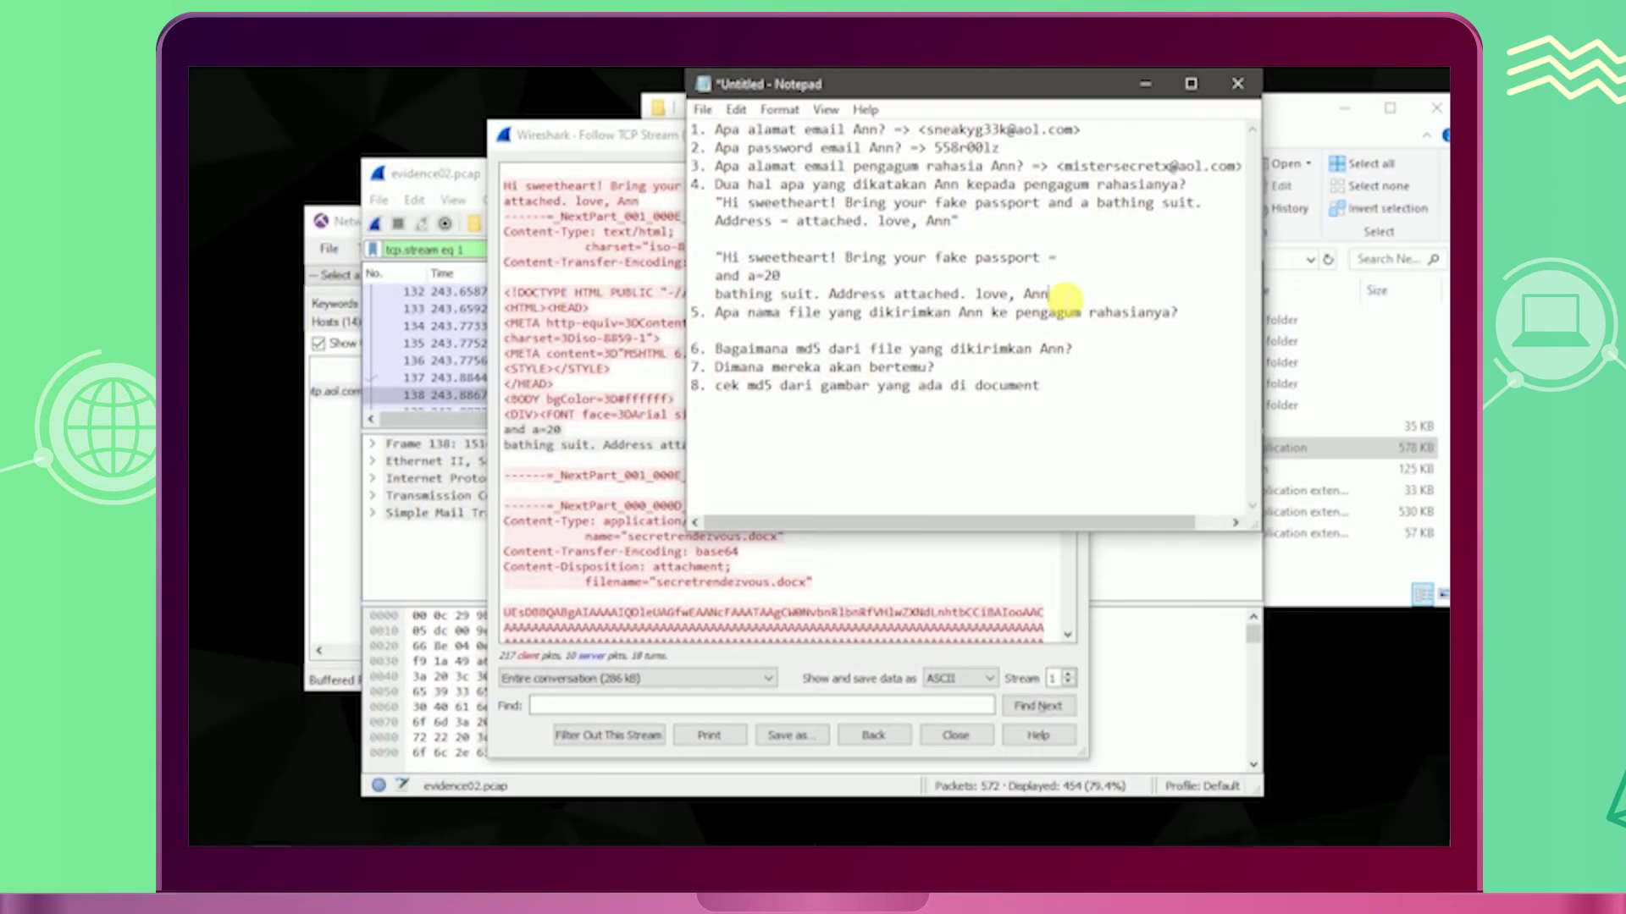
pyautogui.write('"')
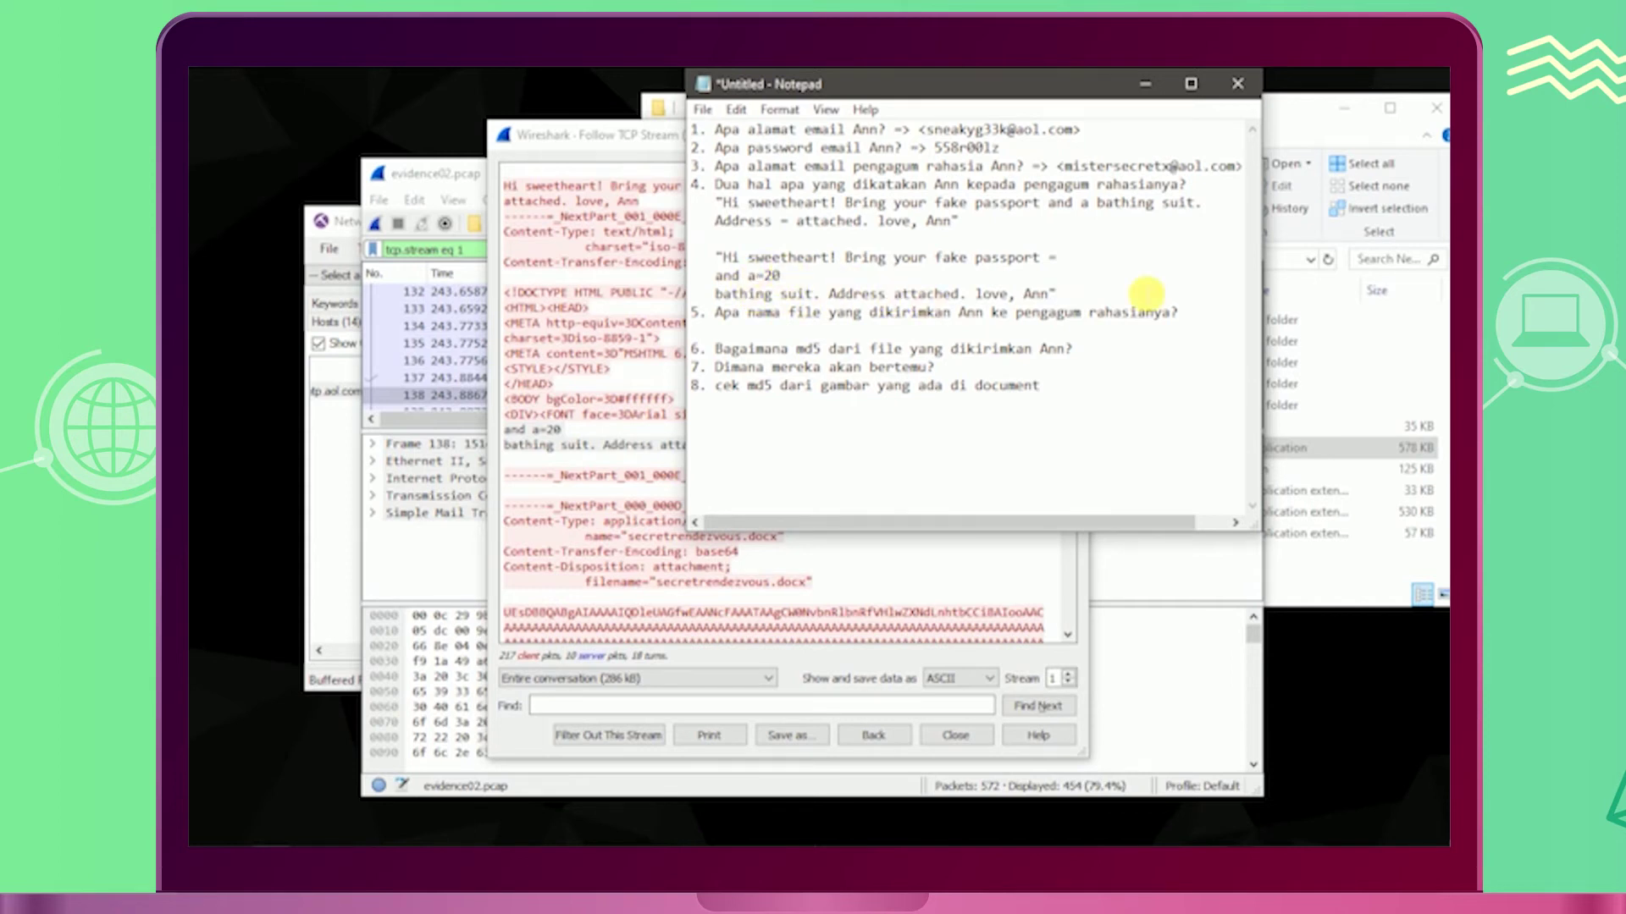
# Step: Add a blank line before question 5 in Notepad and copy filename="secretrendezvous.docx" from the TCP stream into the space below that question
pyautogui.press('Return')
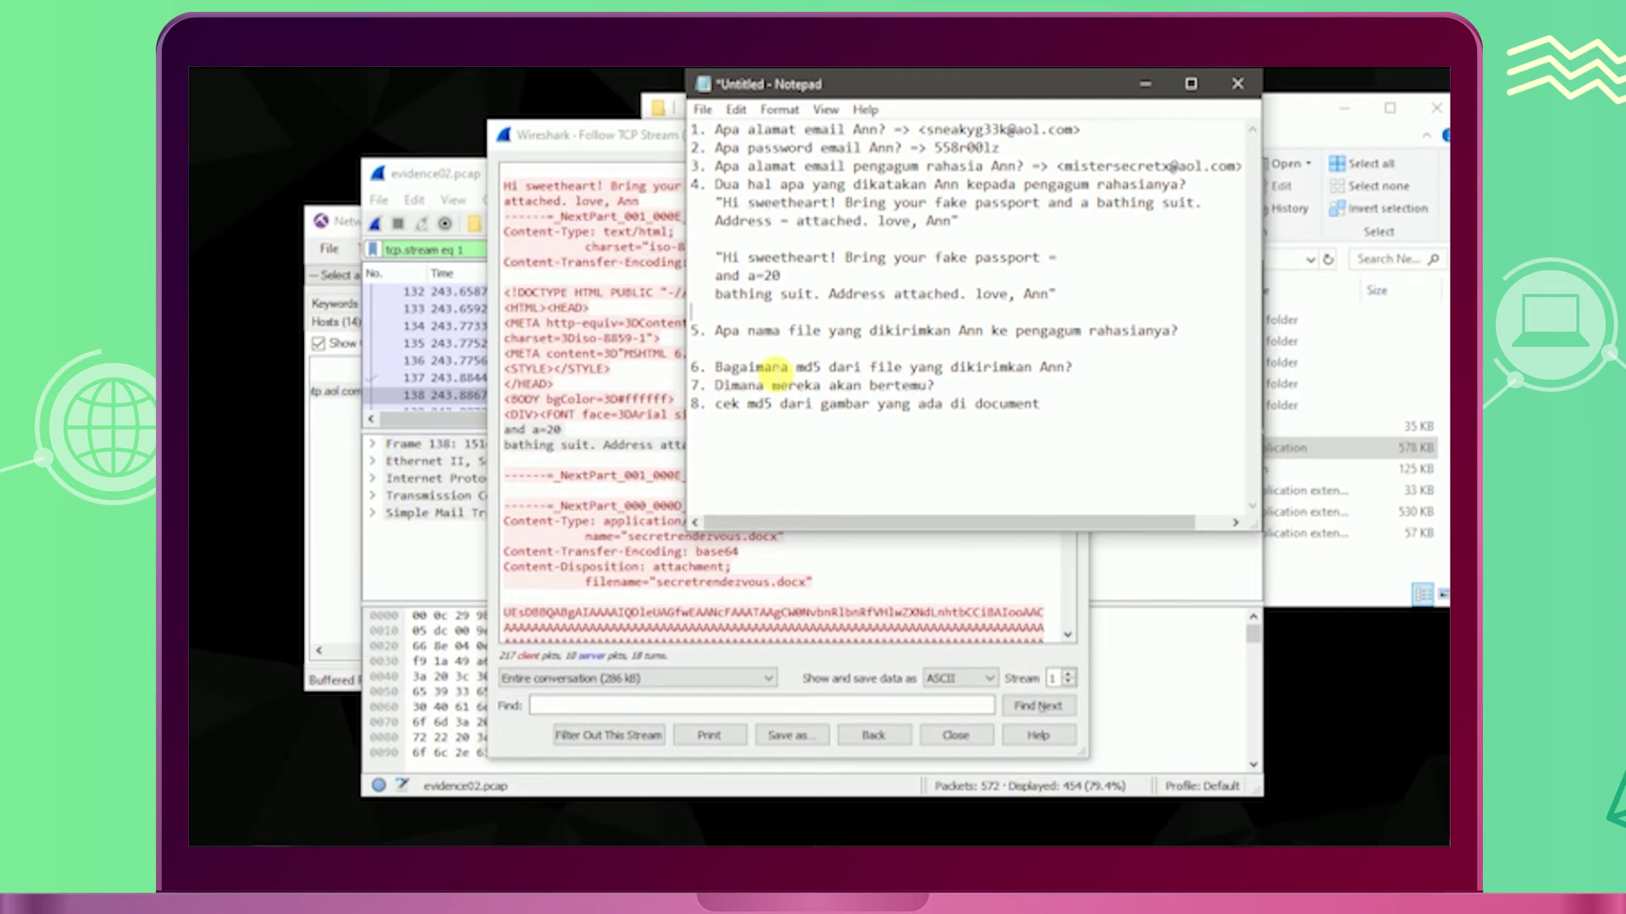
pyautogui.click(785, 354)
pyautogui.click(673, 458)
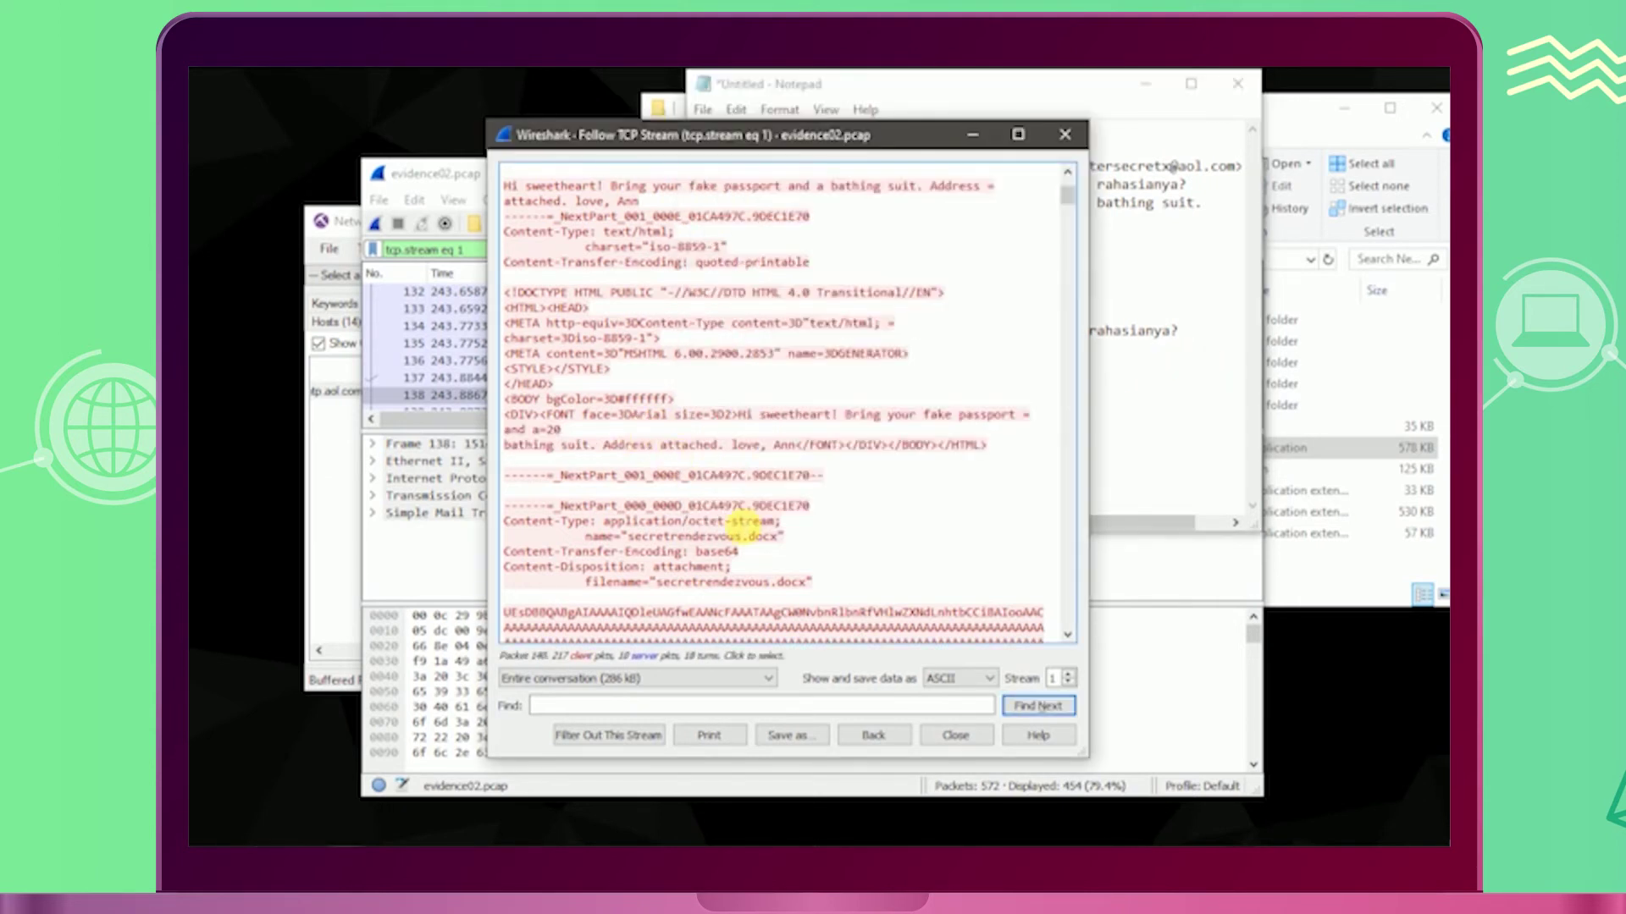
pyautogui.scroll(-3, 749, 527)
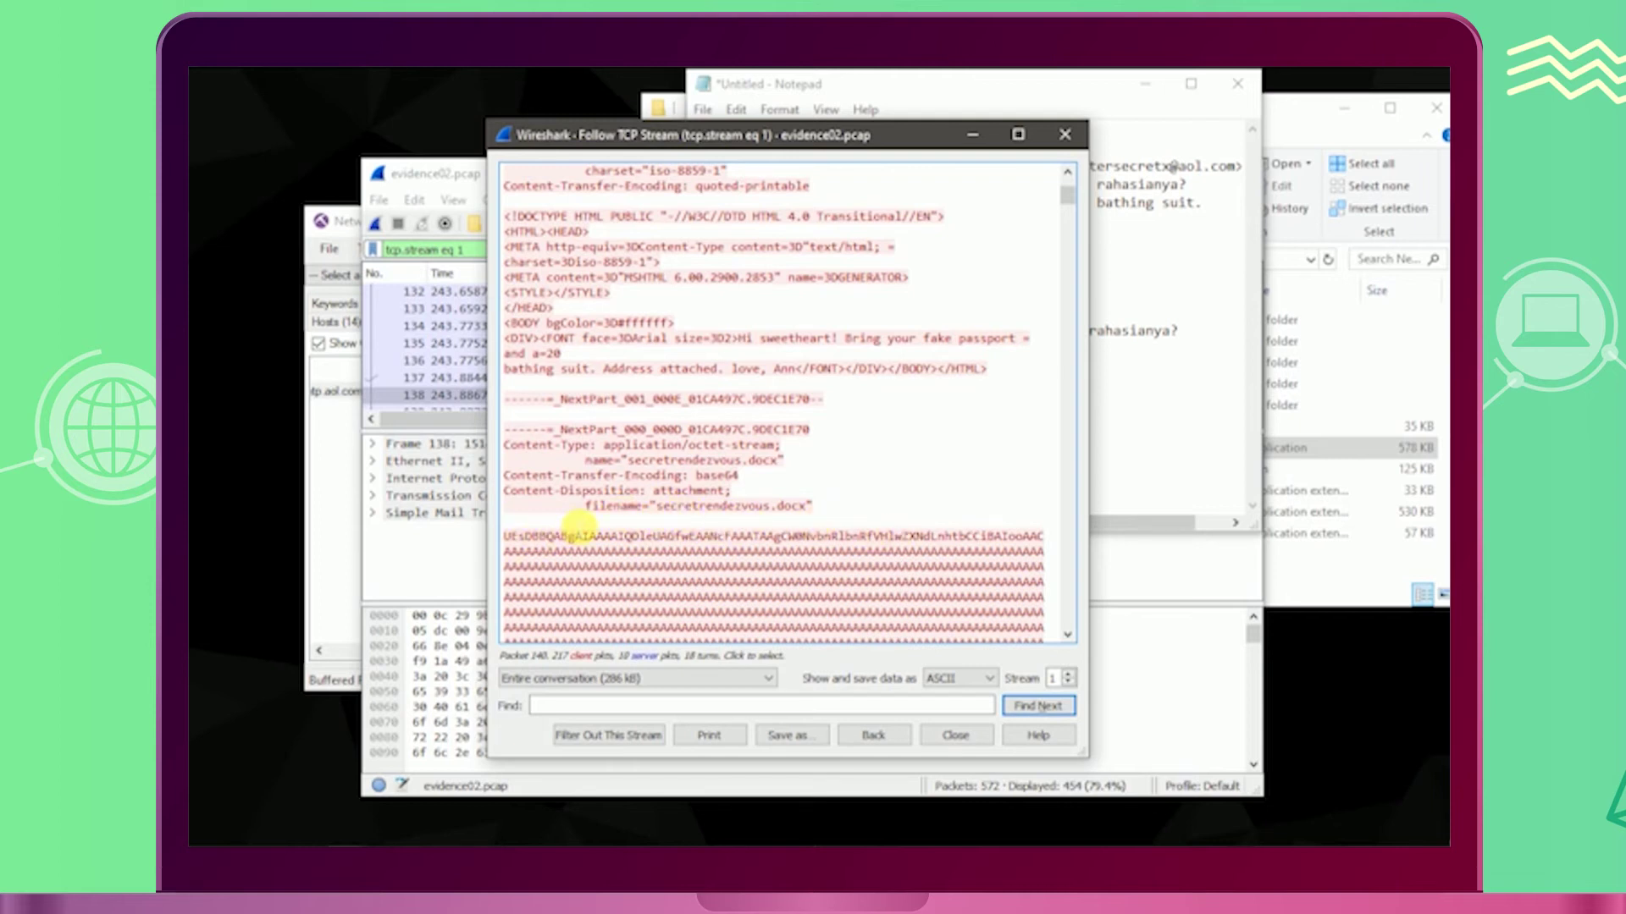
pyautogui.moveTo(585, 508); pyautogui.dragTo(817, 508)
pyautogui.hotkey('ctrl', 'c')
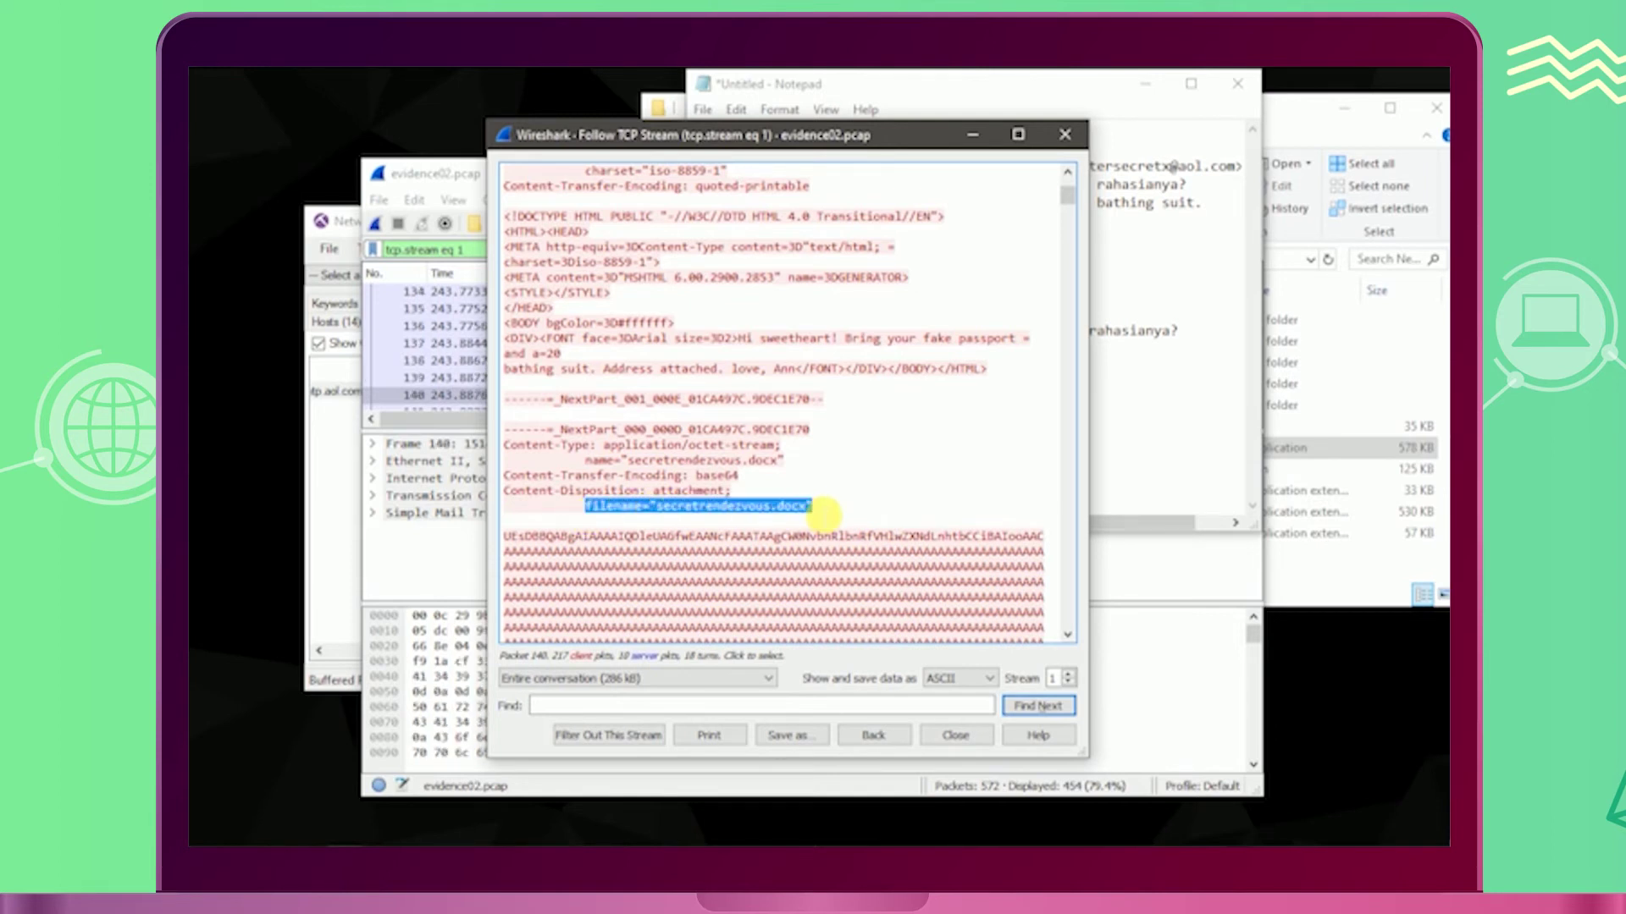
pyautogui.hotkey('alt', 'Tab')
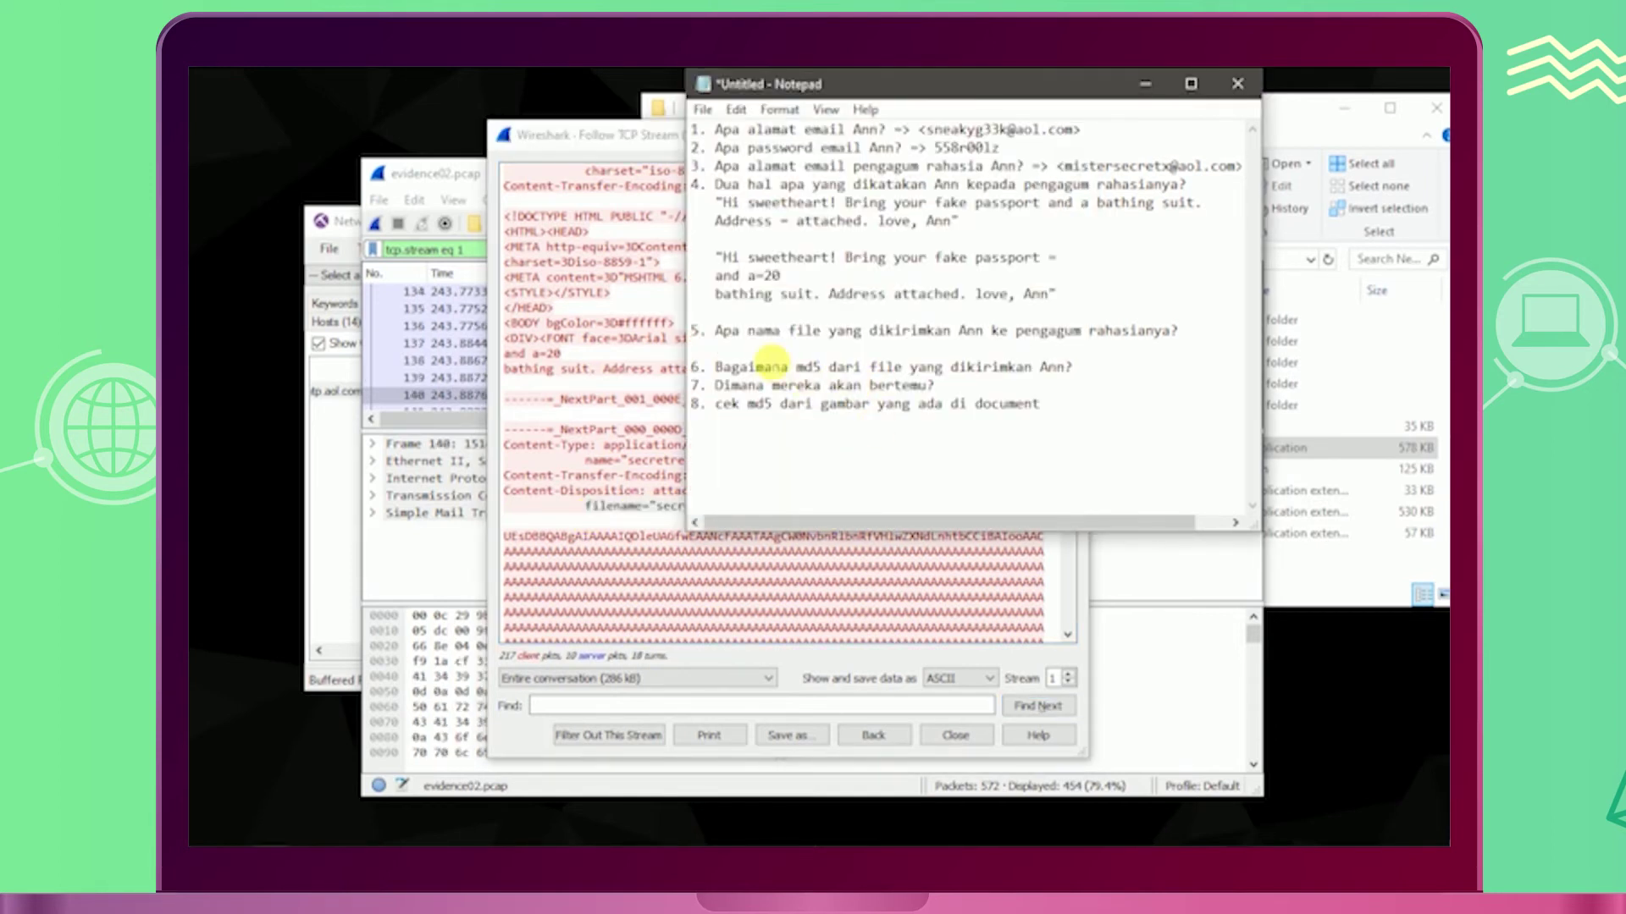
pyautogui.press('Return')
pyautogui.press('Return')
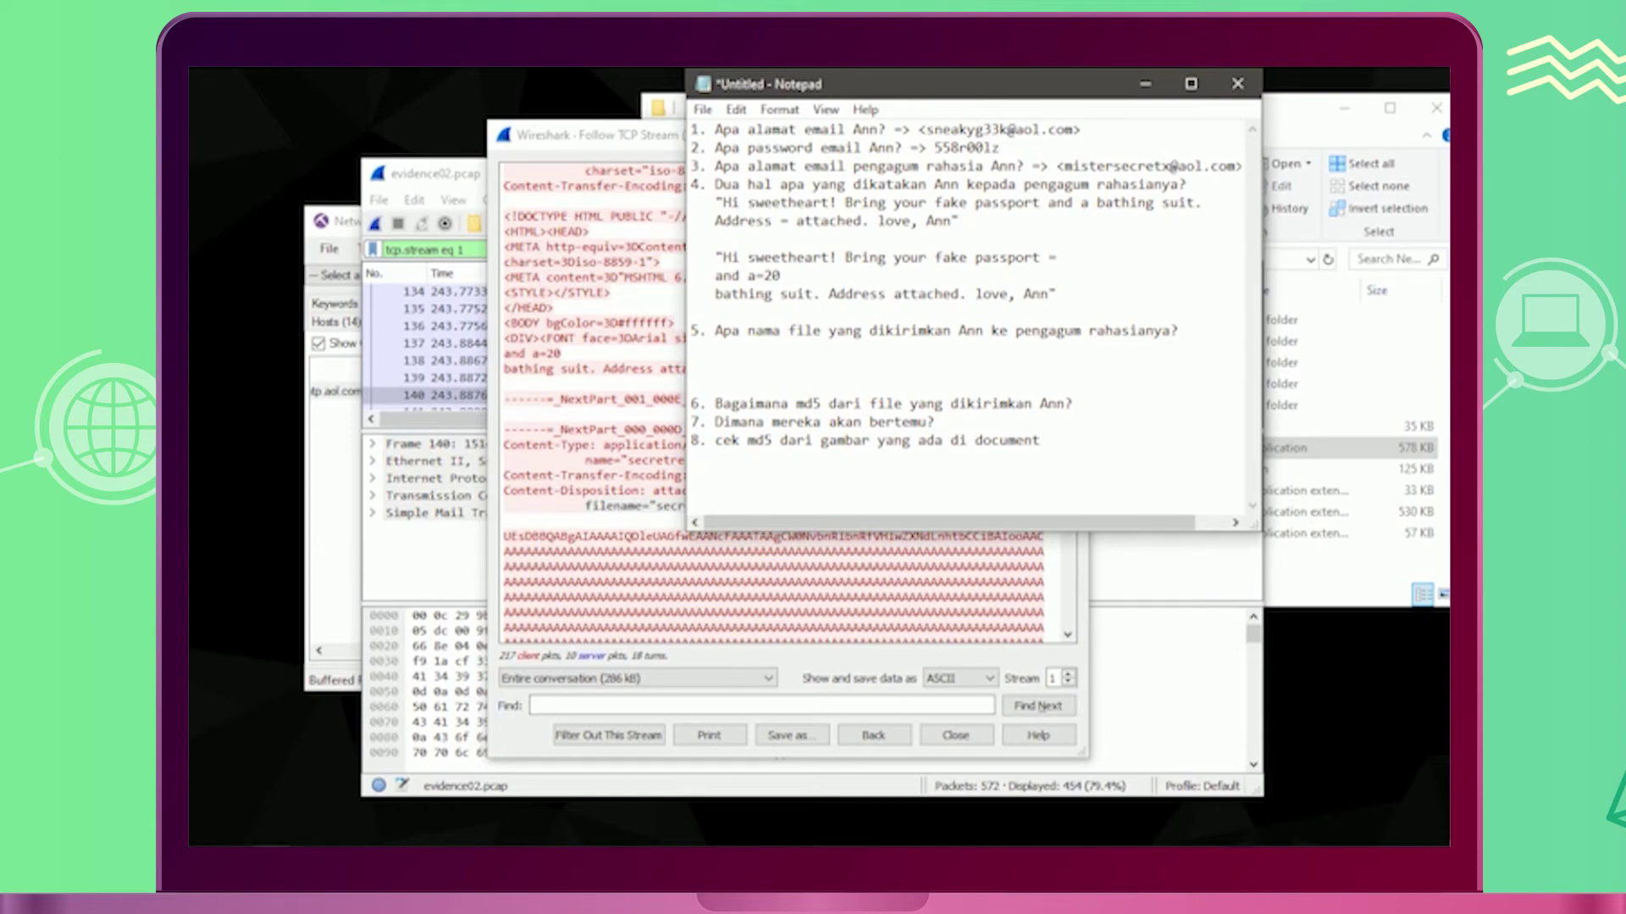
pyautogui.hotkey('ctrl', 'v')
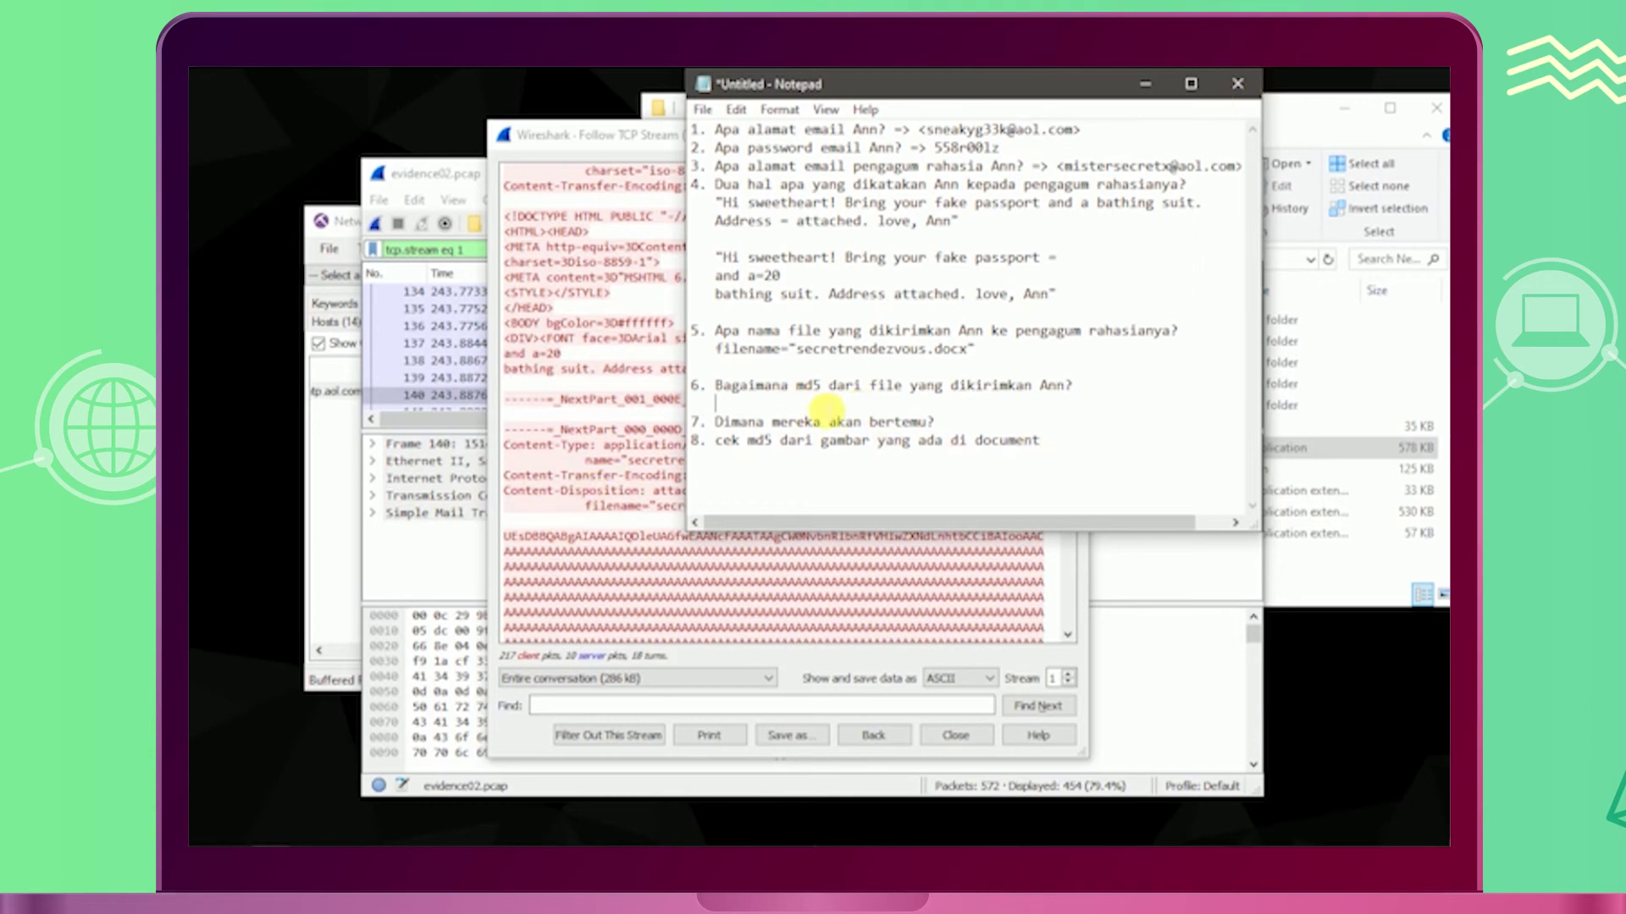
# Step: Copy the attachment's entire base64 block from the TCP stream, from the line starting "UEsDBBQABgAI" through the last line before the closing NextPart boundary
pyautogui.click(520, 542)
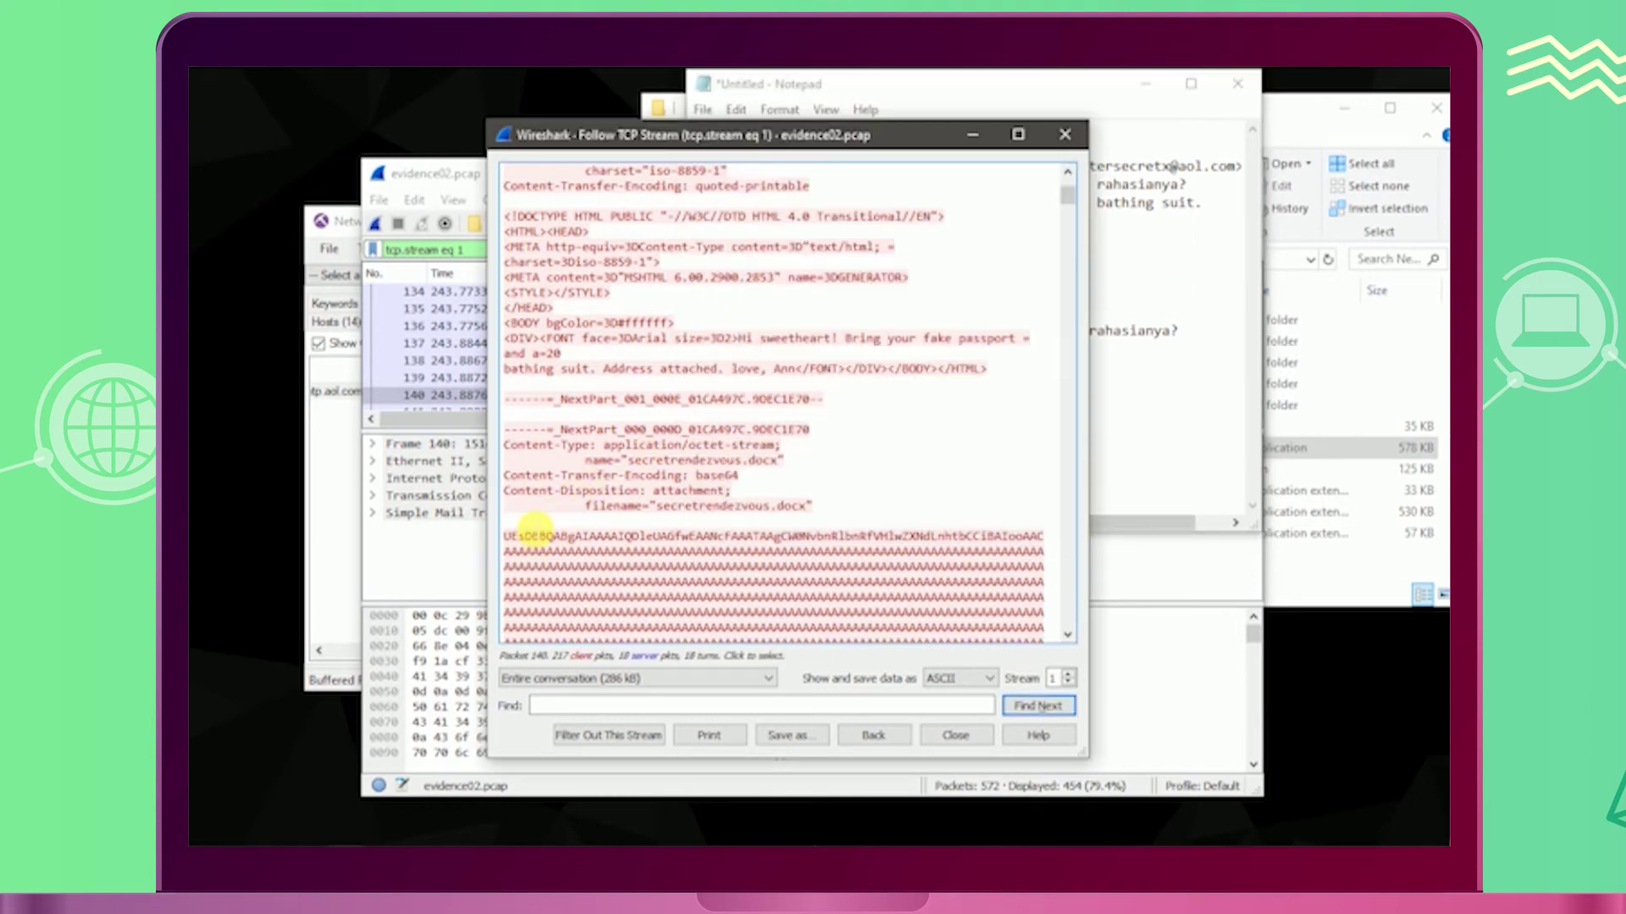
pyautogui.scroll(-2, 737, 533)
pyautogui.scroll(-4, 641, 531)
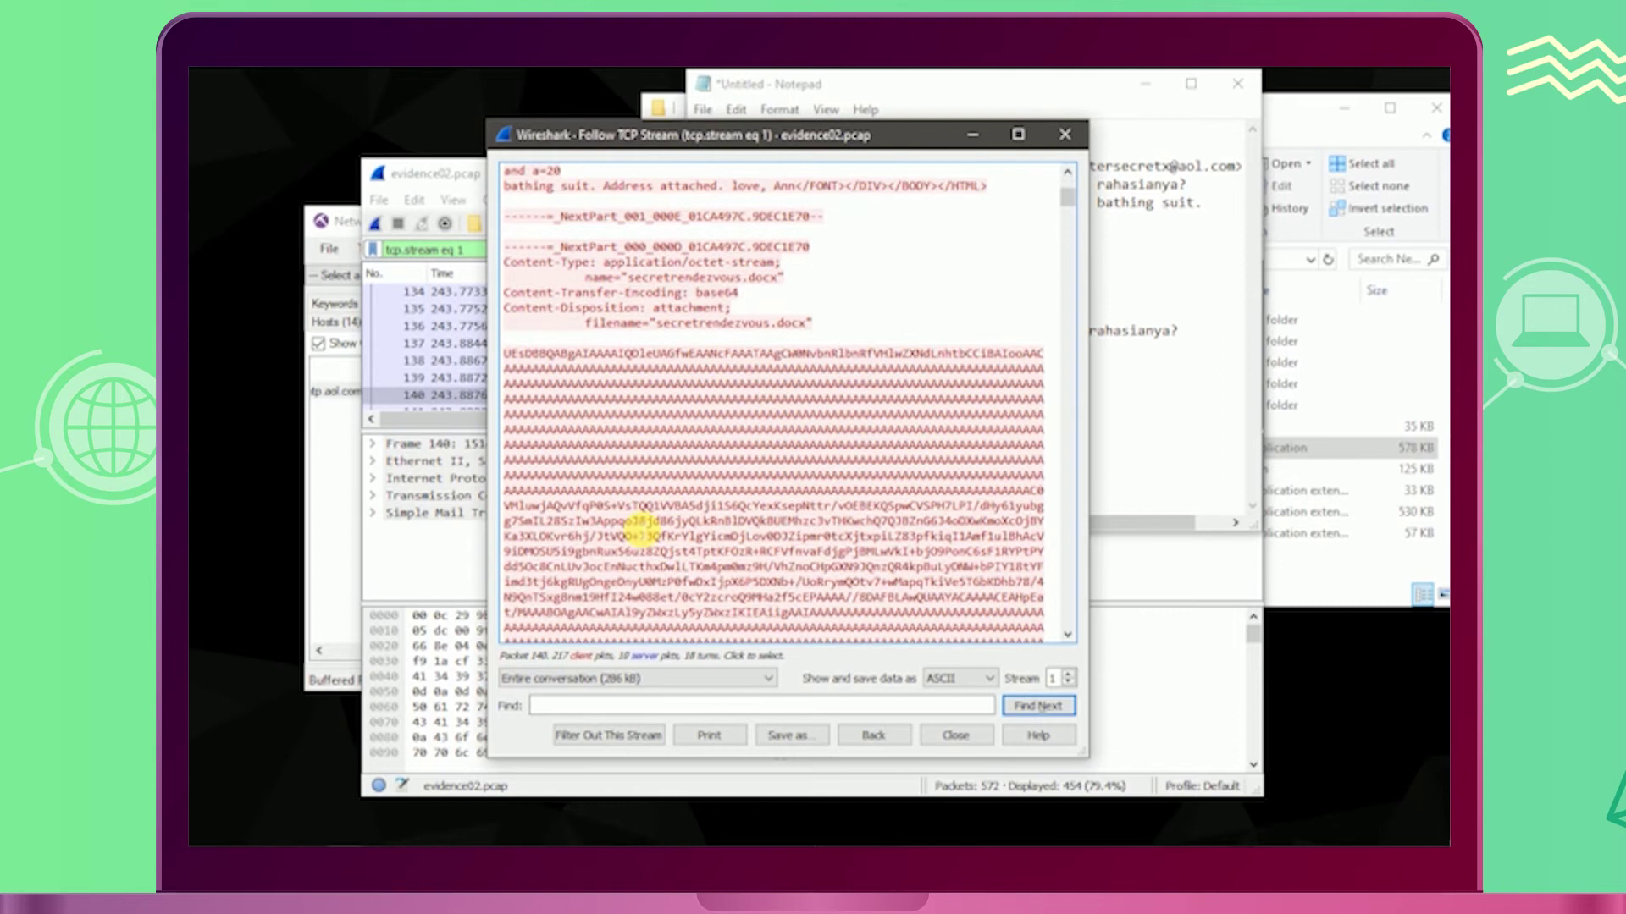
pyautogui.scroll(3, 591, 363)
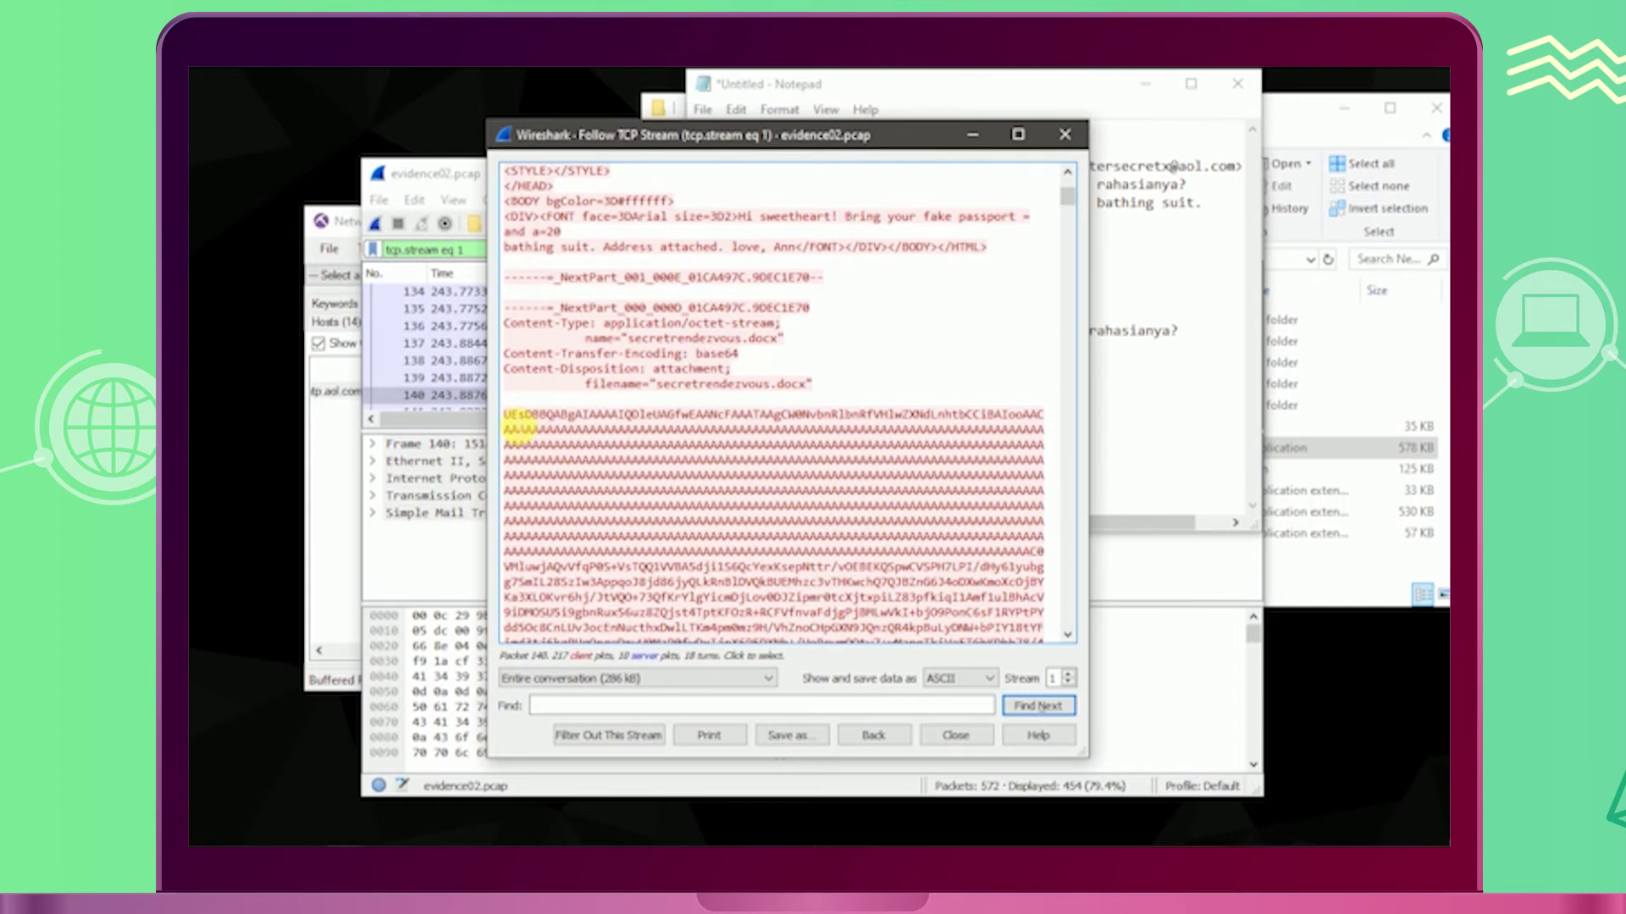
pyautogui.moveTo(506, 415); pyautogui.dragTo(729, 462)
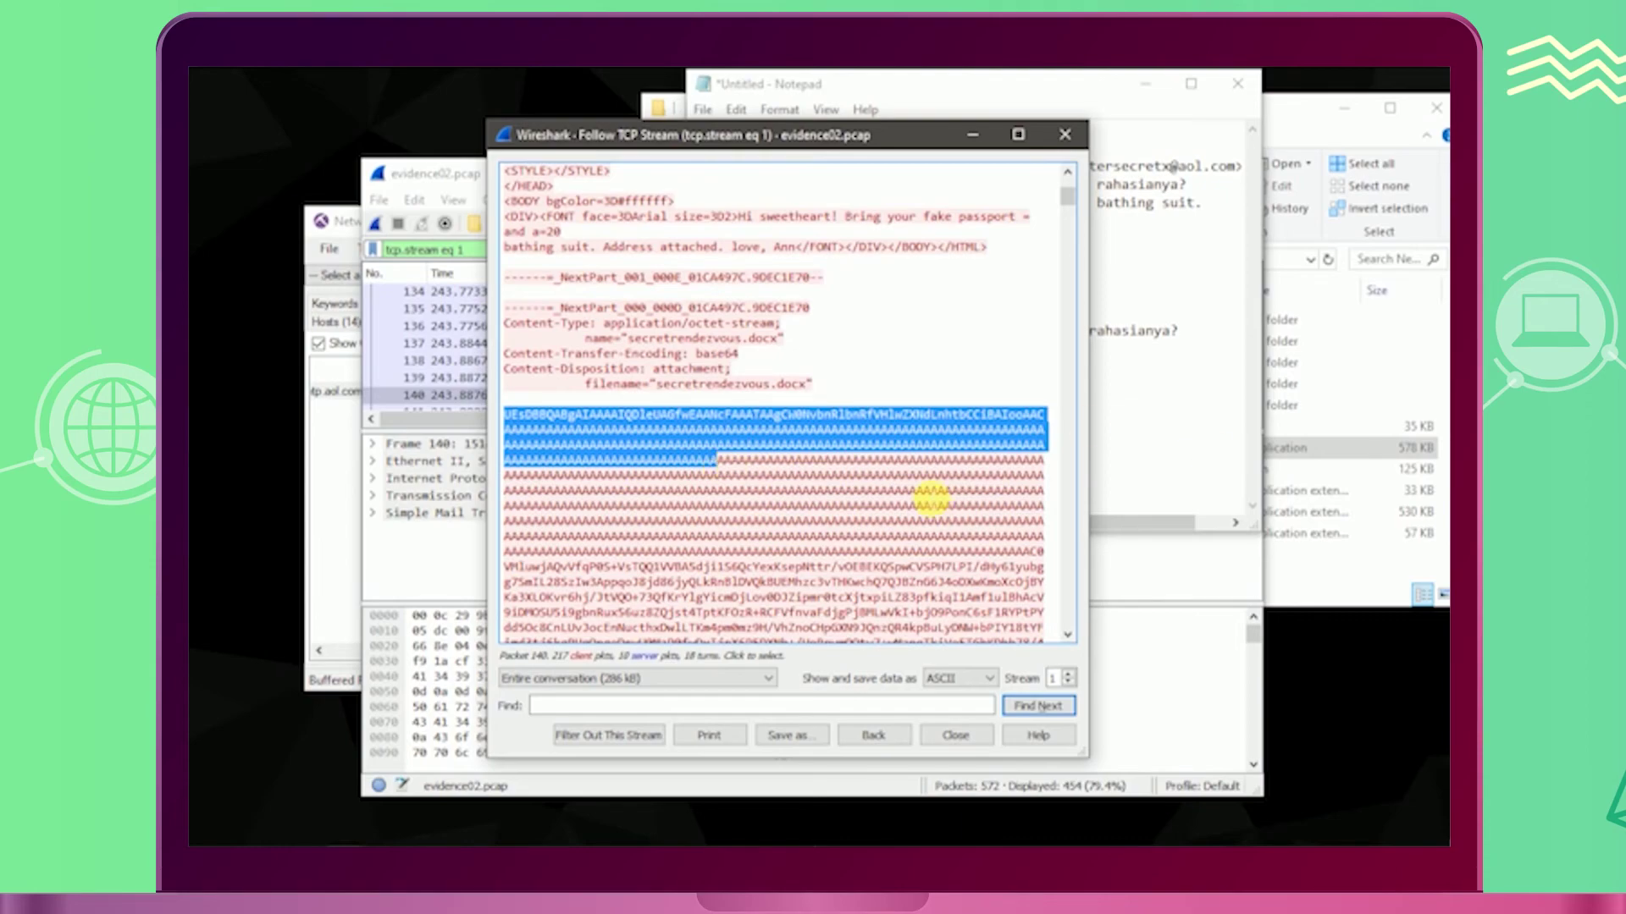
pyautogui.scroll(-20, 653, 407)
pyautogui.scroll(-20, 893, 554)
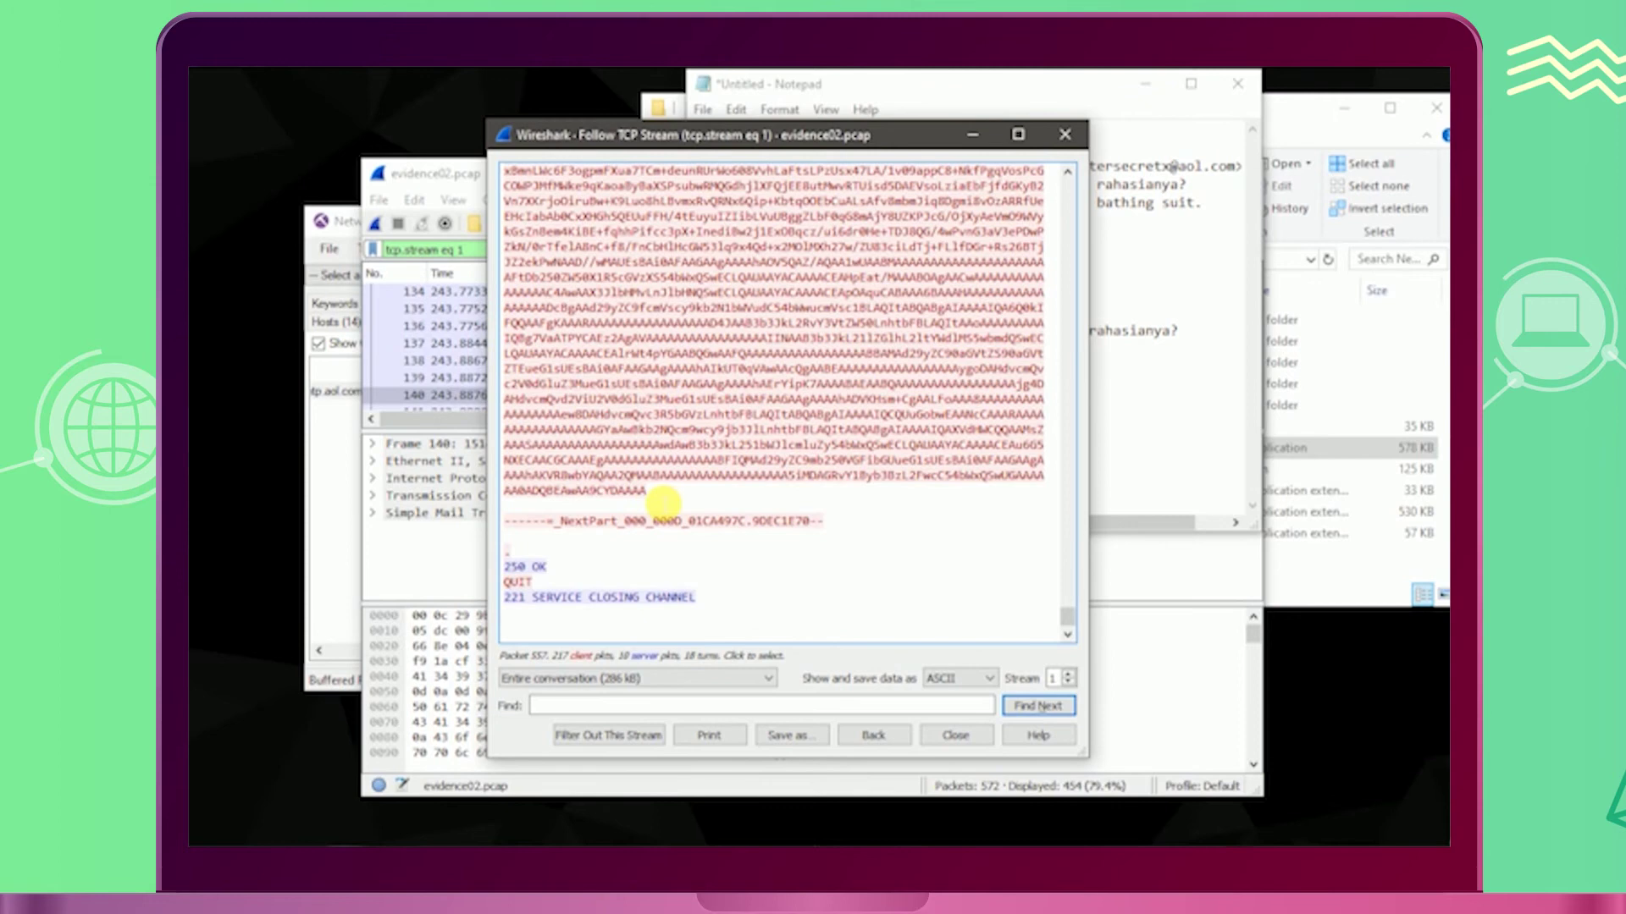
pyautogui.keyDown('shift'); pyautogui.click(661, 498); pyautogui.keyUp('shift')
pyautogui.rightClick(669, 442)
pyautogui.click(728, 463)
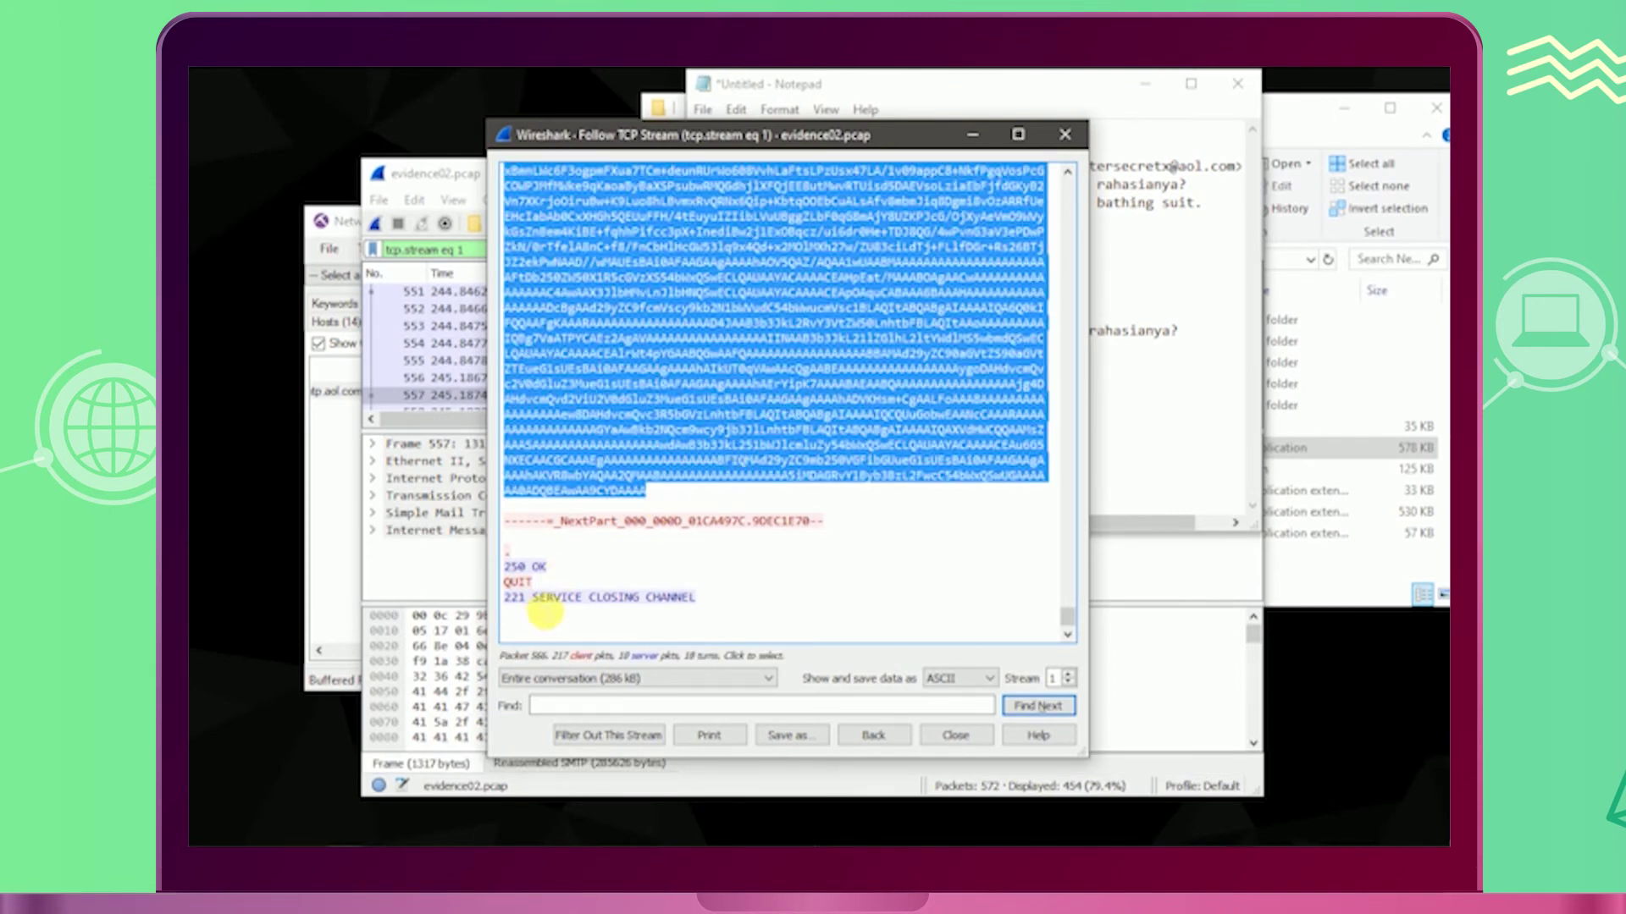
# Step: Switch to Notepad++ and paste the copied base64 block into a new document
pyautogui.click(196, 833)
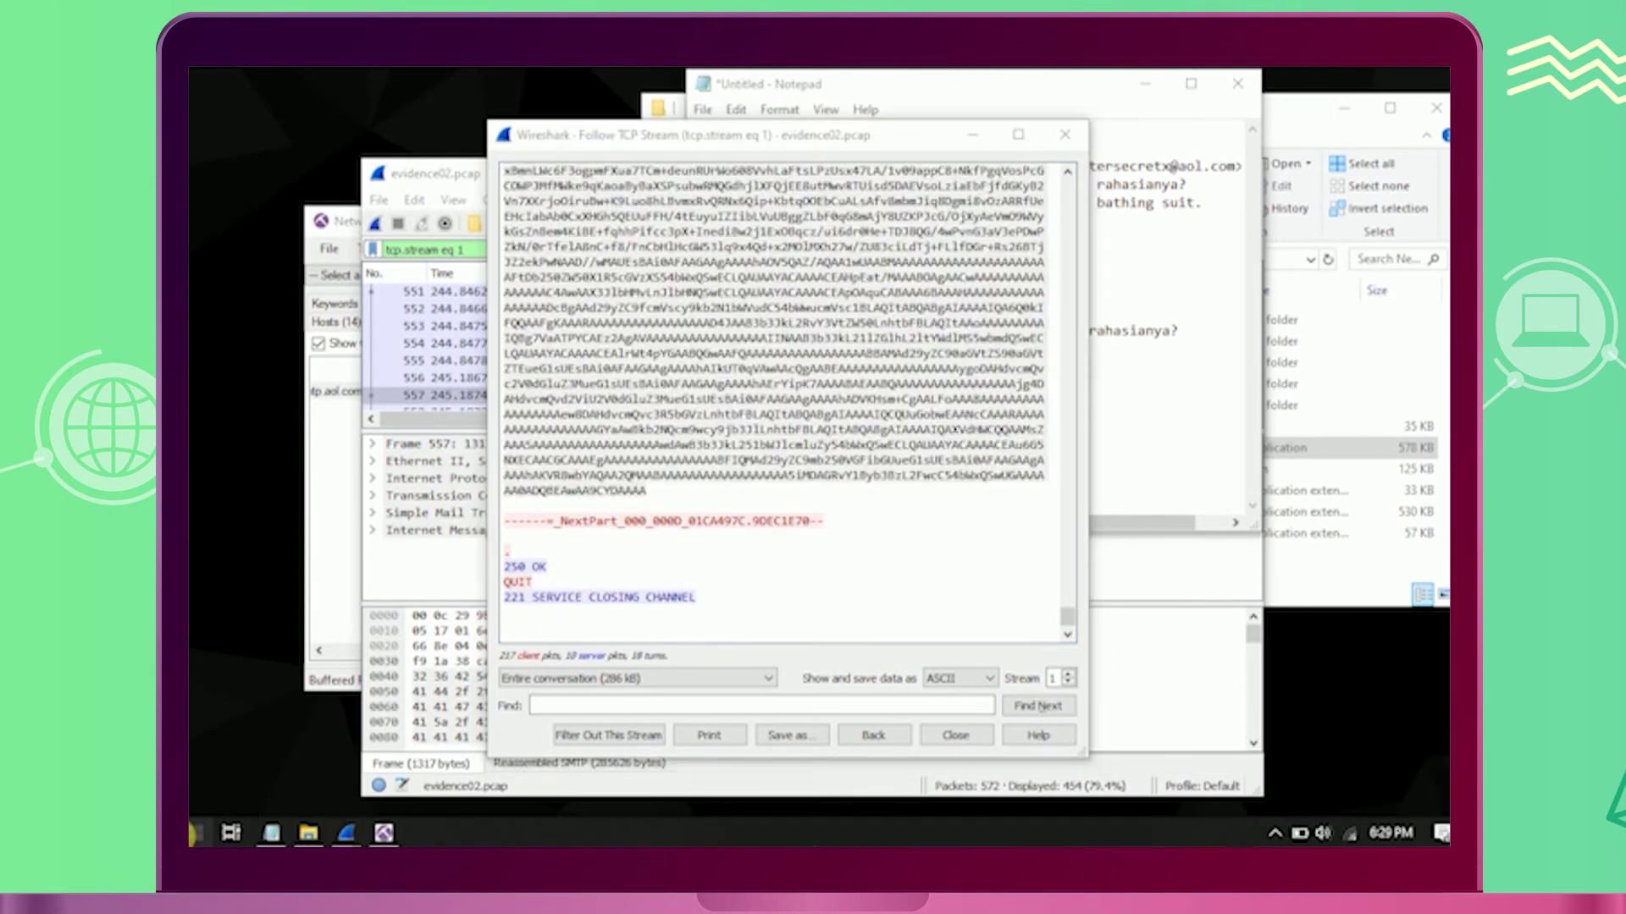
pyautogui.click(796, 665)
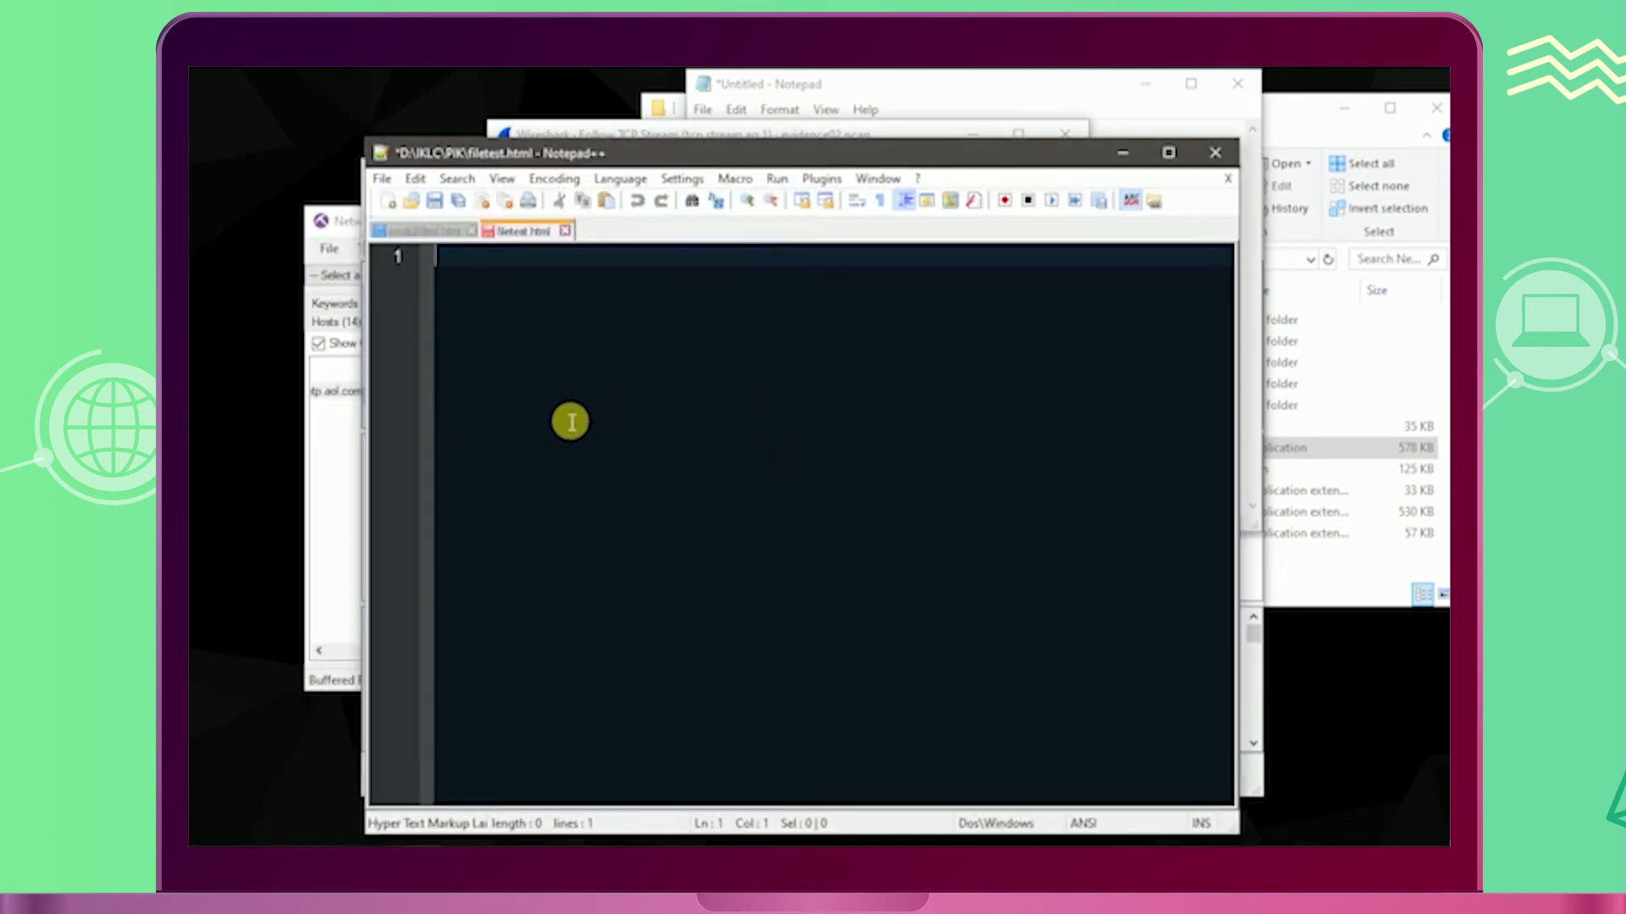
pyautogui.hotkey('ctrl', 'n')
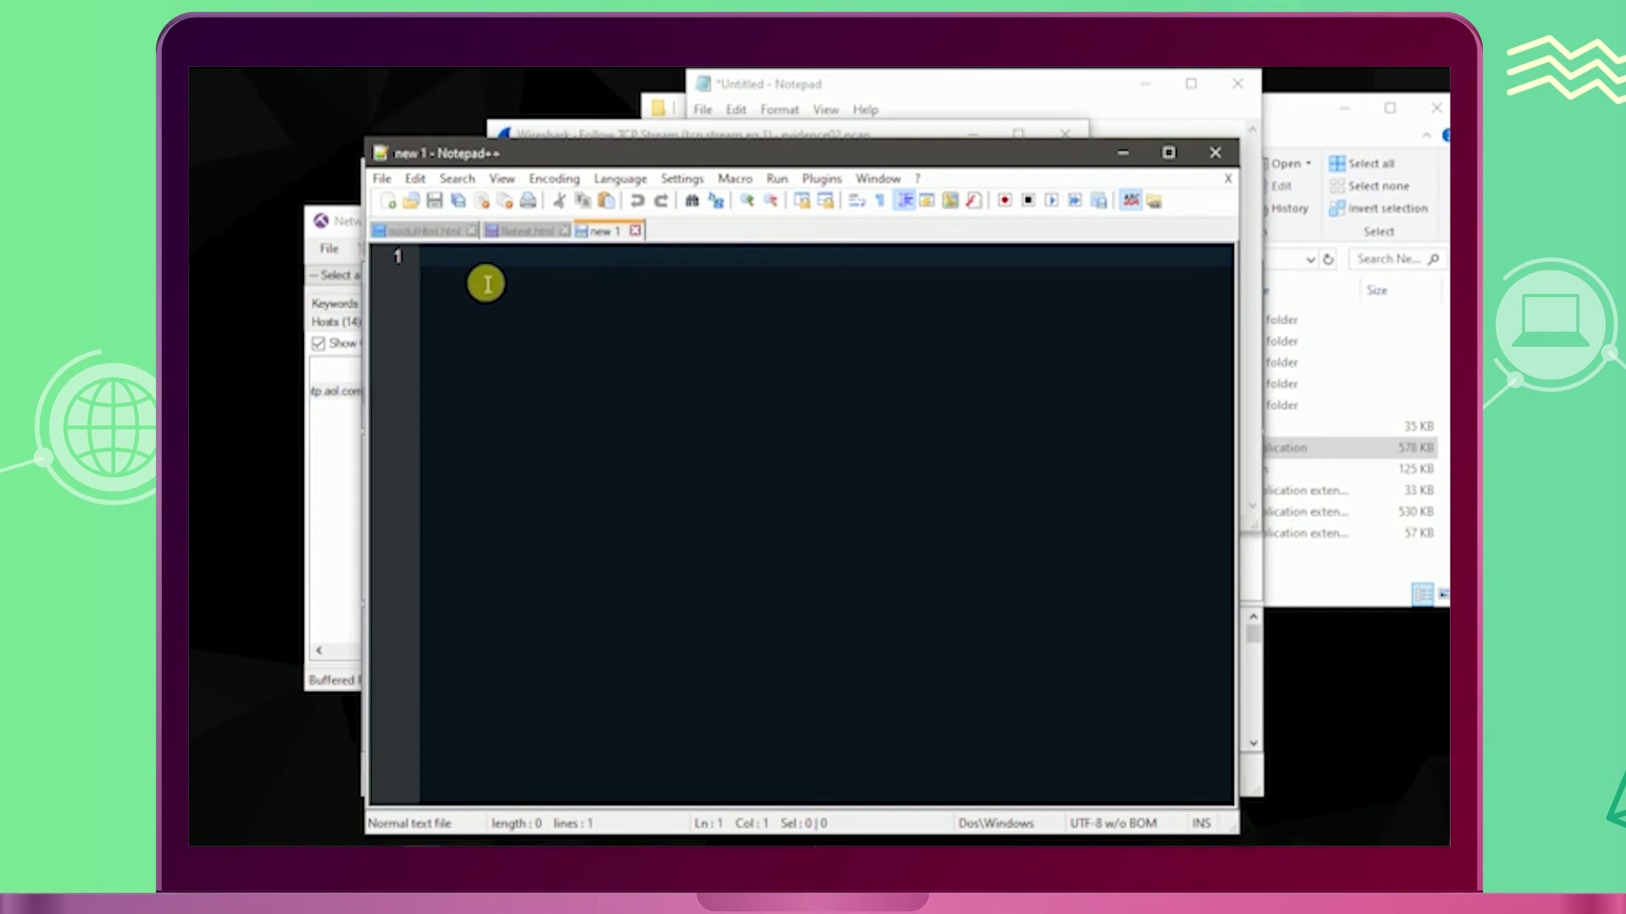
pyautogui.hotkey('ctrl', 'v')
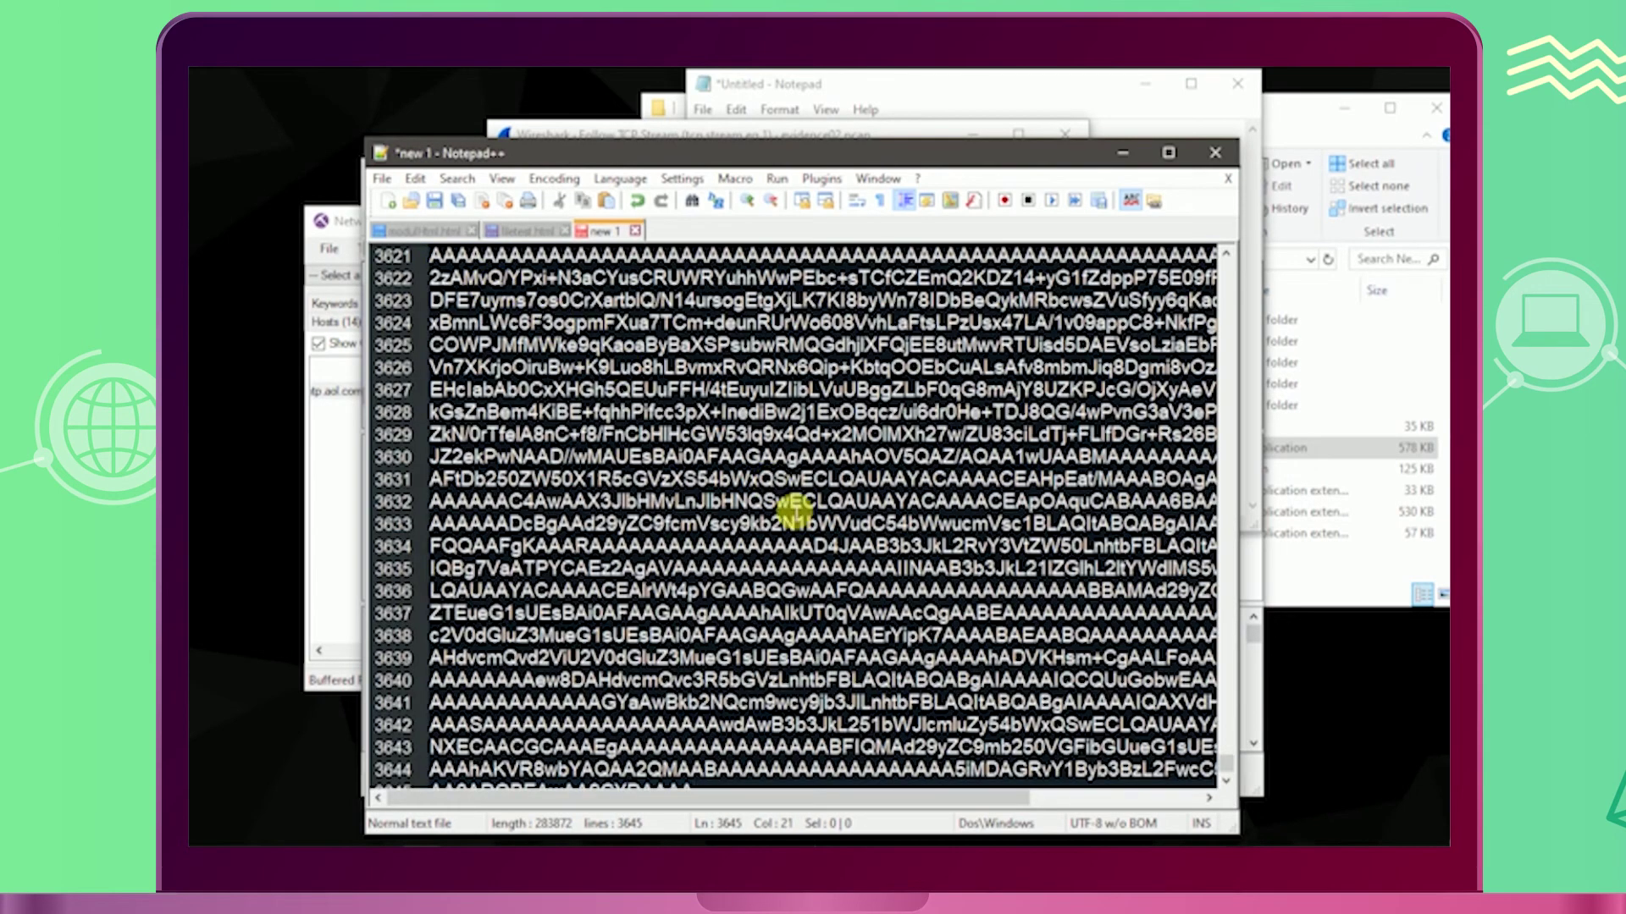
# Step: Decode the whole pasted text with MIME Tools' Base64 Decode and check the start of the decoded content
pyautogui.scroll(-3, 794, 512)
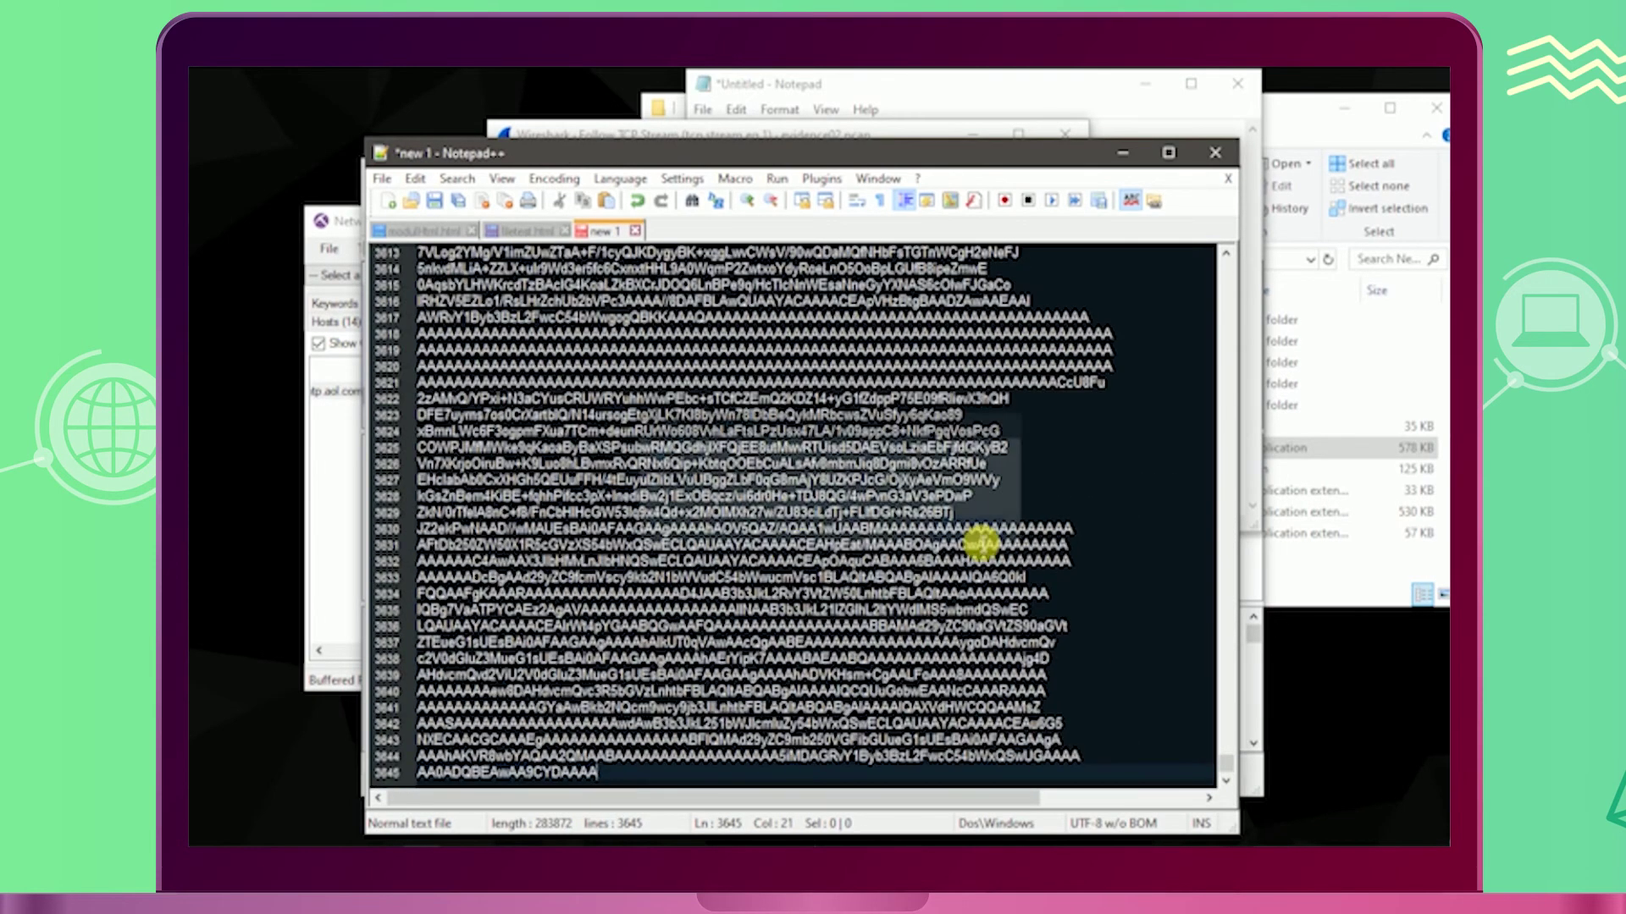
pyautogui.click(1034, 468)
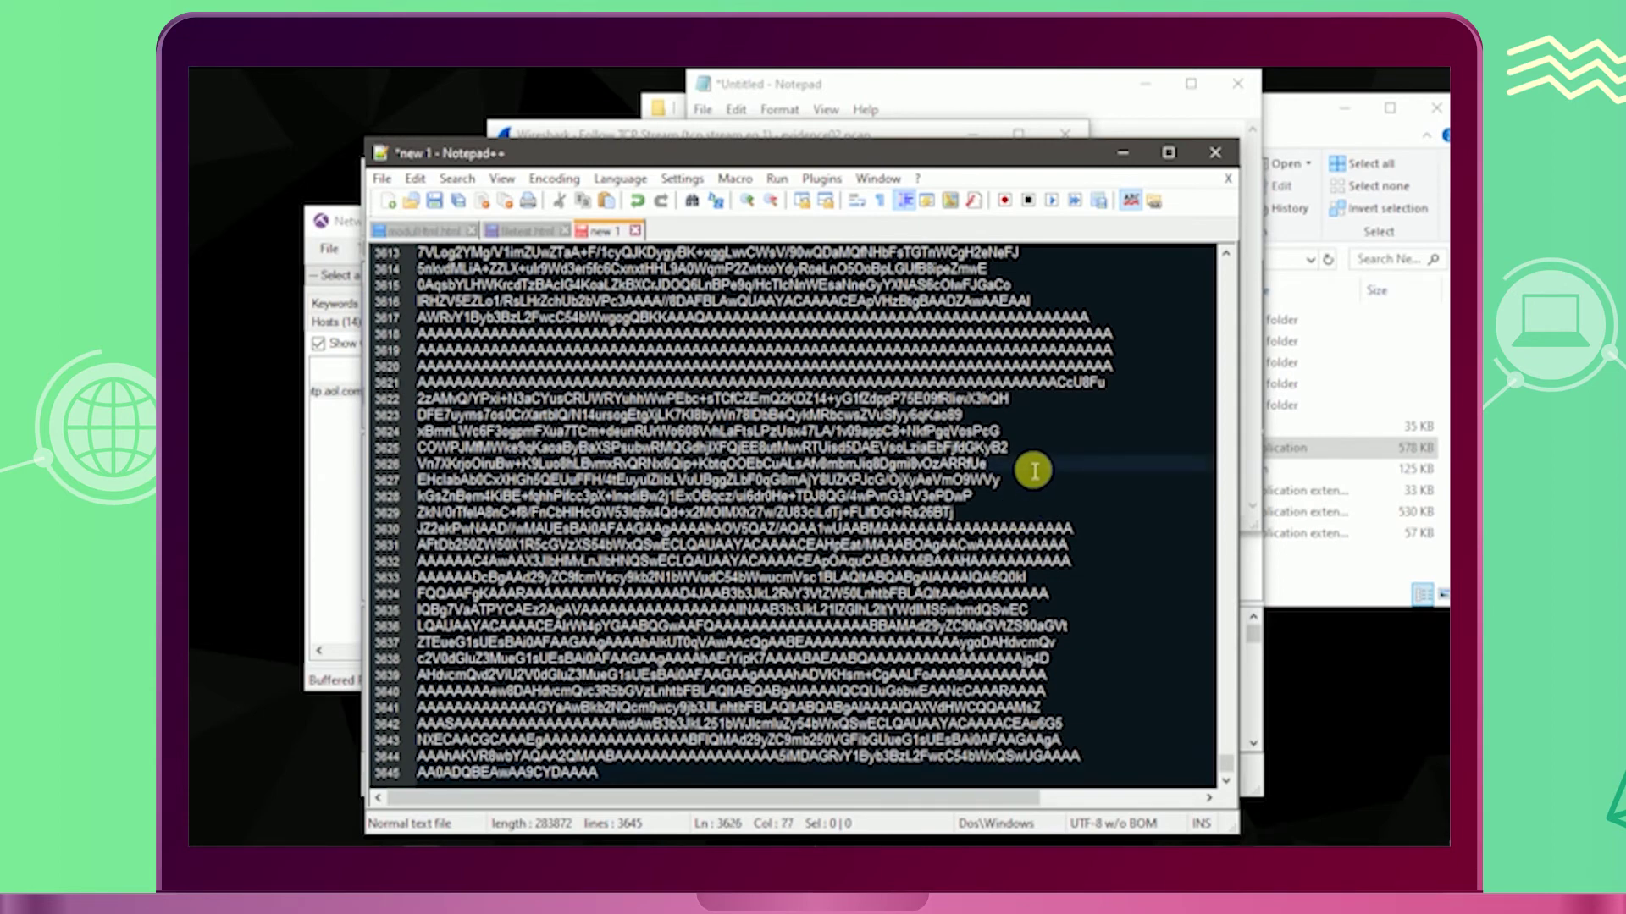
pyautogui.hotkey('ctrl', 'a')
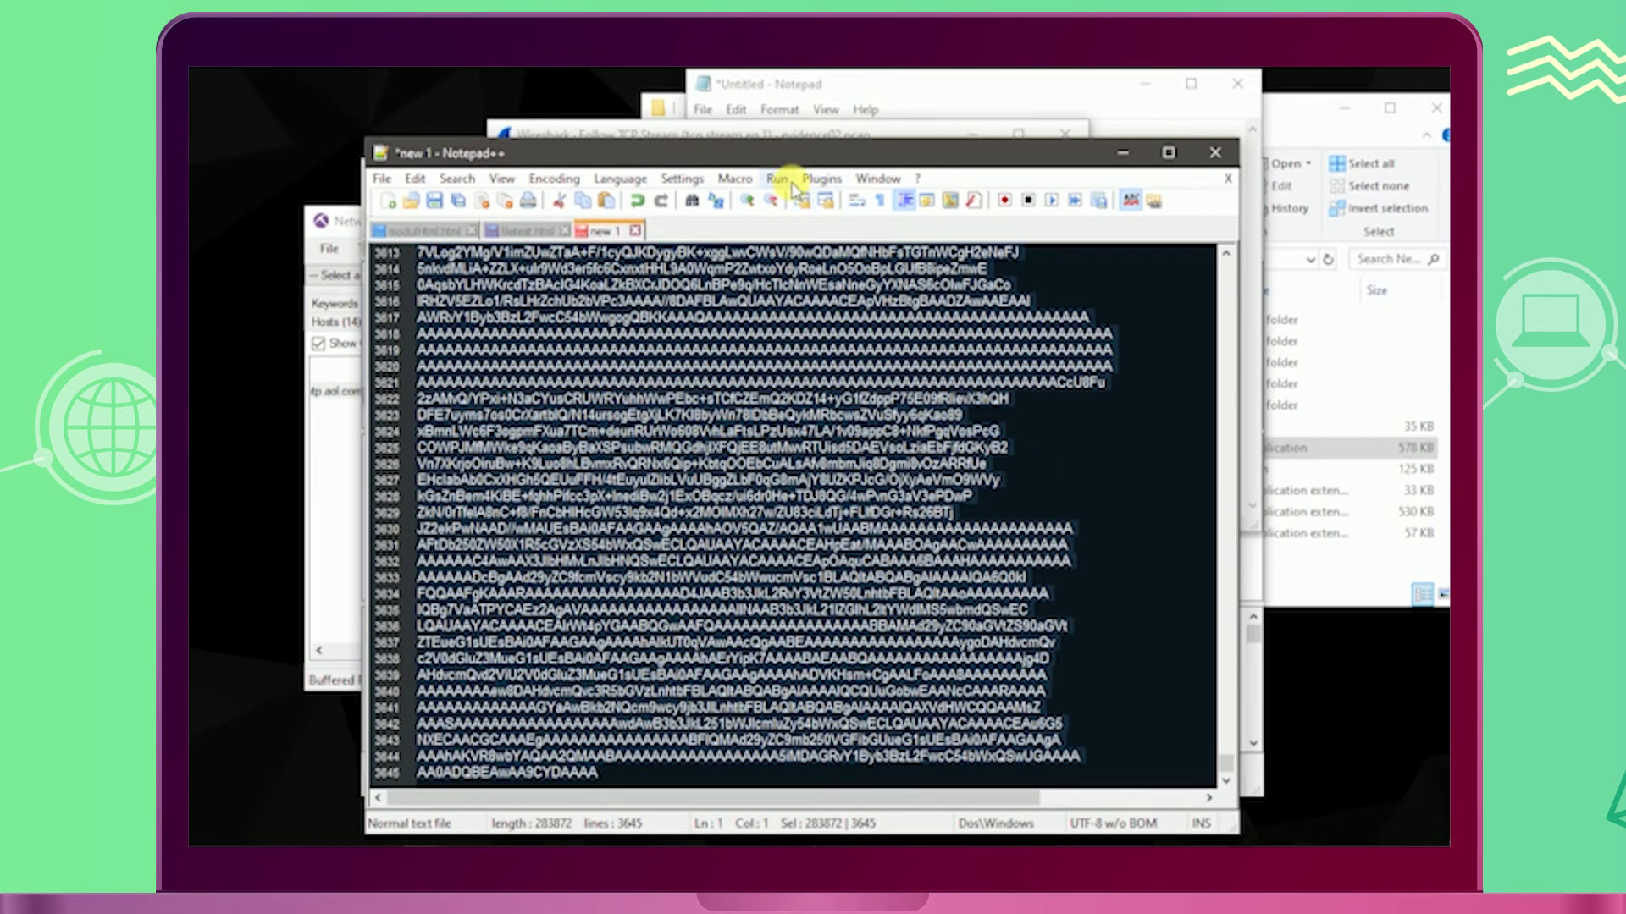
pyautogui.click(818, 181)
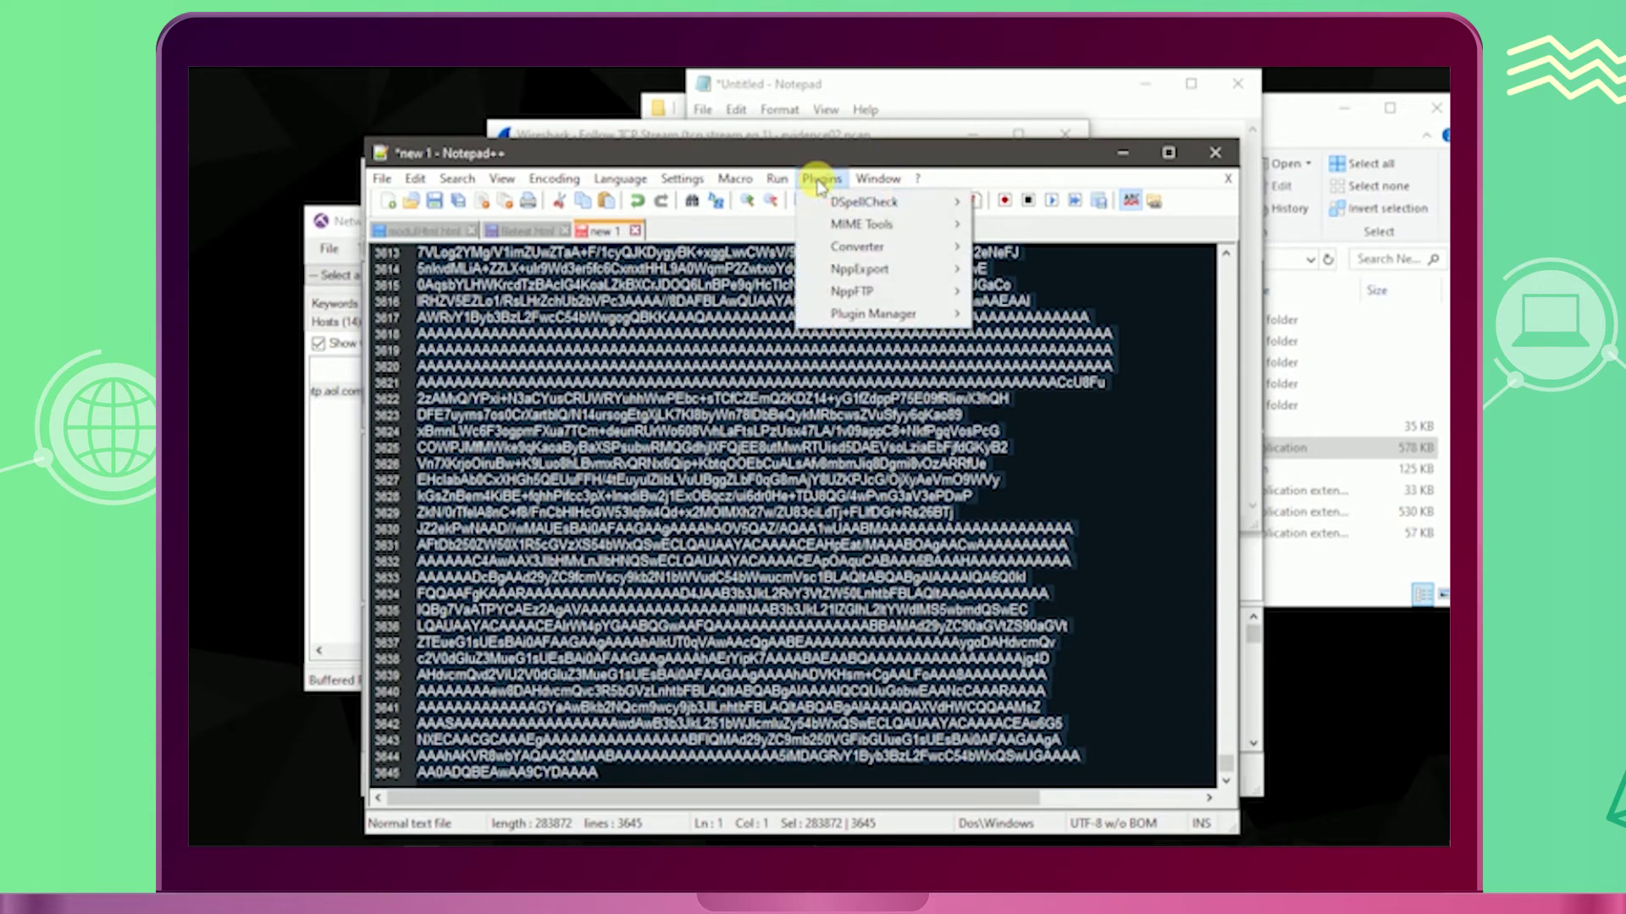
pyautogui.moveTo(847, 222)
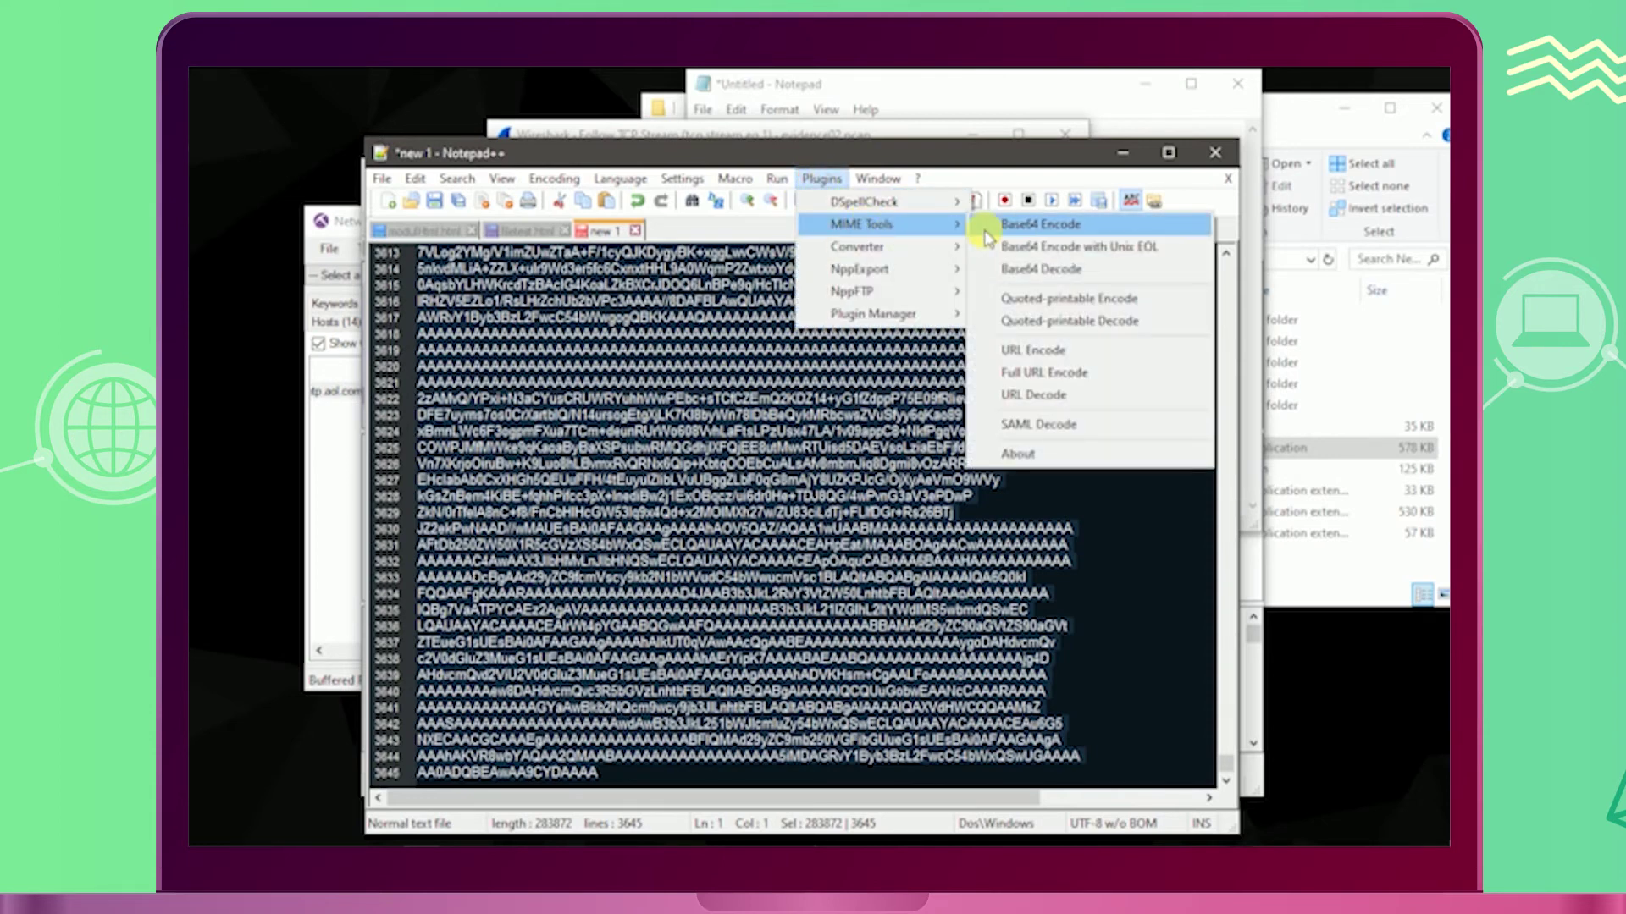
pyautogui.click(1033, 268)
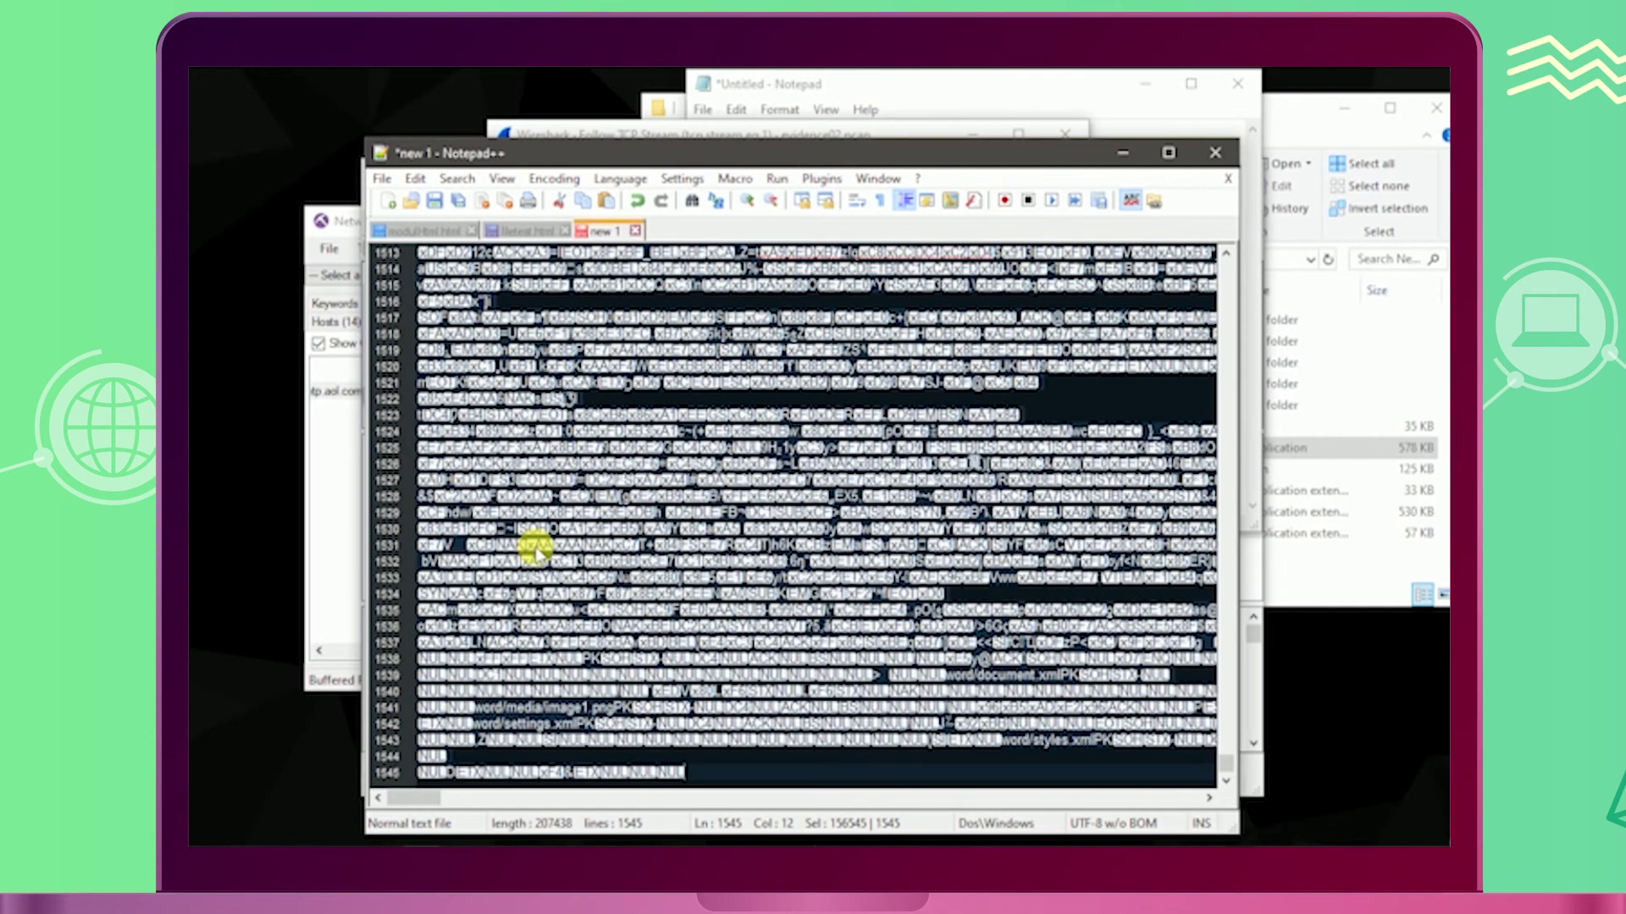
pyautogui.scroll(20, 537, 552)
pyautogui.moveTo(1227, 556); pyautogui.dragTo(1231, 271)
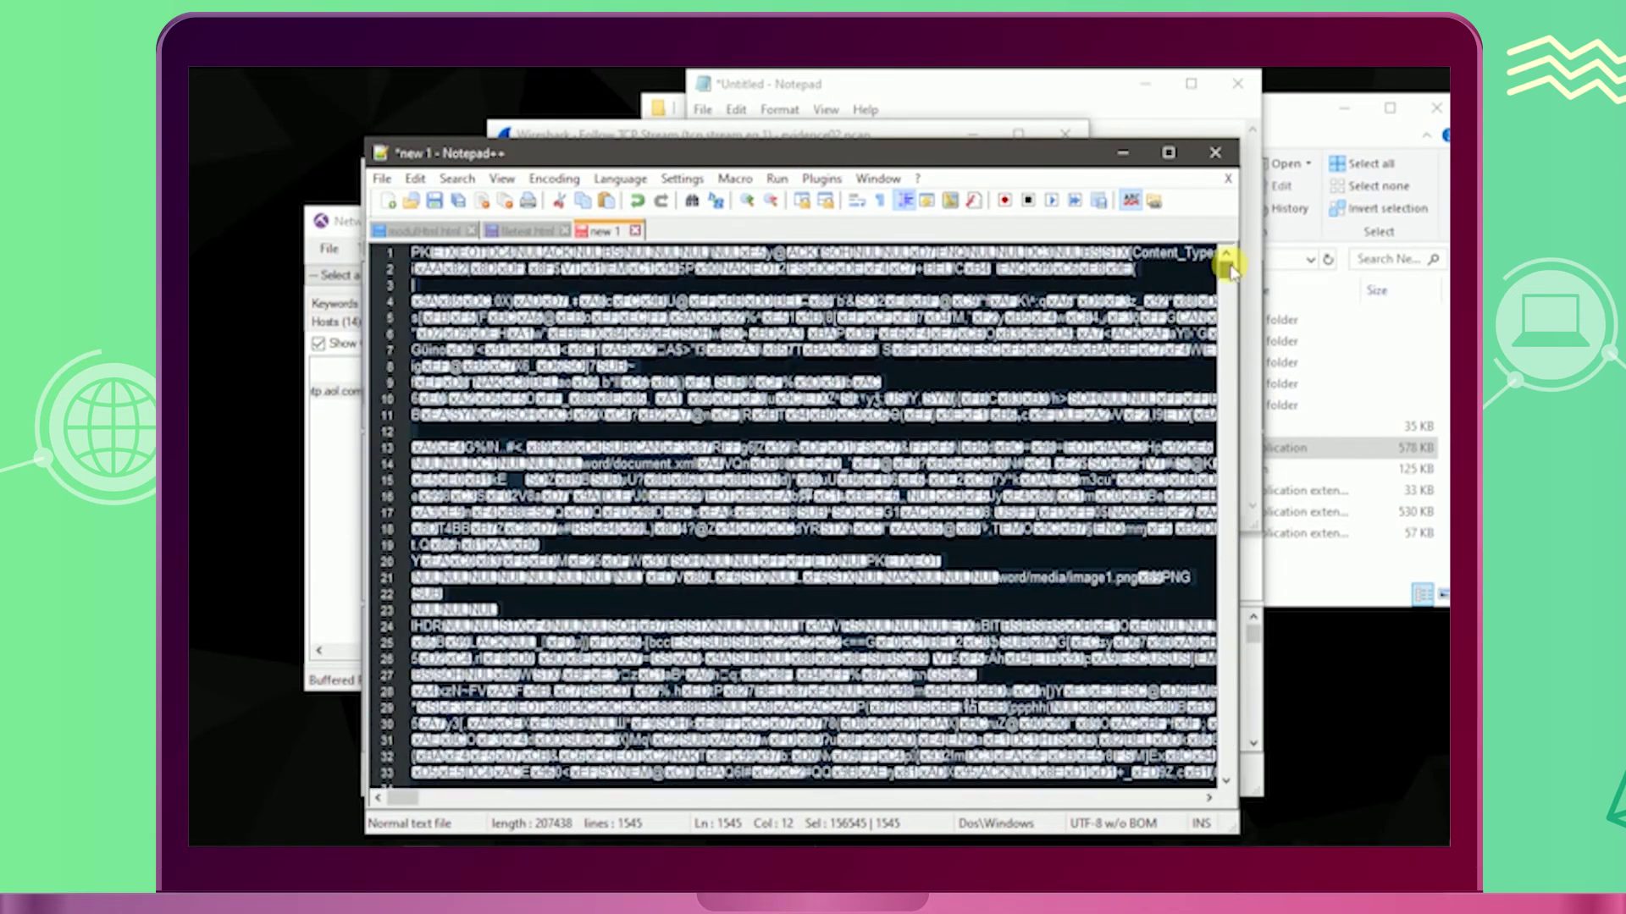
pyautogui.click(429, 285)
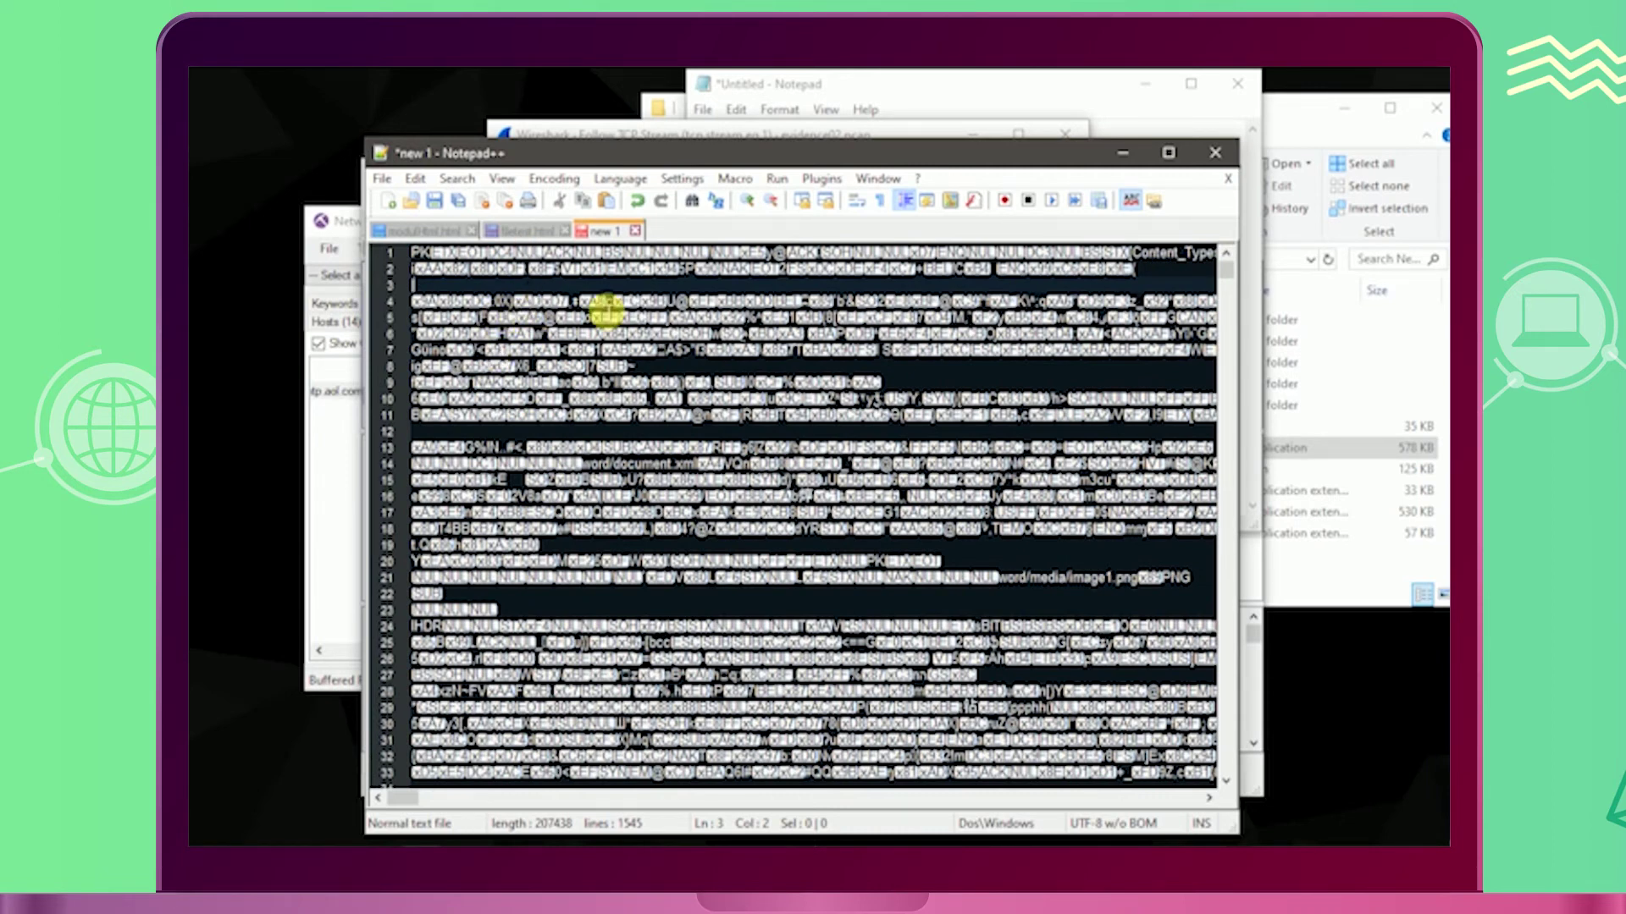
# Step: Save the decoded content as iniRahasia.docx on the YLife (E:) drive
pyautogui.hotkey('ctrl', 's')
pyautogui.write('iniRahasia.doc')
pyautogui.write('x')
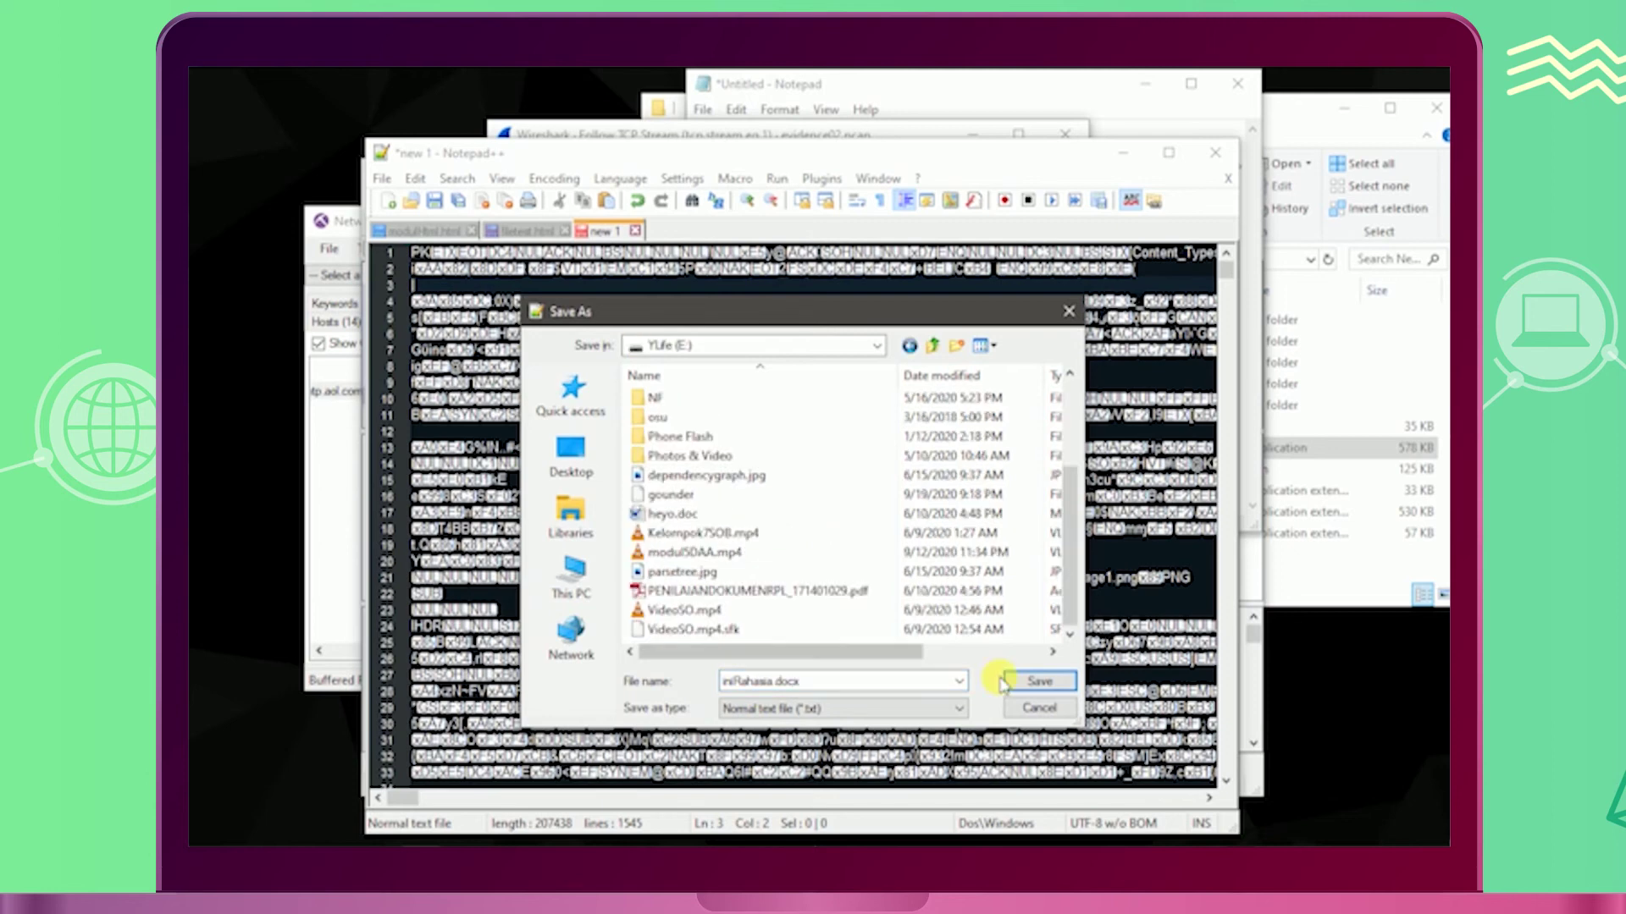
pyautogui.click(1025, 682)
pyautogui.click(1034, 684)
# Step: Switch to File Explorer and select iniRahasia.docx on the YLife (E:) drive
pyautogui.click(1282, 107)
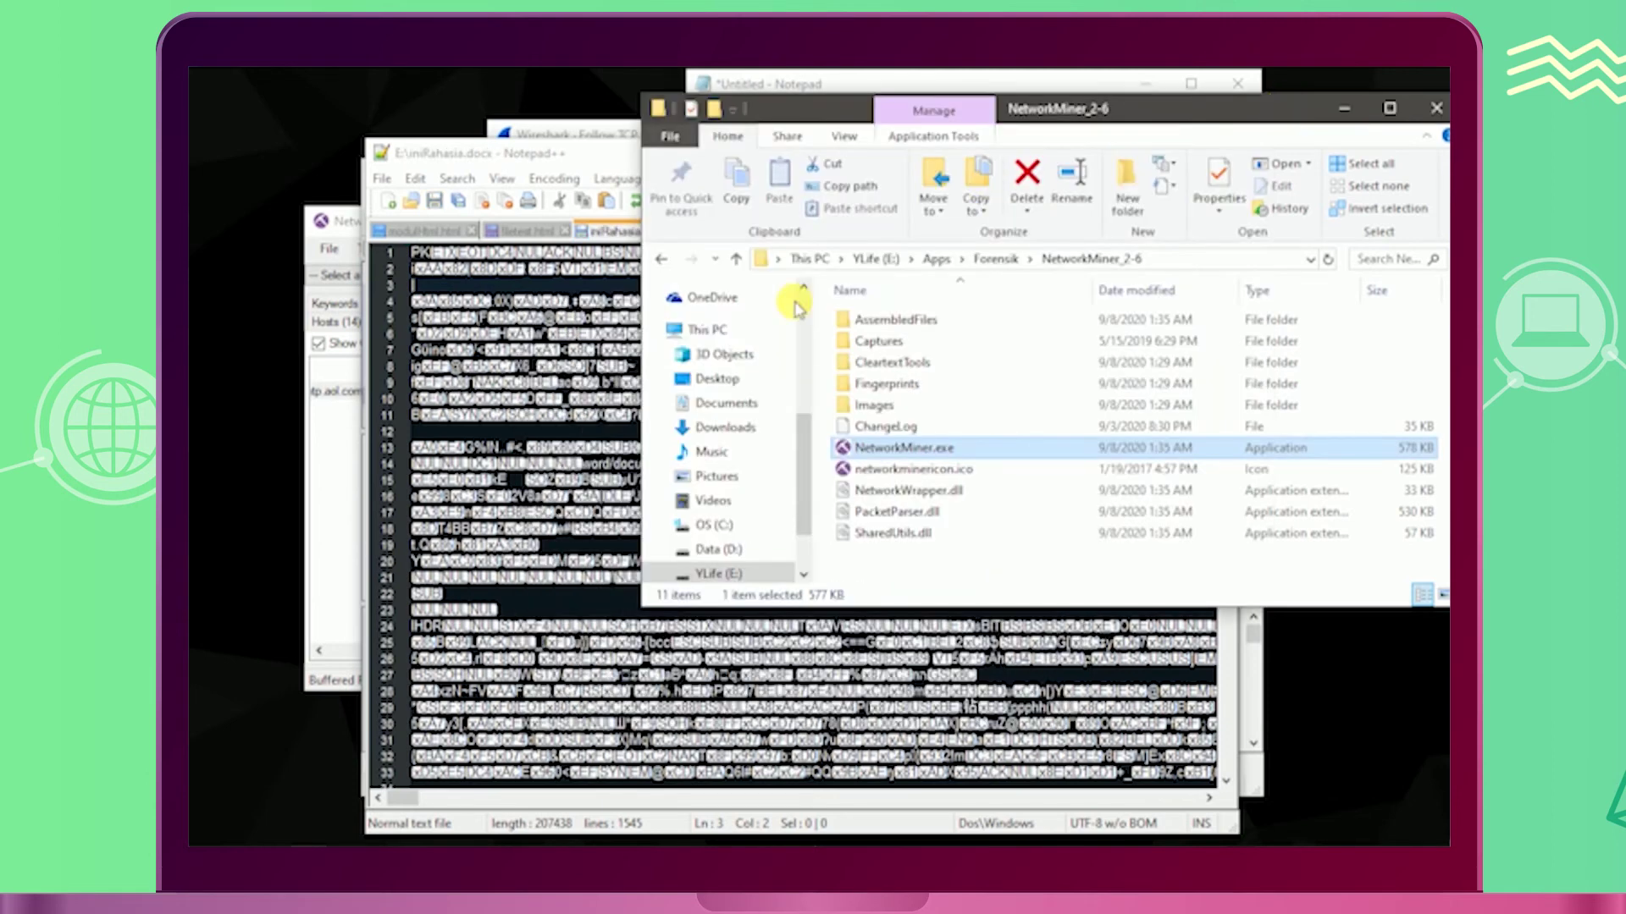
pyautogui.scroll(-1, 811, 478)
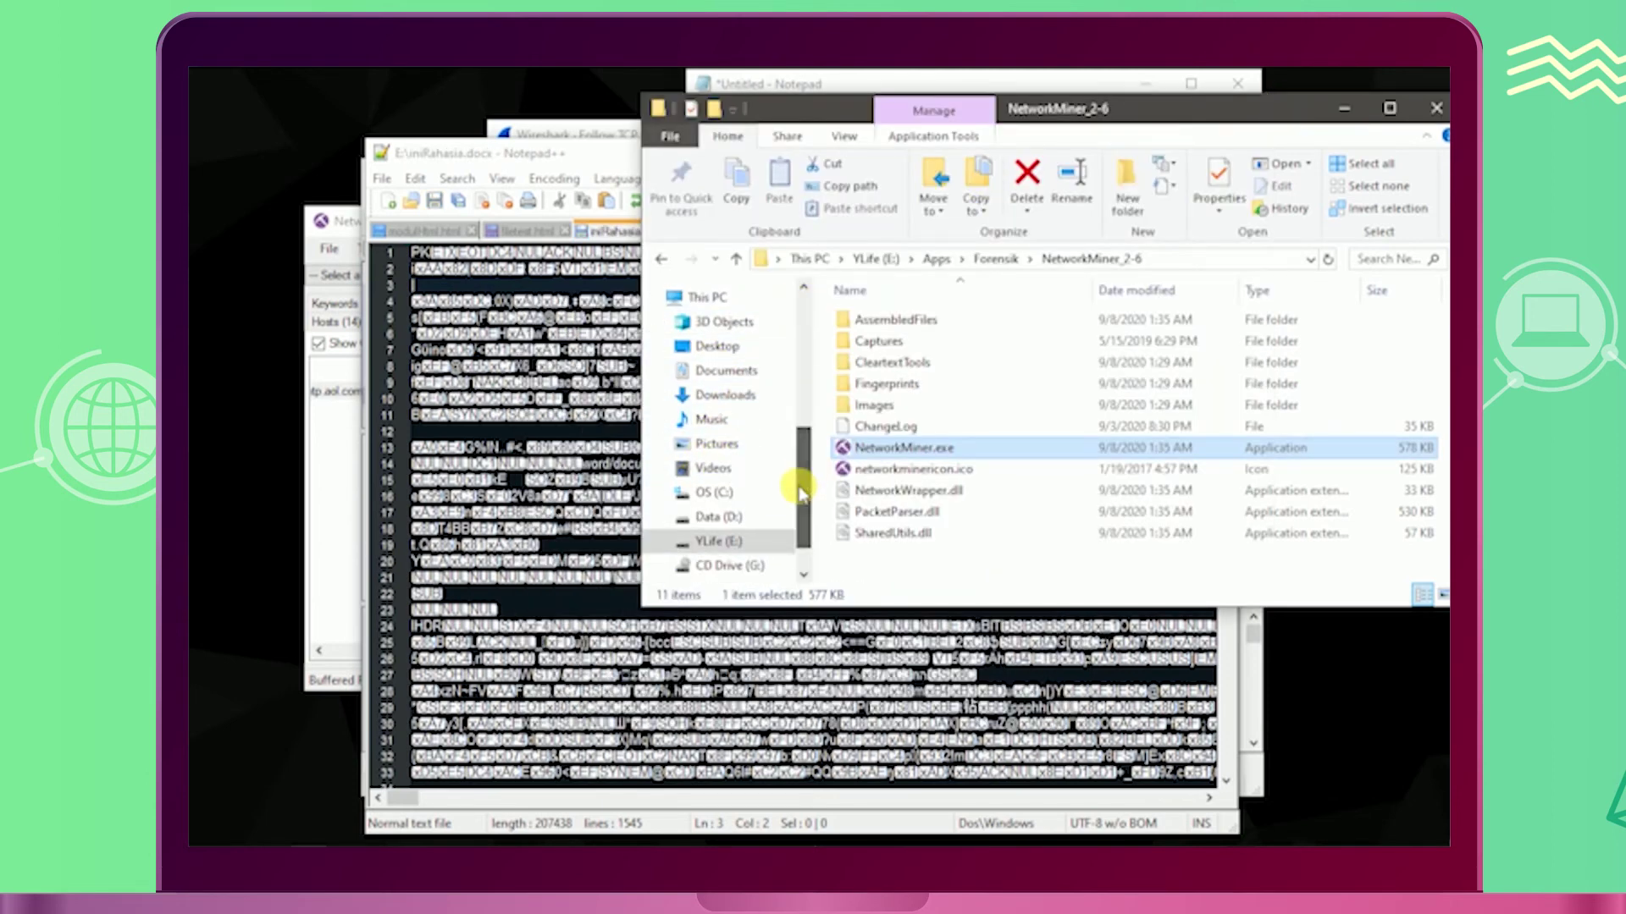
pyautogui.click(727, 542)
pyautogui.scroll(-5, 1016, 474)
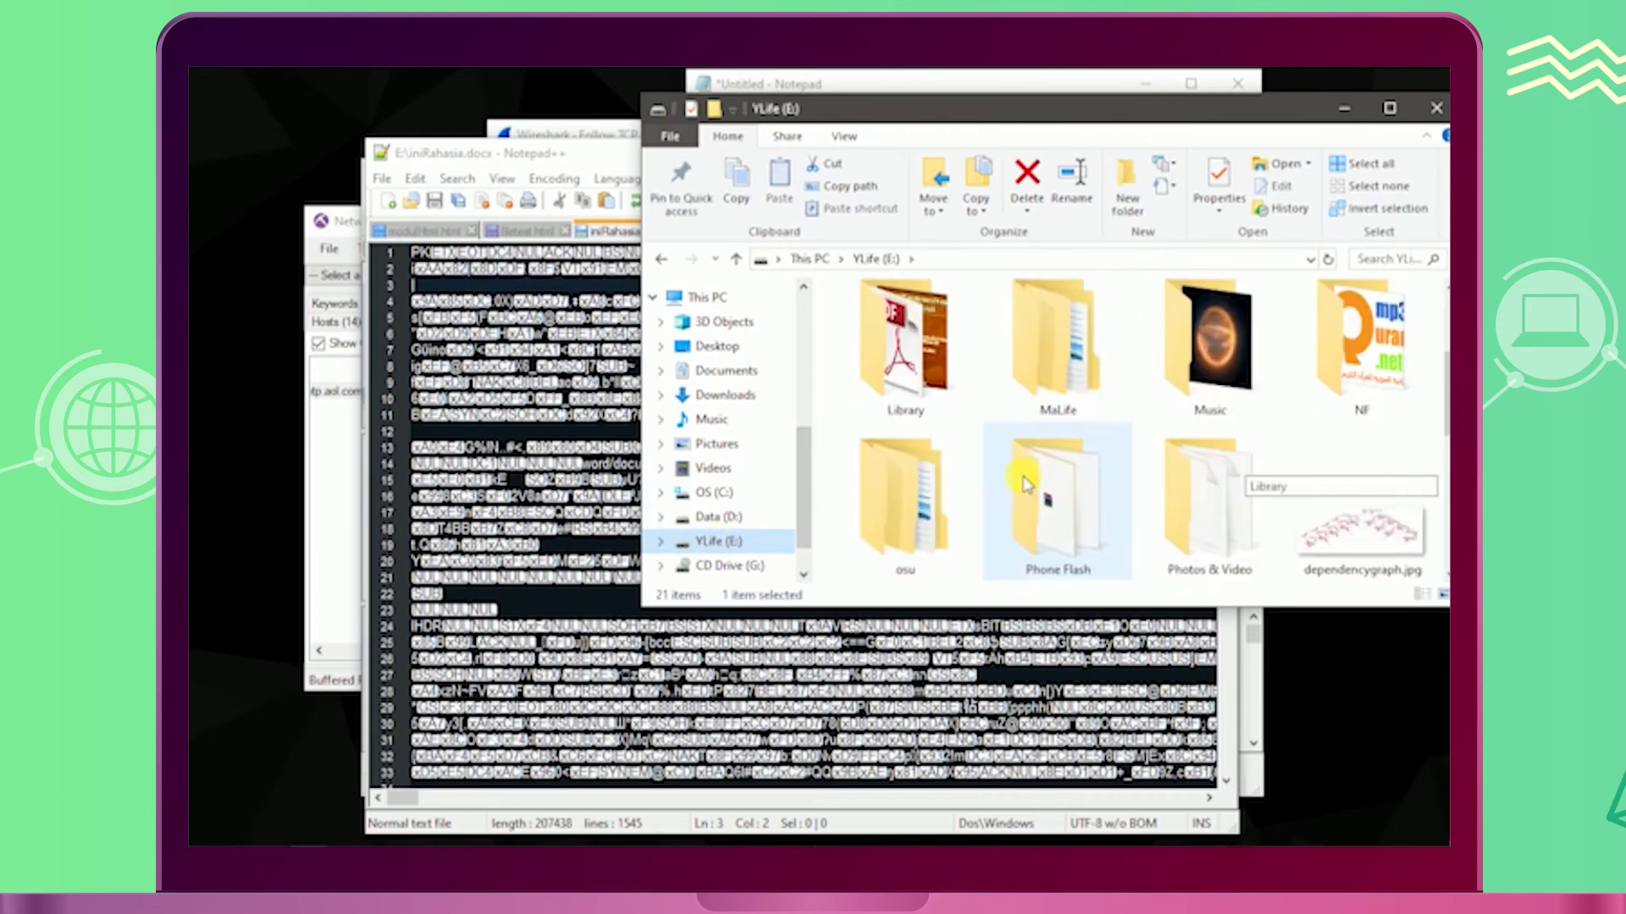
pyautogui.click(1217, 489)
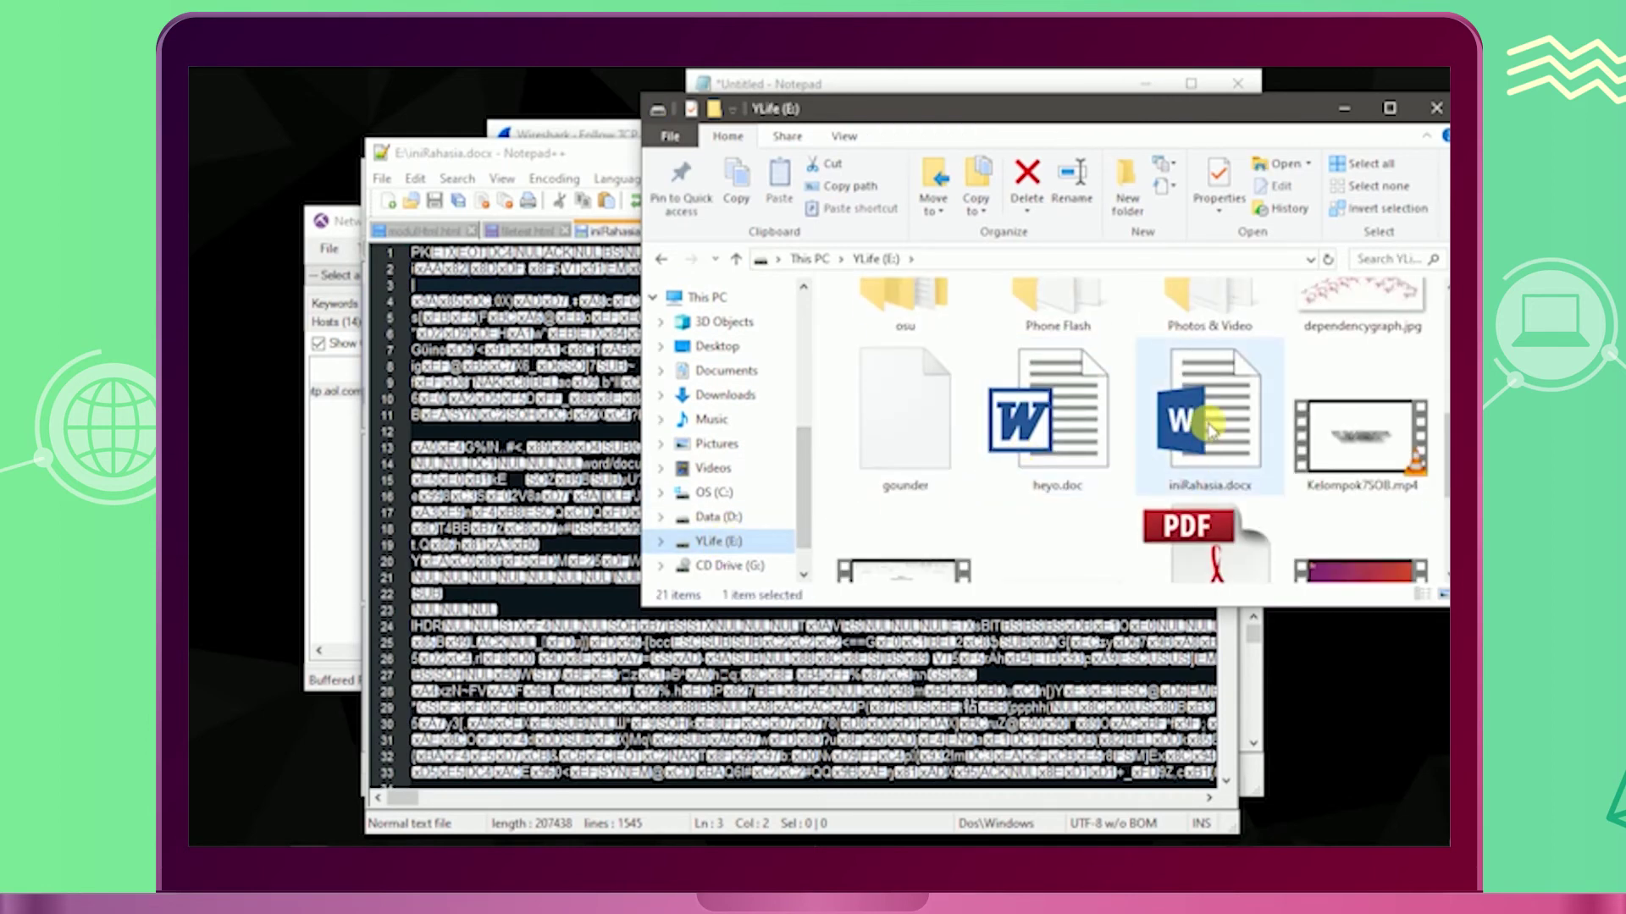
pyautogui.click(1202, 449)
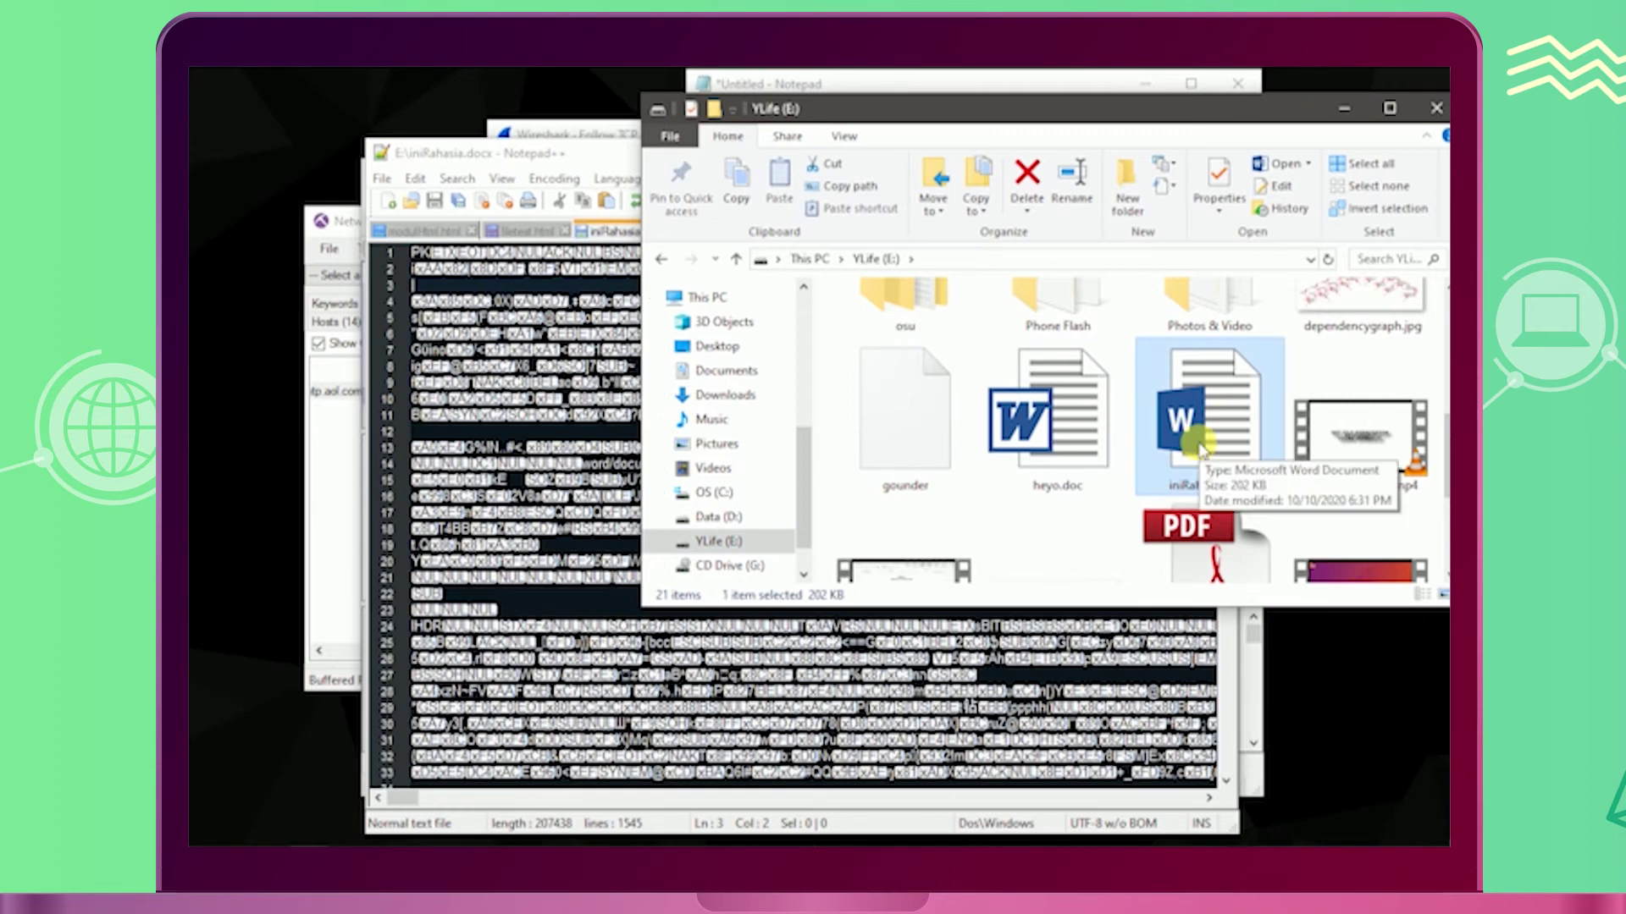
# Step: Display the checksums in the properties of iniRahasia.docx and copy its MD5 line
pyautogui.rightClick(1204, 447)
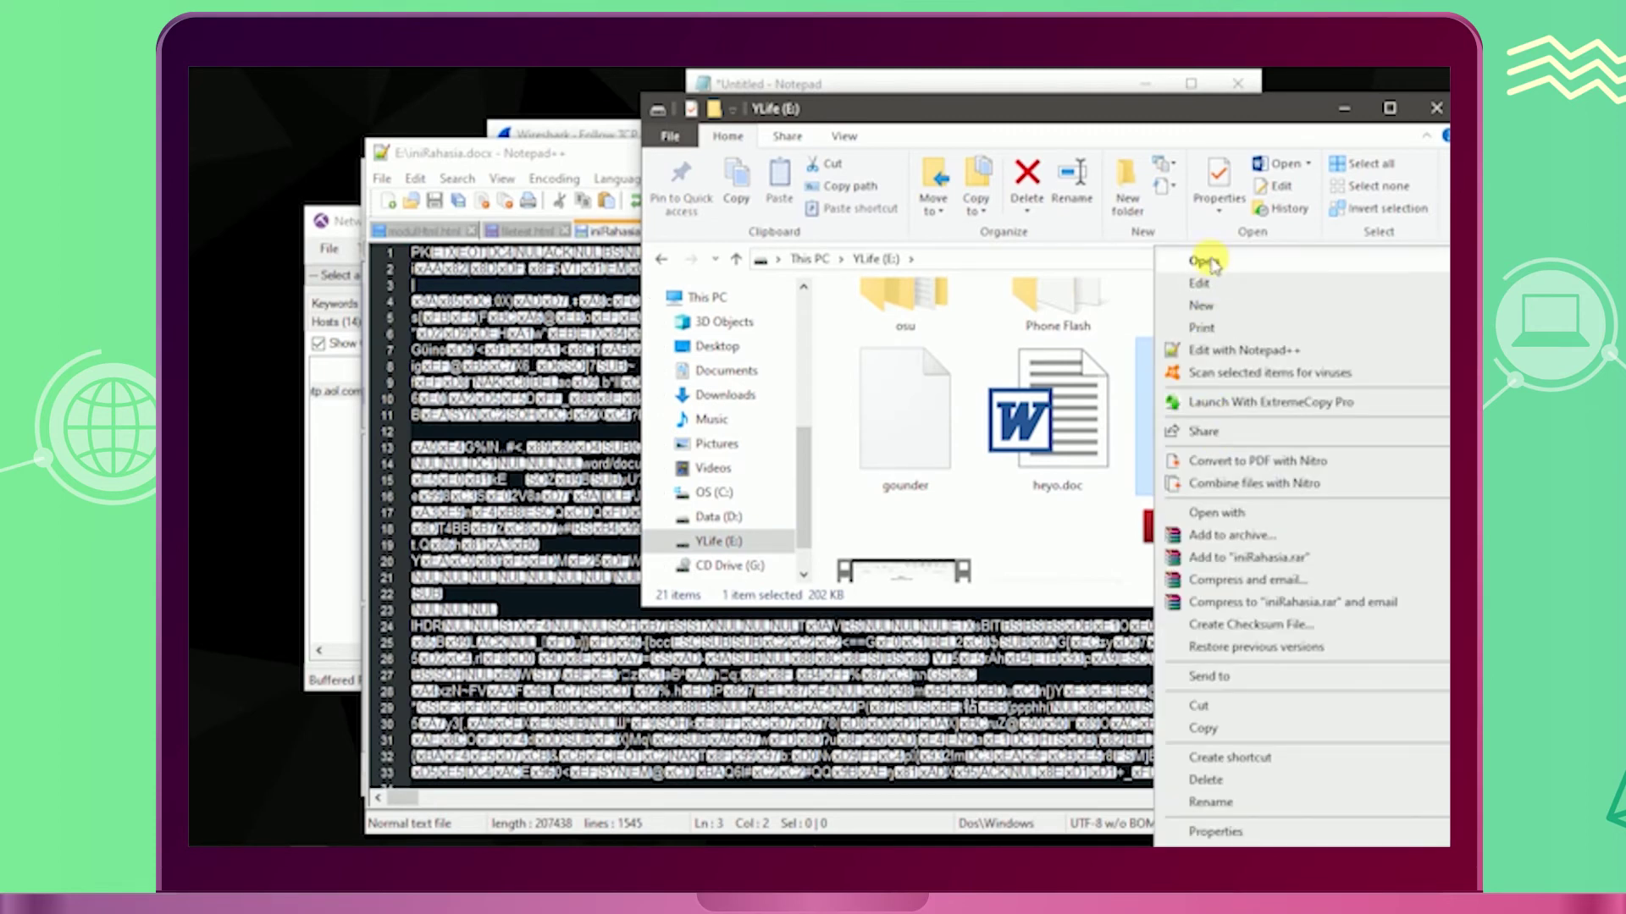
pyautogui.click(1209, 832)
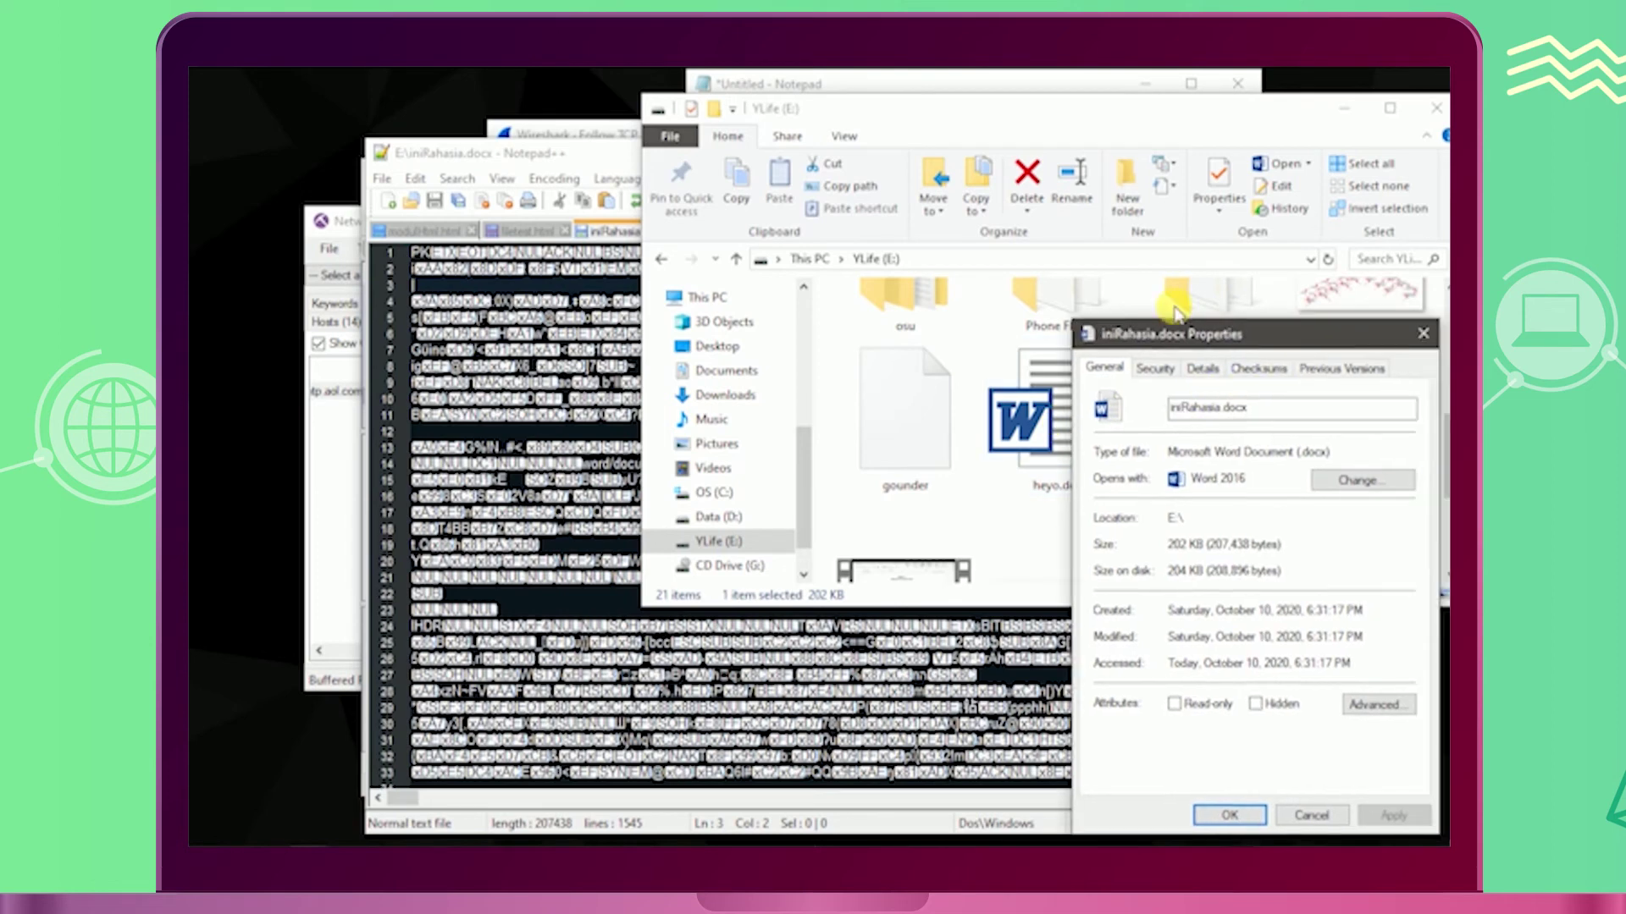
pyautogui.moveTo(1342, 338); pyautogui.dragTo(956, 197)
pyautogui.click(913, 230)
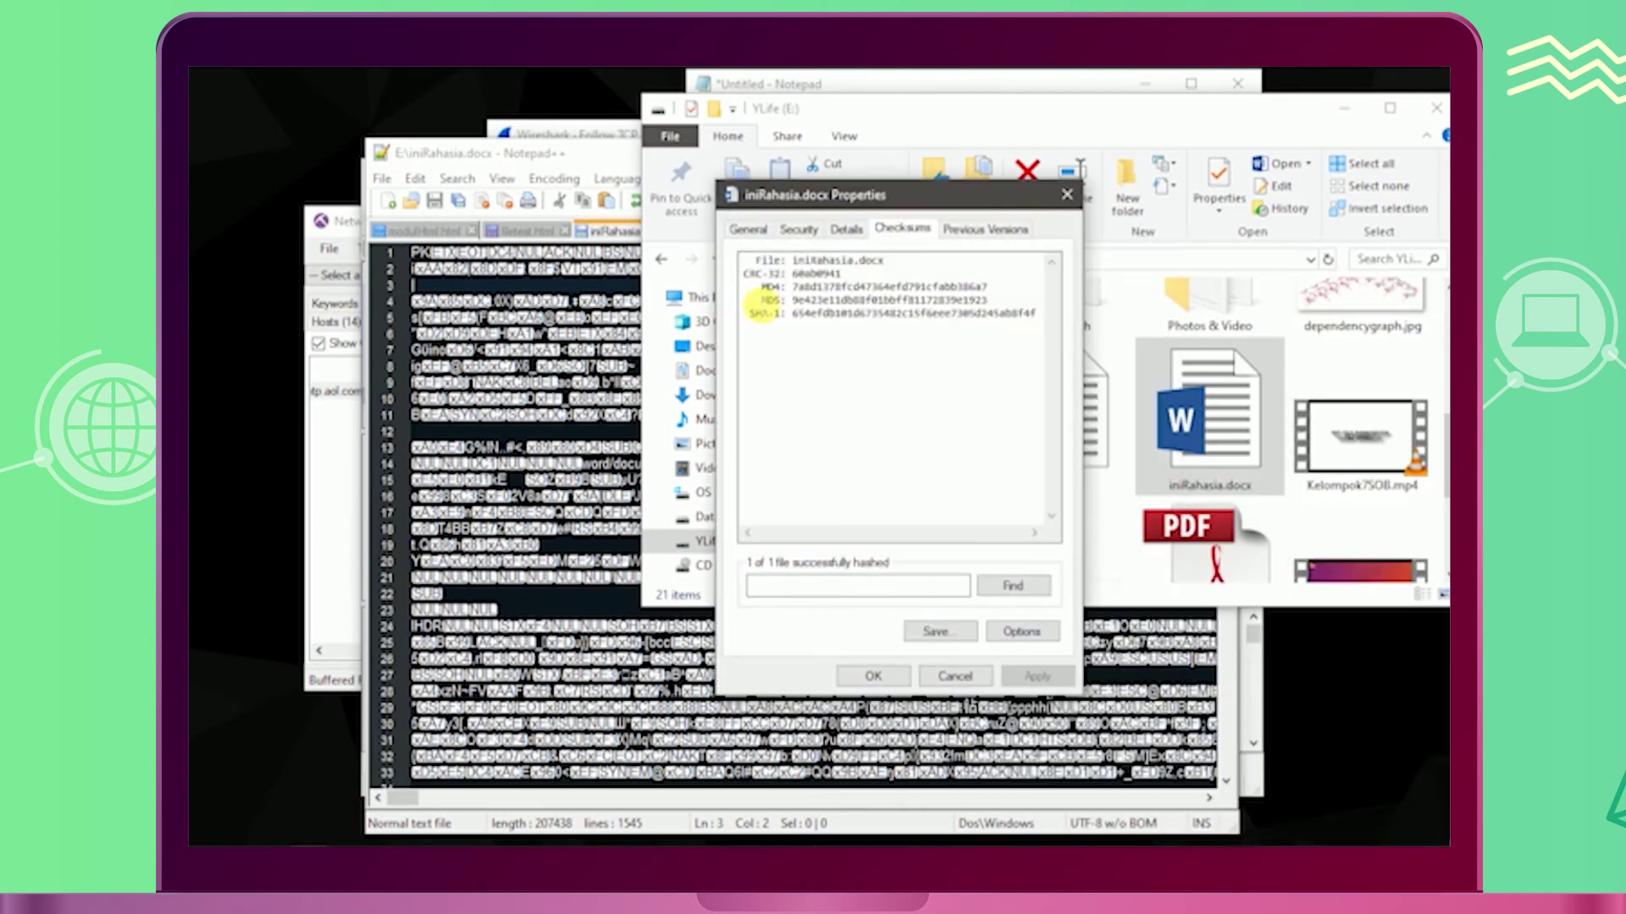
pyautogui.moveTo(791, 300); pyautogui.dragTo(982, 318)
pyautogui.moveTo(754, 309); pyautogui.dragTo(1004, 315)
pyautogui.hotkey('ctrl', 'c')
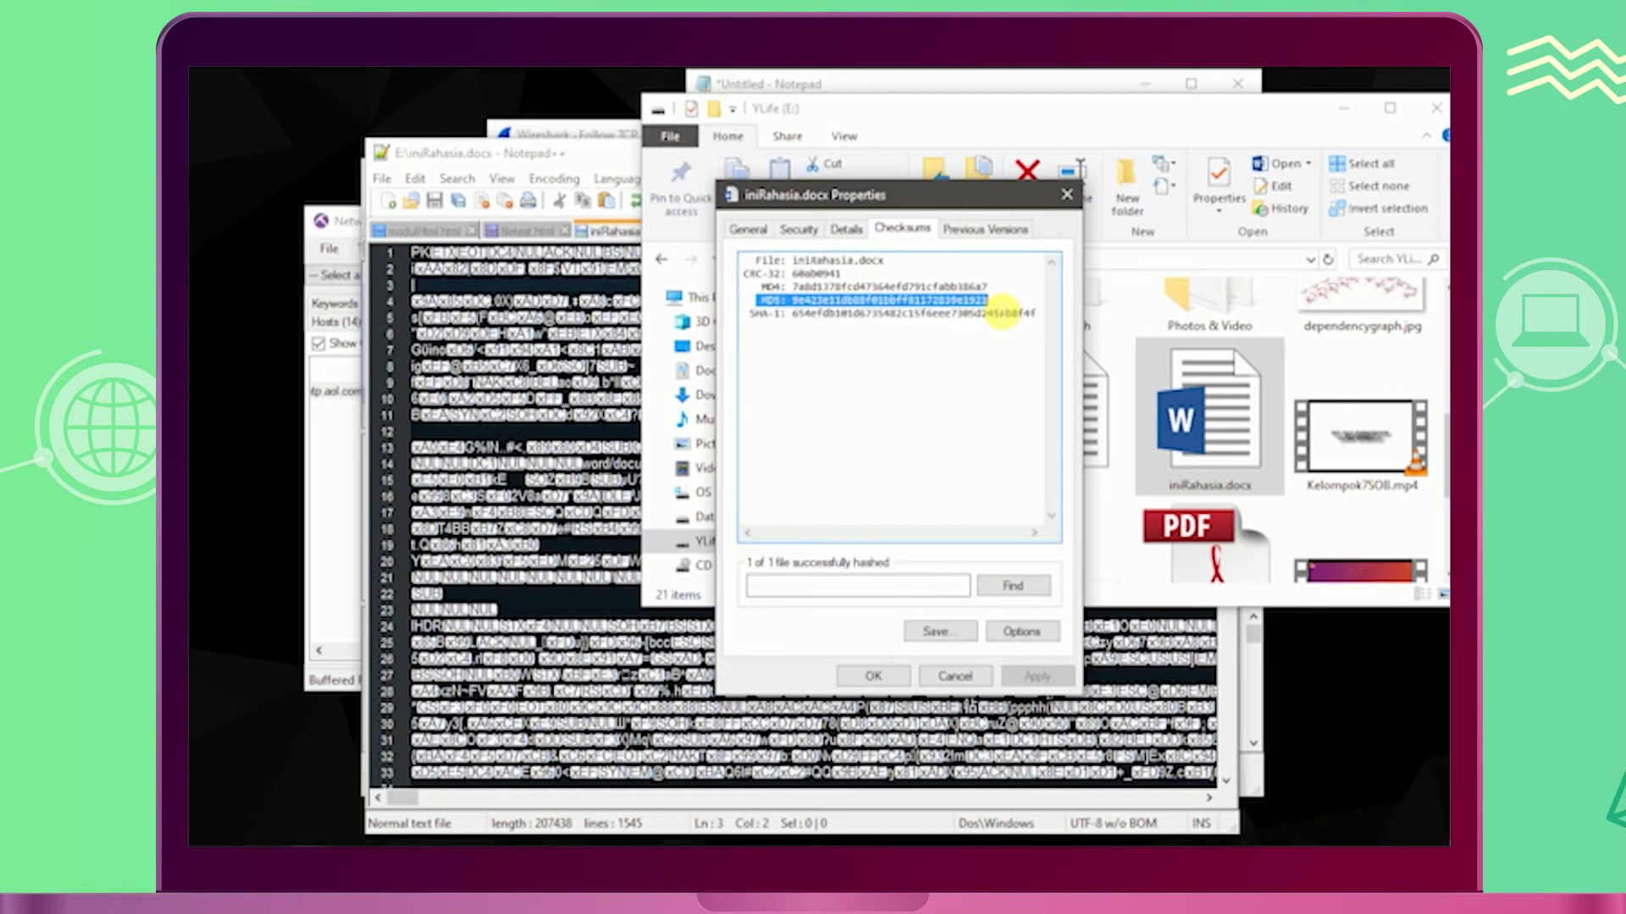
# Step: Switch to Notepad, paste the copied MD5 line as the answer to question 6, and close the iniRahasia.docx properties
pyautogui.click(889, 83)
pyautogui.click(756, 405)
pyautogui.hotkey('ctrl', 'v')
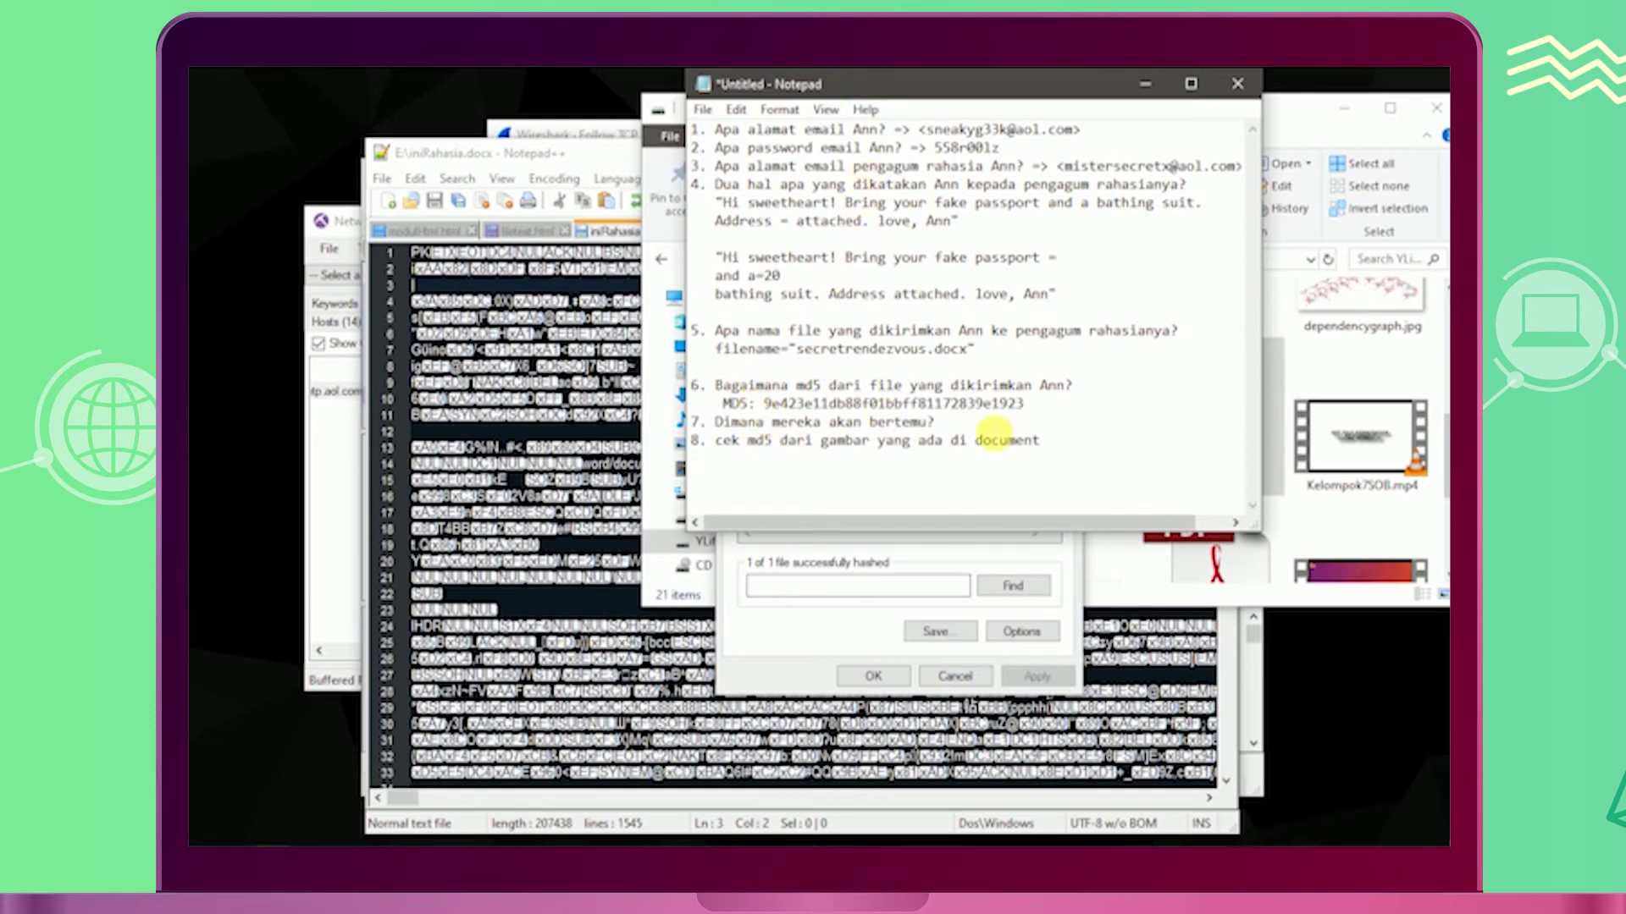
pyautogui.click(801, 627)
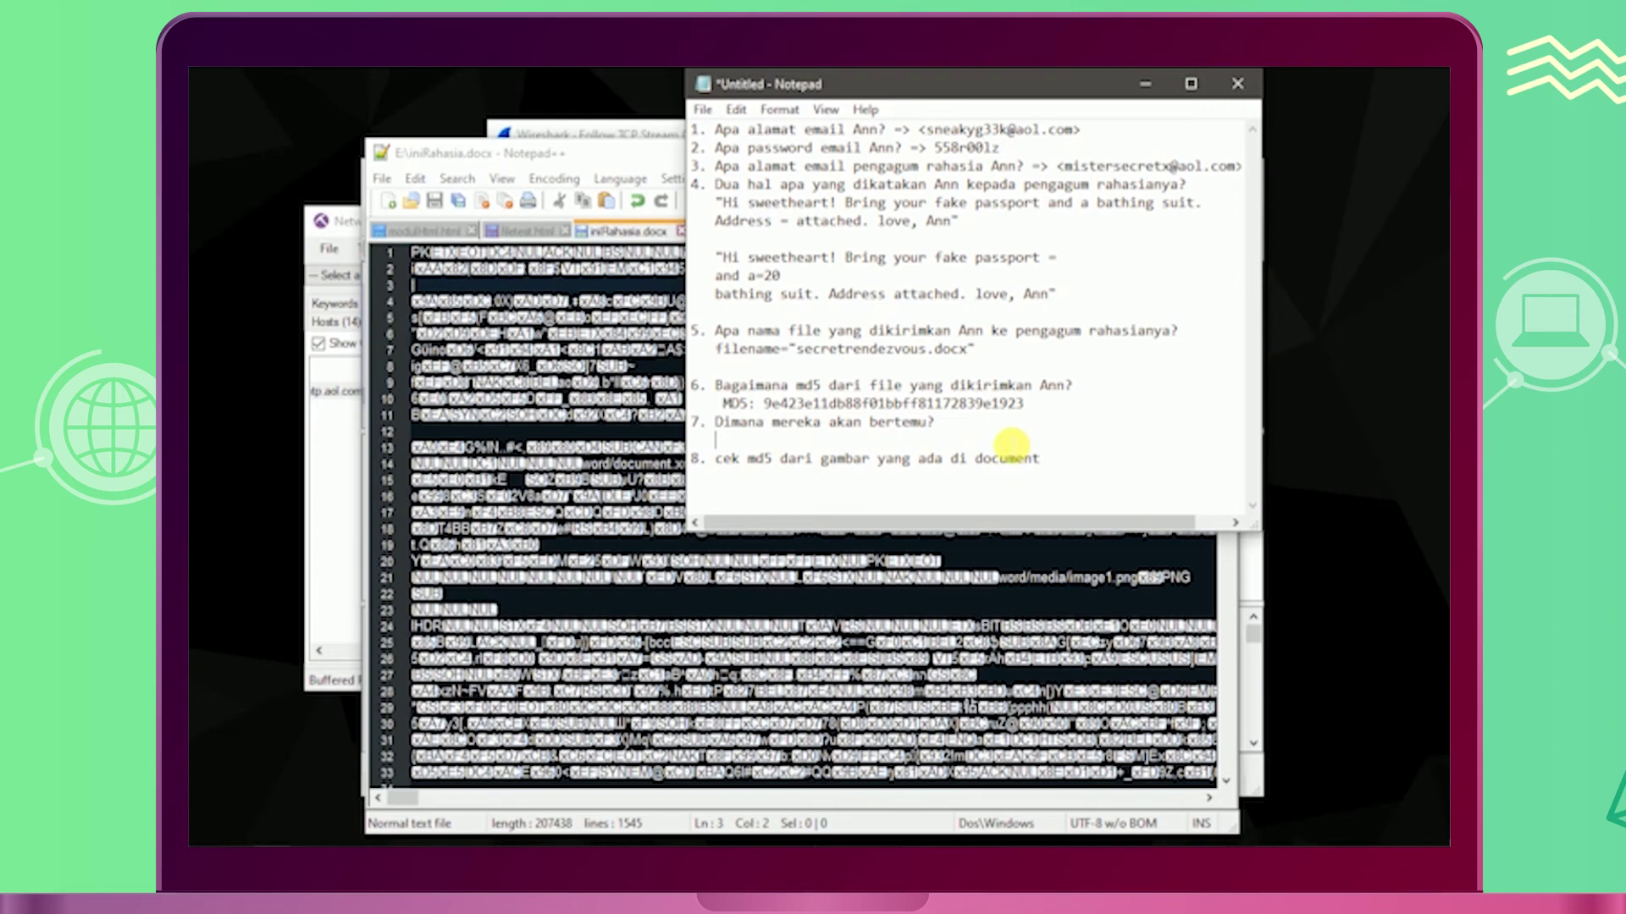
# Step: Open iniRahasia.docx from the YLife (E:) drive in Word
pyautogui.press('super+e')
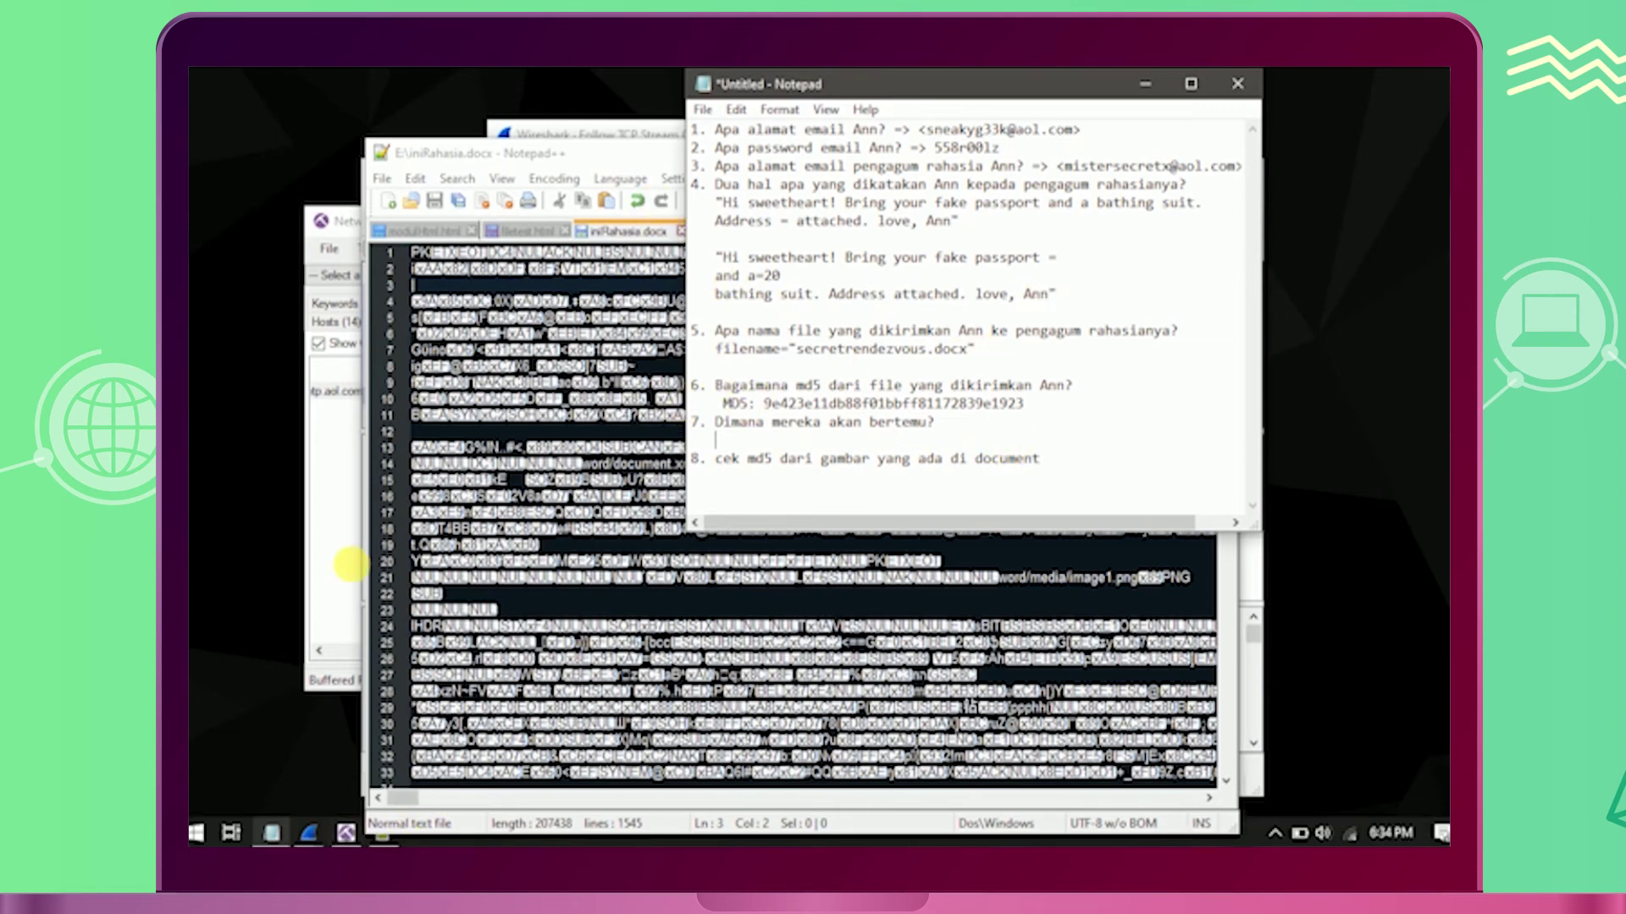
pyautogui.scroll(-5, 808, 405)
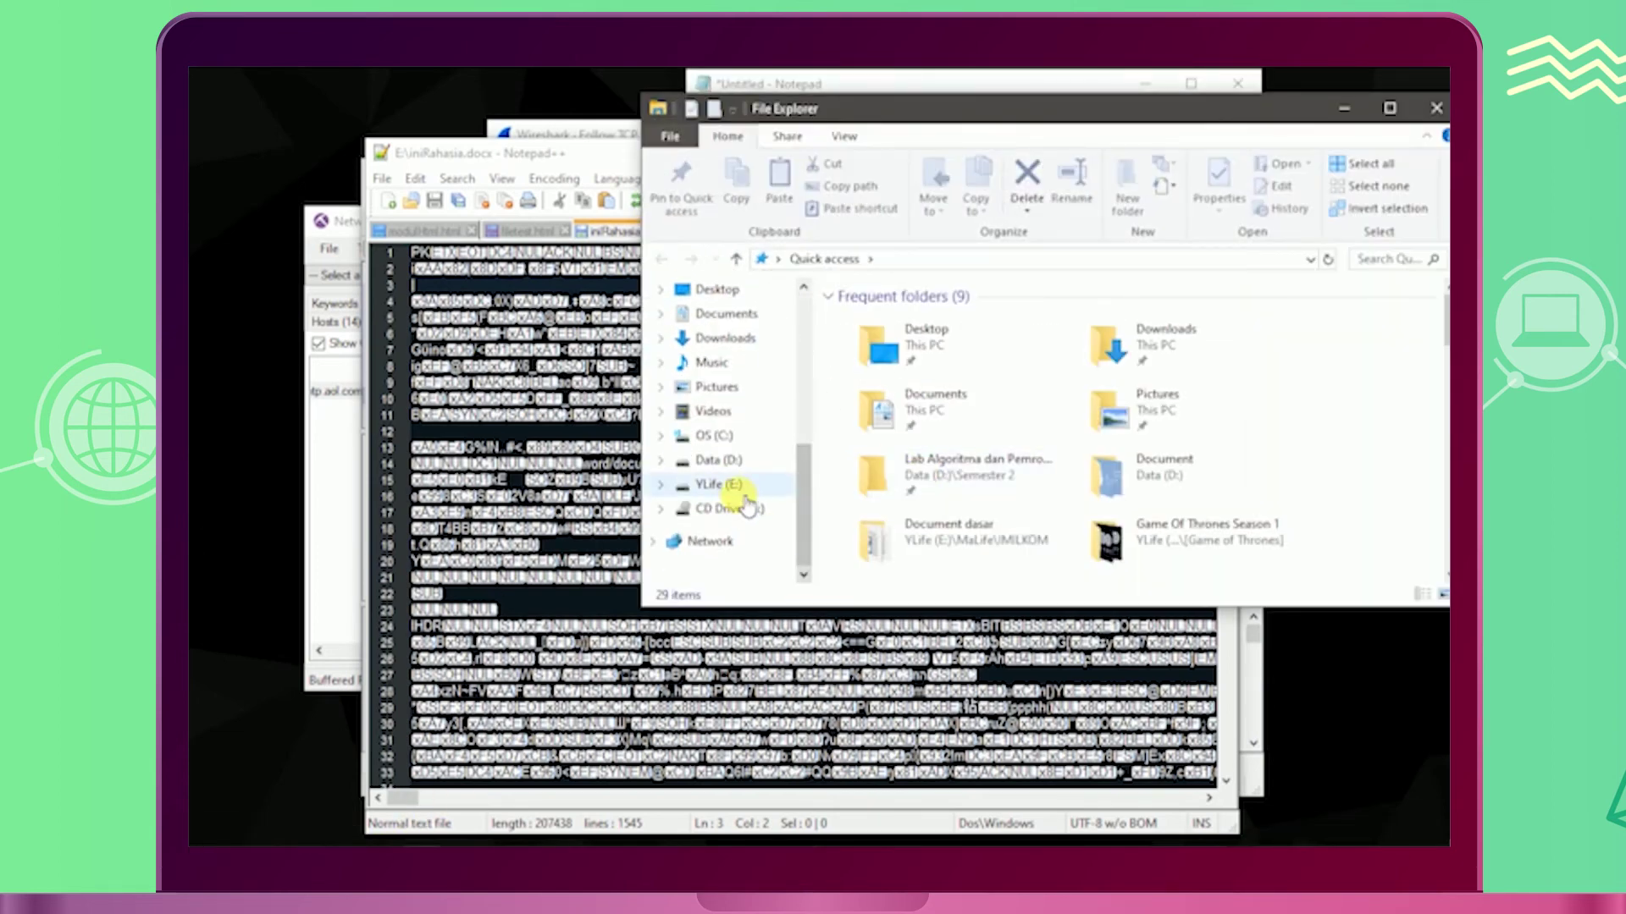
pyautogui.click(737, 497)
pyautogui.scroll(-5, 1092, 435)
pyautogui.click(1225, 423)
pyautogui.doubleClick(1225, 423)
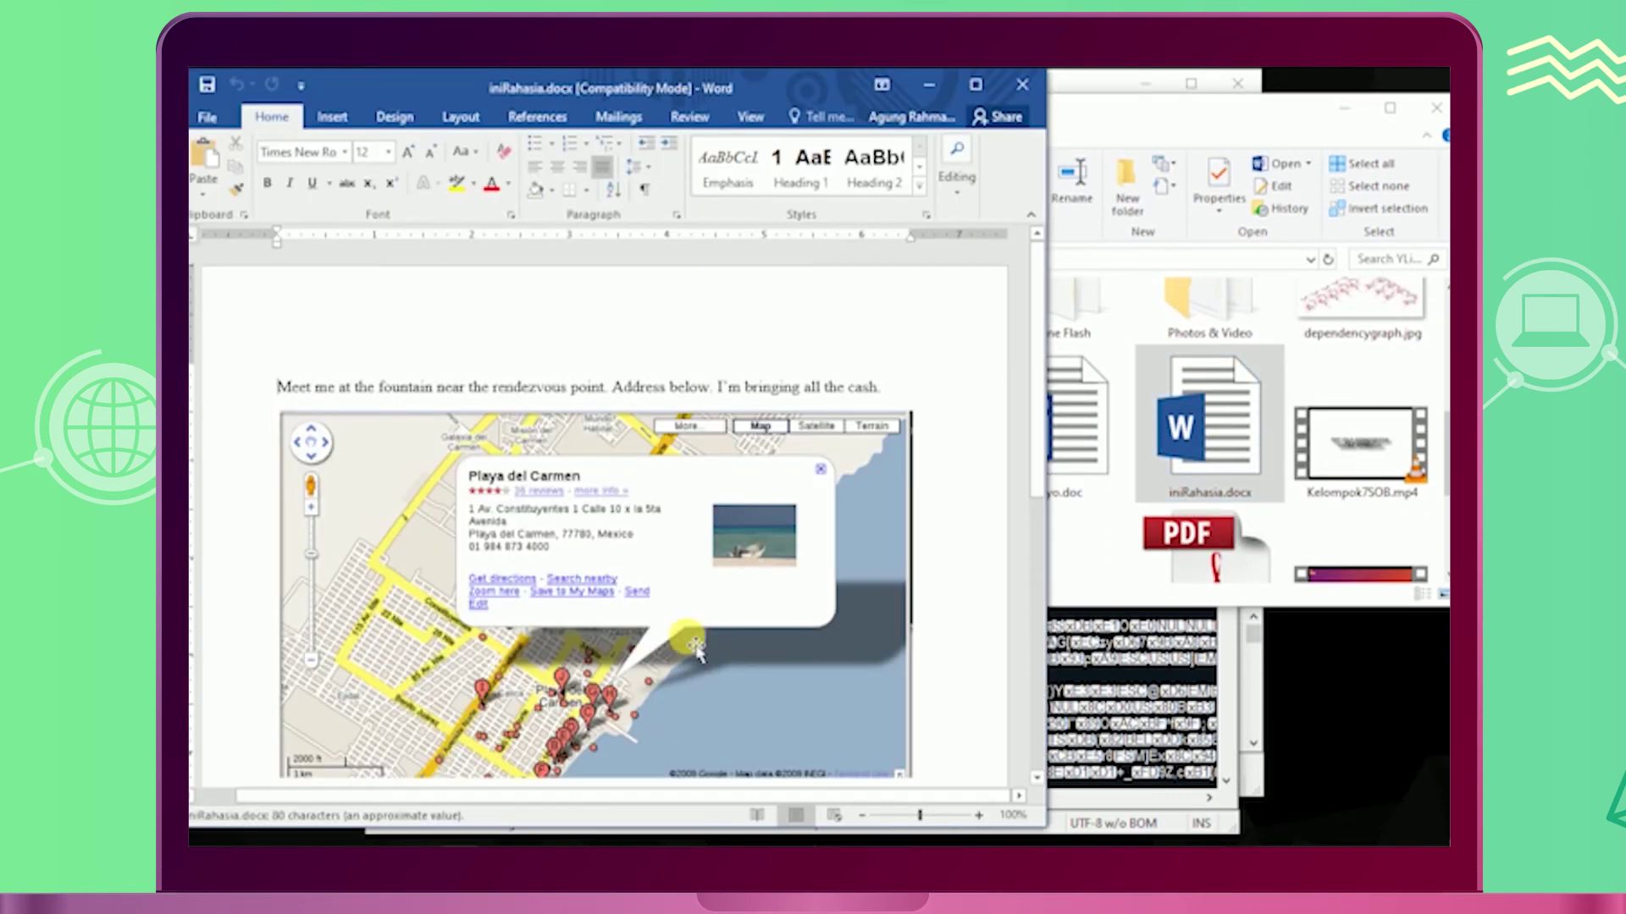
# Step: Examine the message and map in iniRahasia.docx for the meeting place and switch to the Notepad answers
pyautogui.click(645, 584)
pyautogui.scroll(-3, 647, 586)
pyautogui.scroll(2, 650, 588)
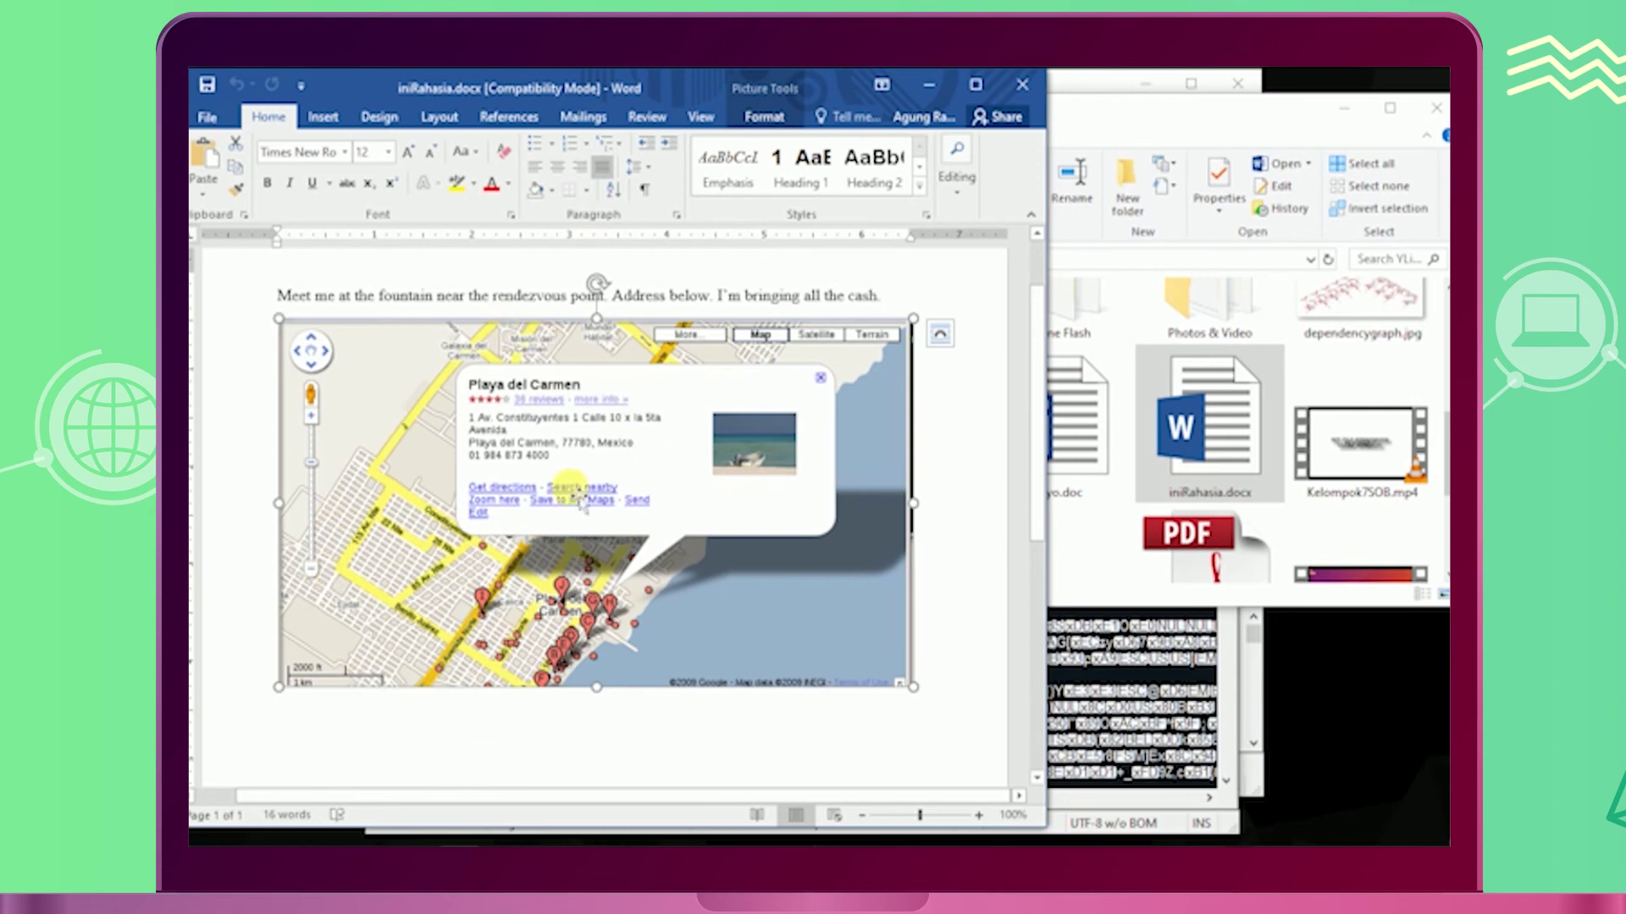
pyautogui.moveTo(678, 80); pyautogui.dragTo(736, 240)
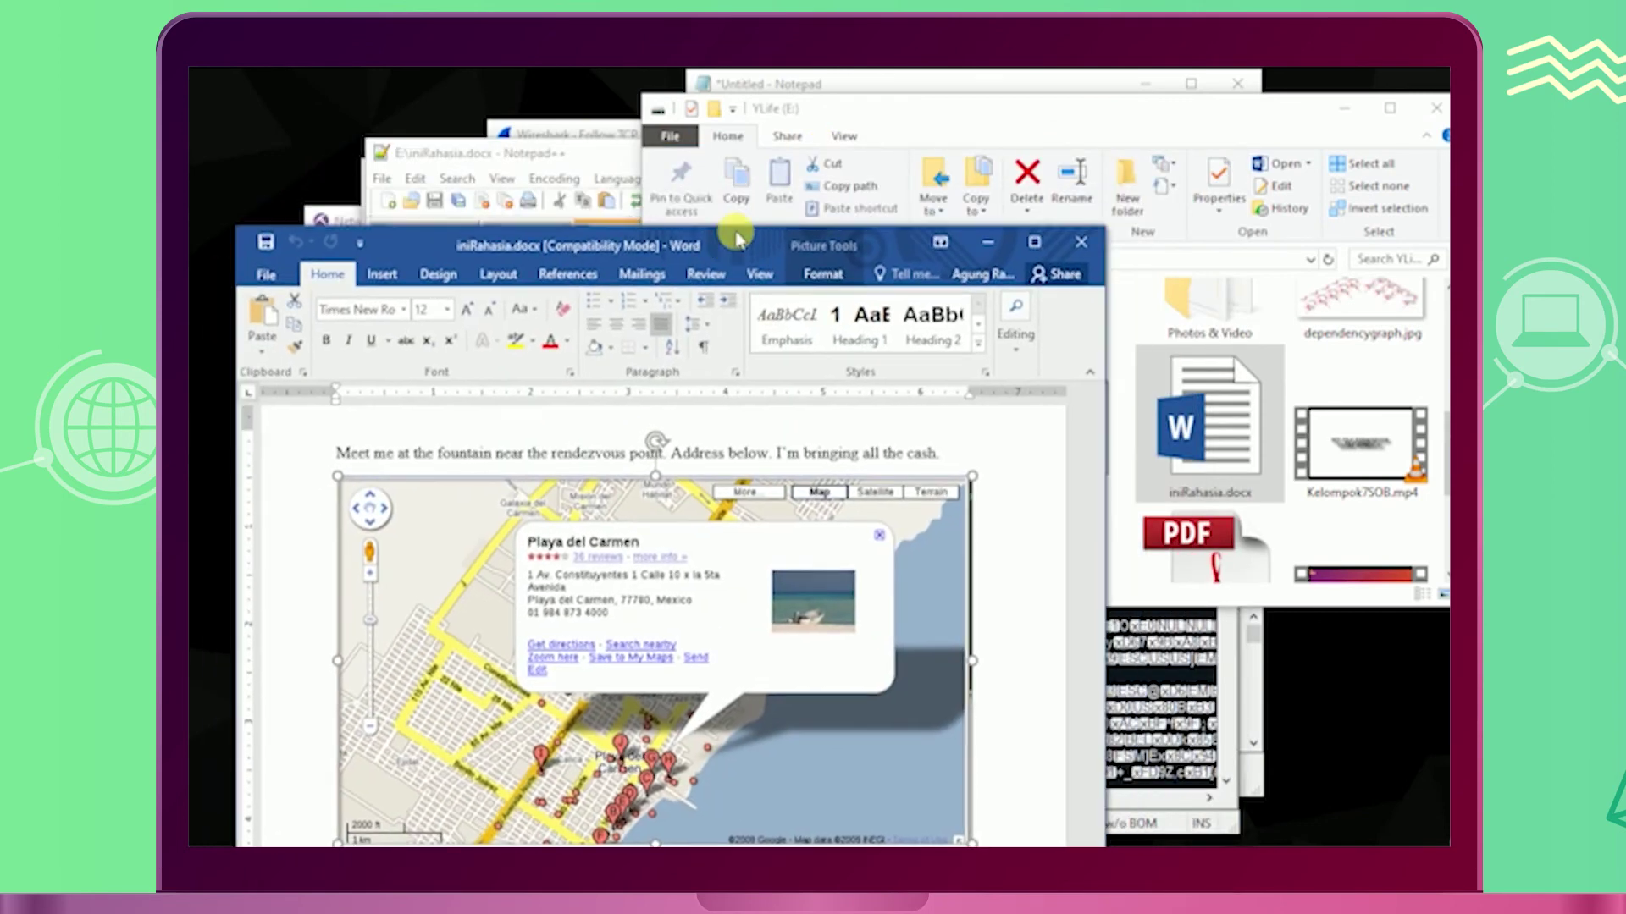
pyautogui.click(821, 87)
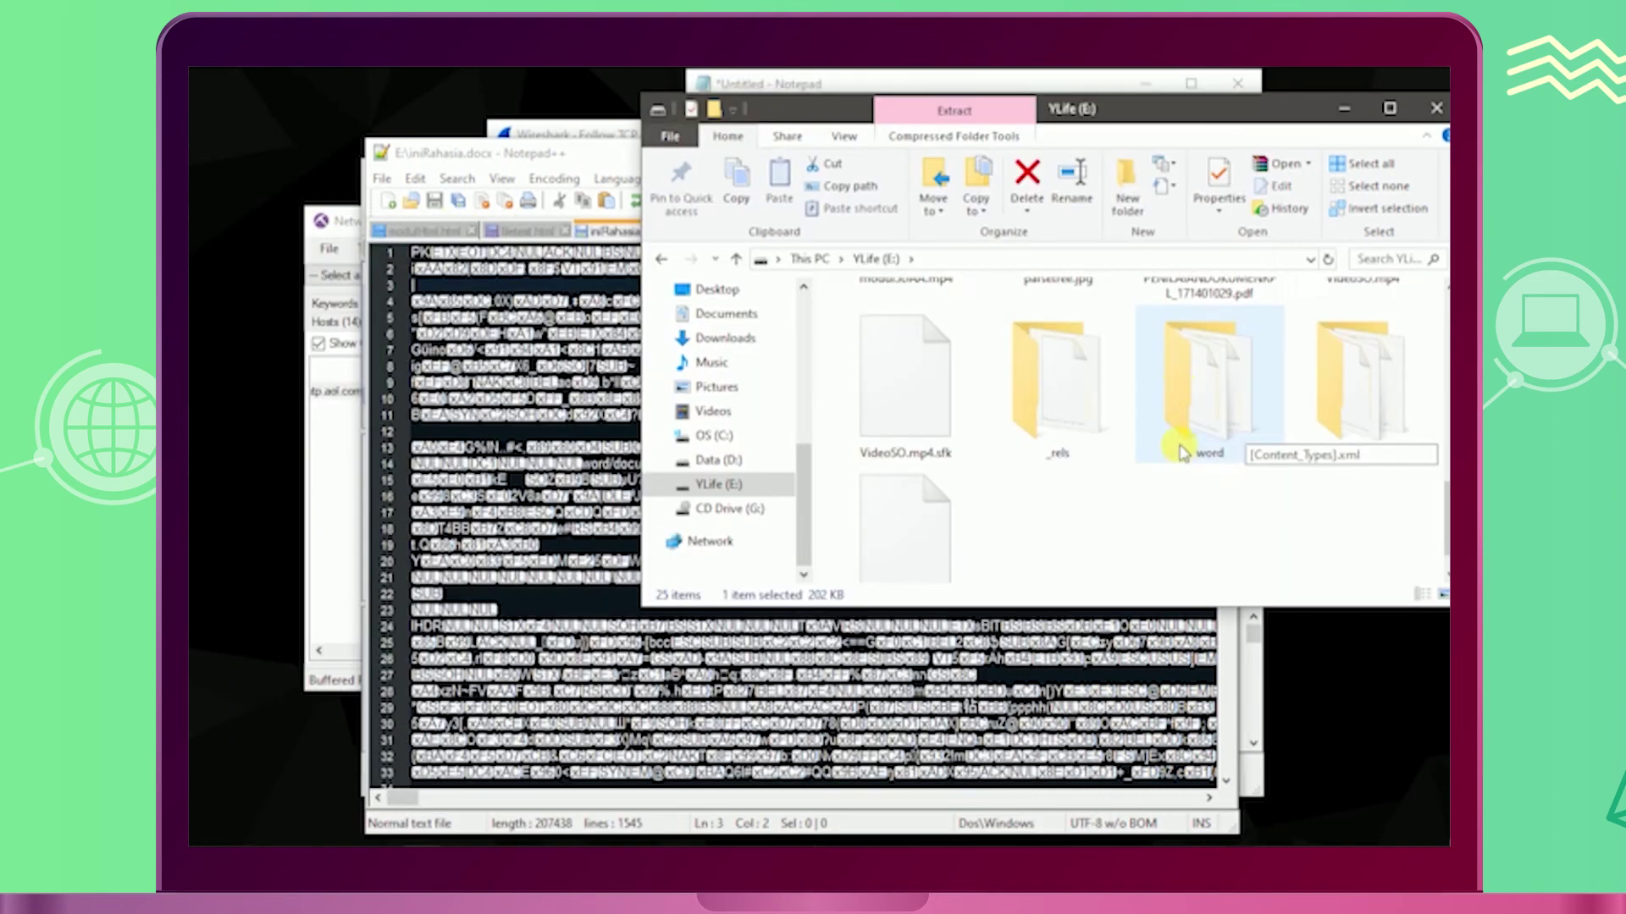
# Step: Create a new folder named forensikini on the YLife (E:) drive
pyautogui.scroll(3, 1183, 449)
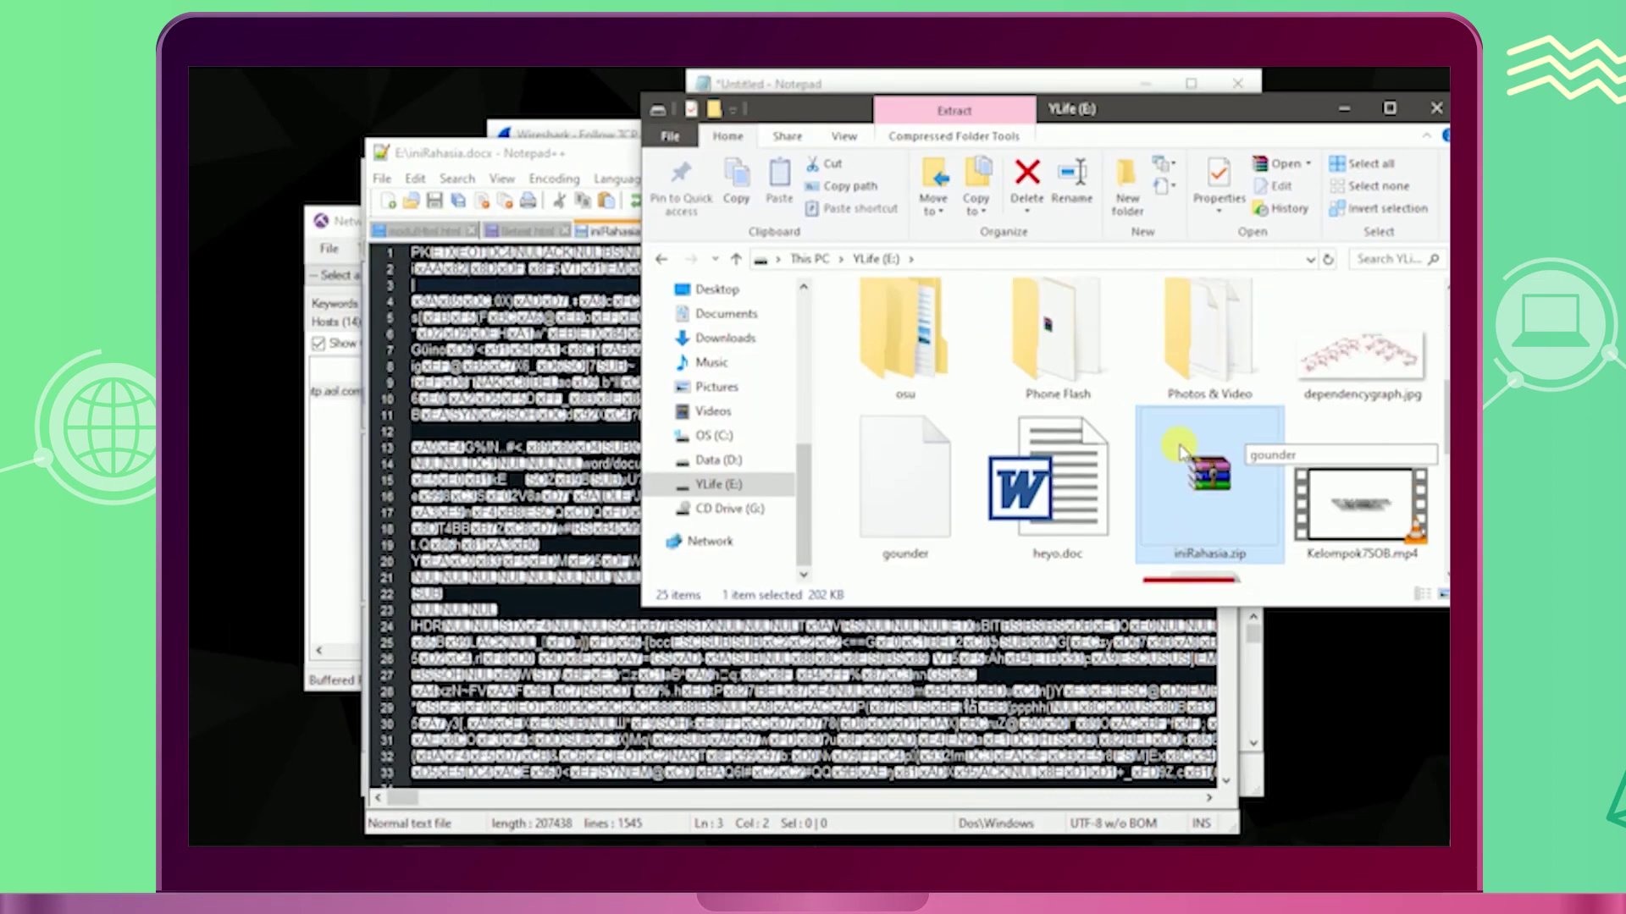
pyautogui.scroll(-2, 1183, 453)
pyautogui.scroll(4, 1202, 431)
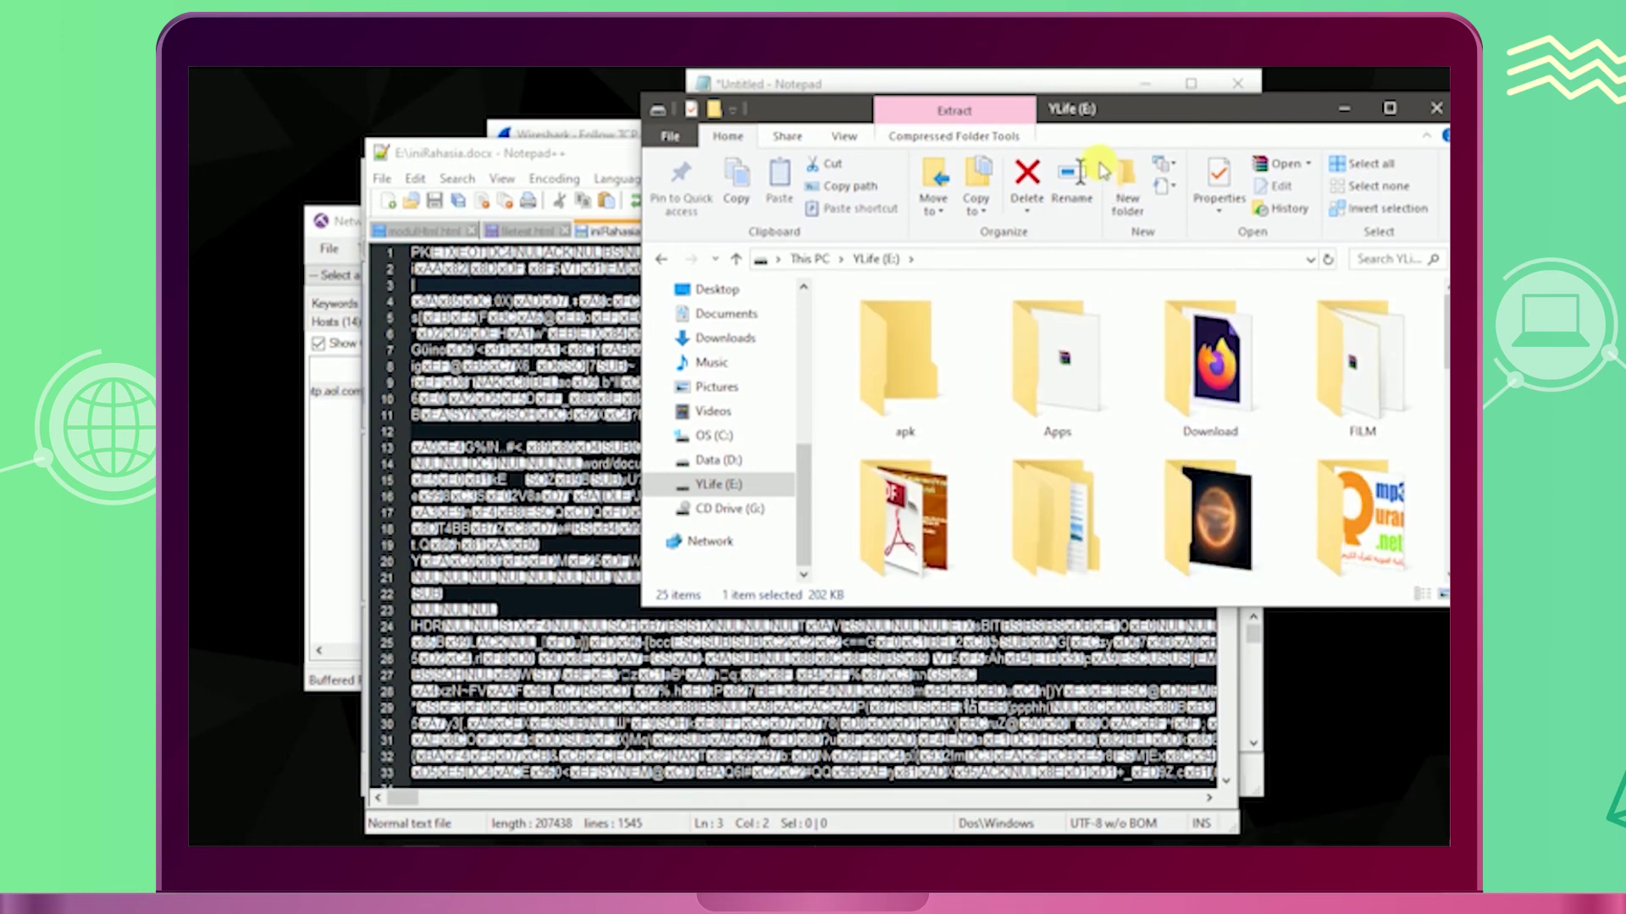
pyautogui.click(1129, 197)
pyautogui.write('fo')
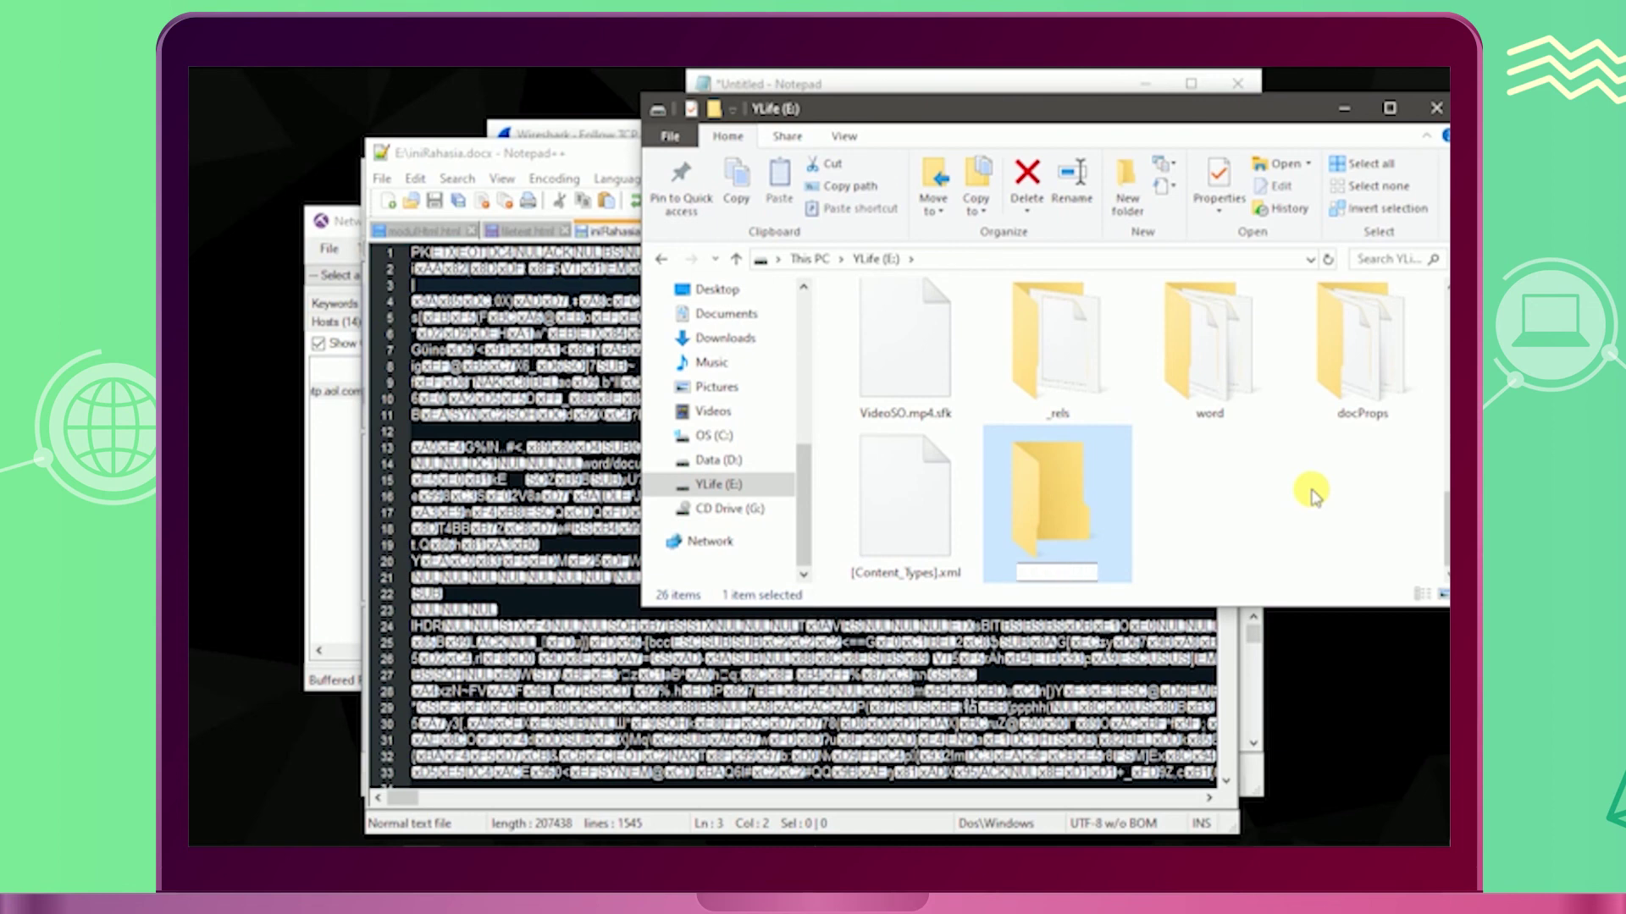
pyautogui.click(1202, 499)
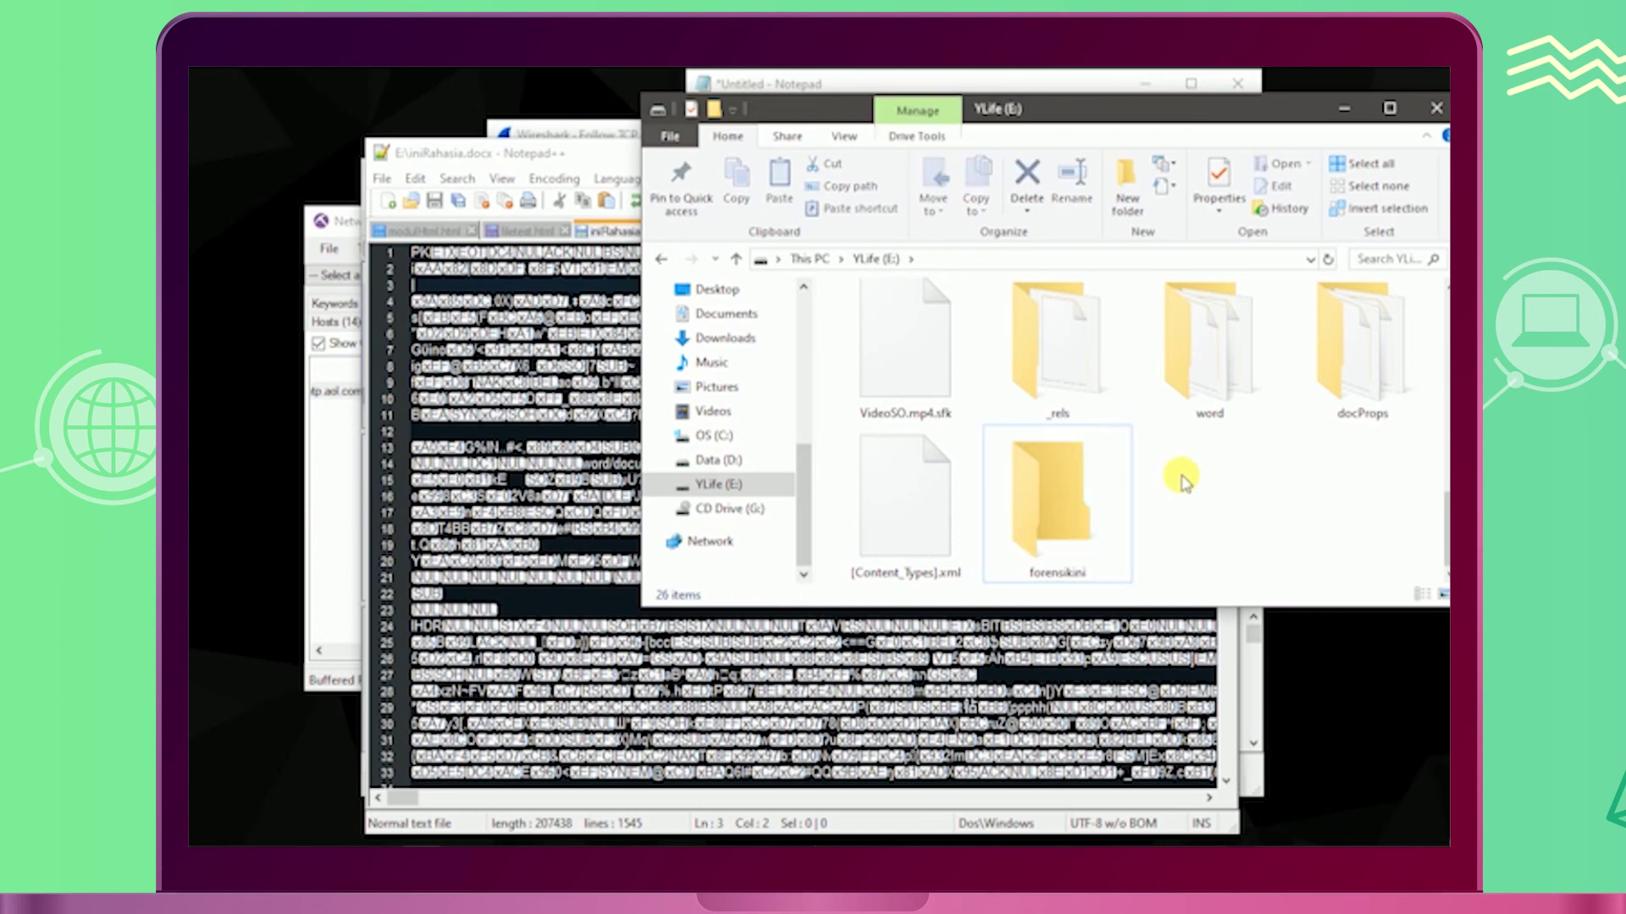
# Step: Copy iniRahasia.zip into the forensikini folder
pyautogui.scroll(-3, 1183, 483)
pyautogui.scroll(3, 1182, 482)
pyautogui.click(1162, 413)
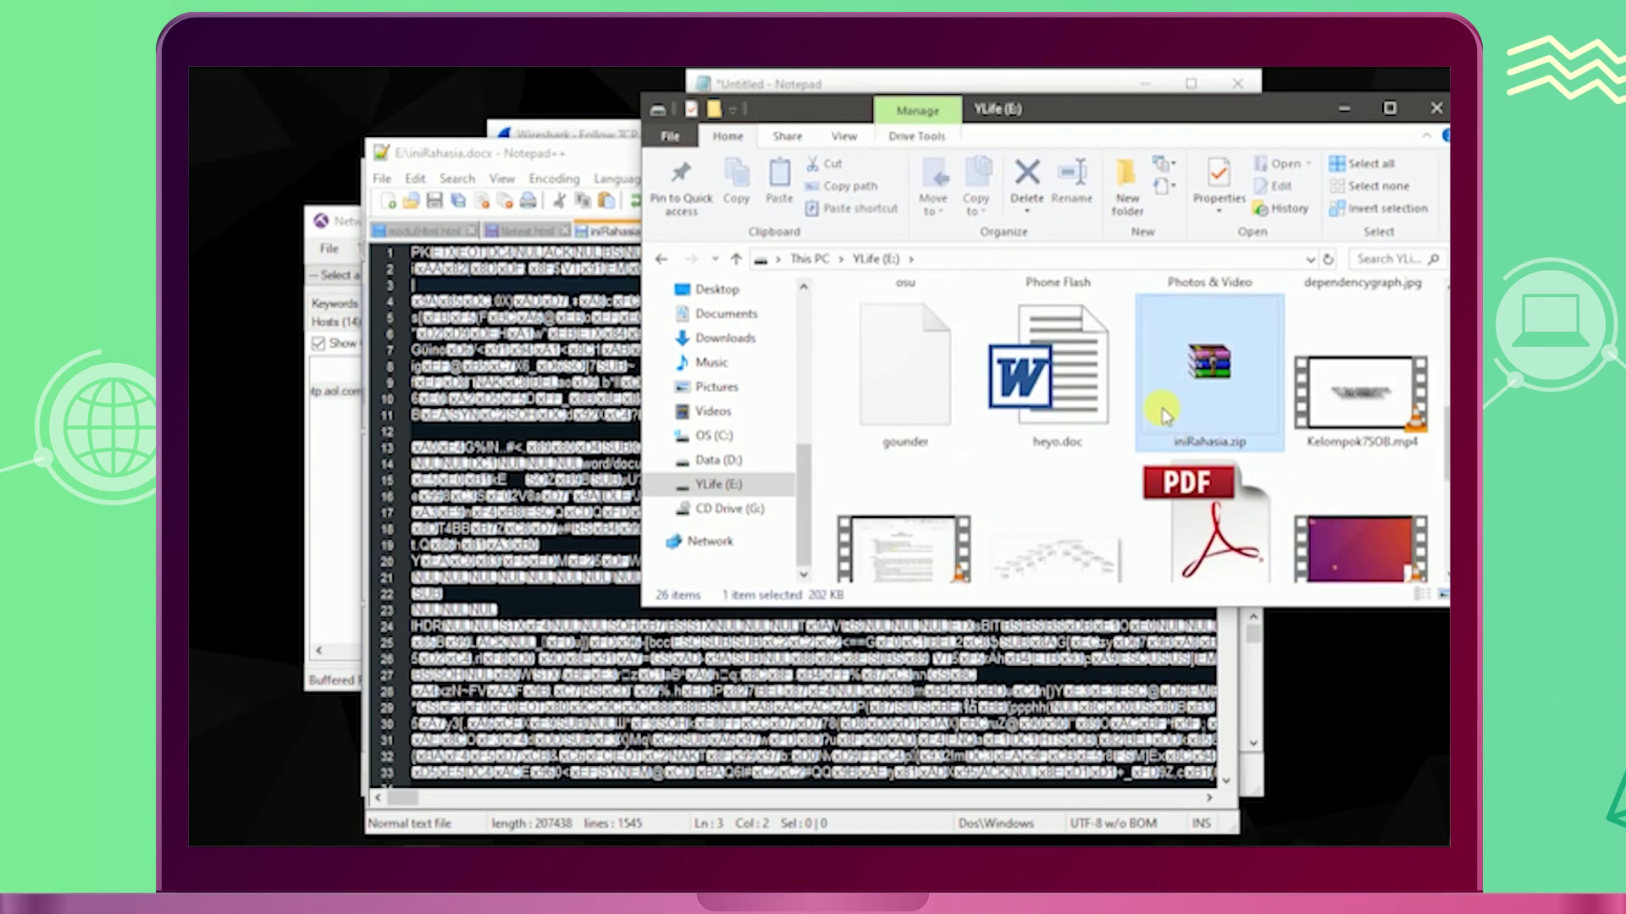
pyautogui.scroll(-5, 1163, 413)
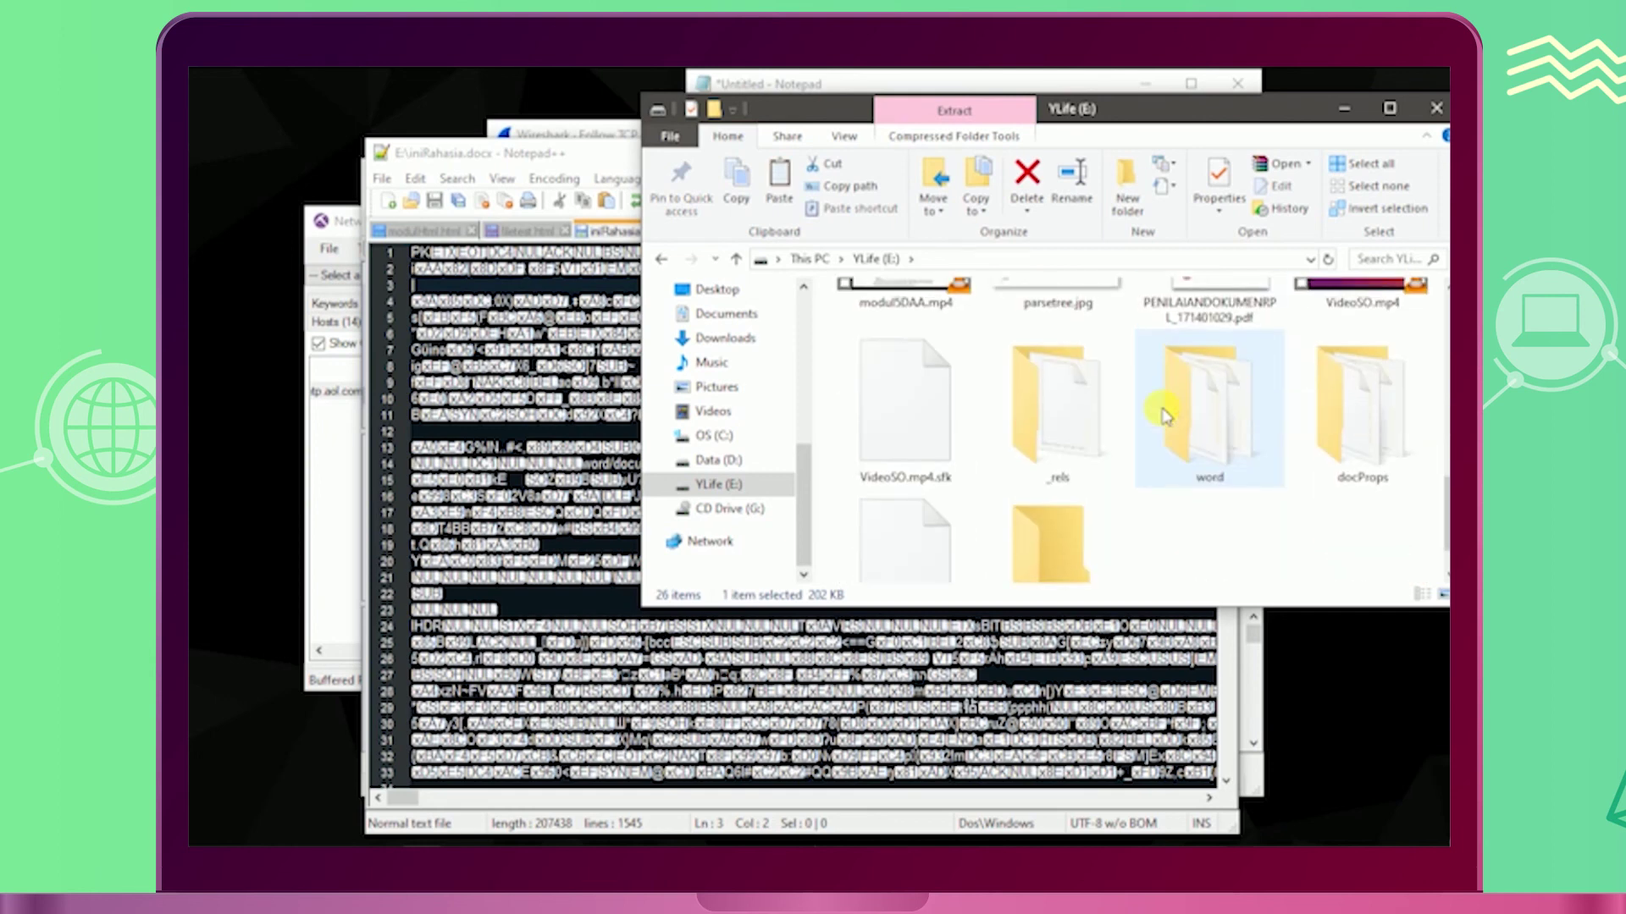
pyautogui.doubleClick(1068, 499)
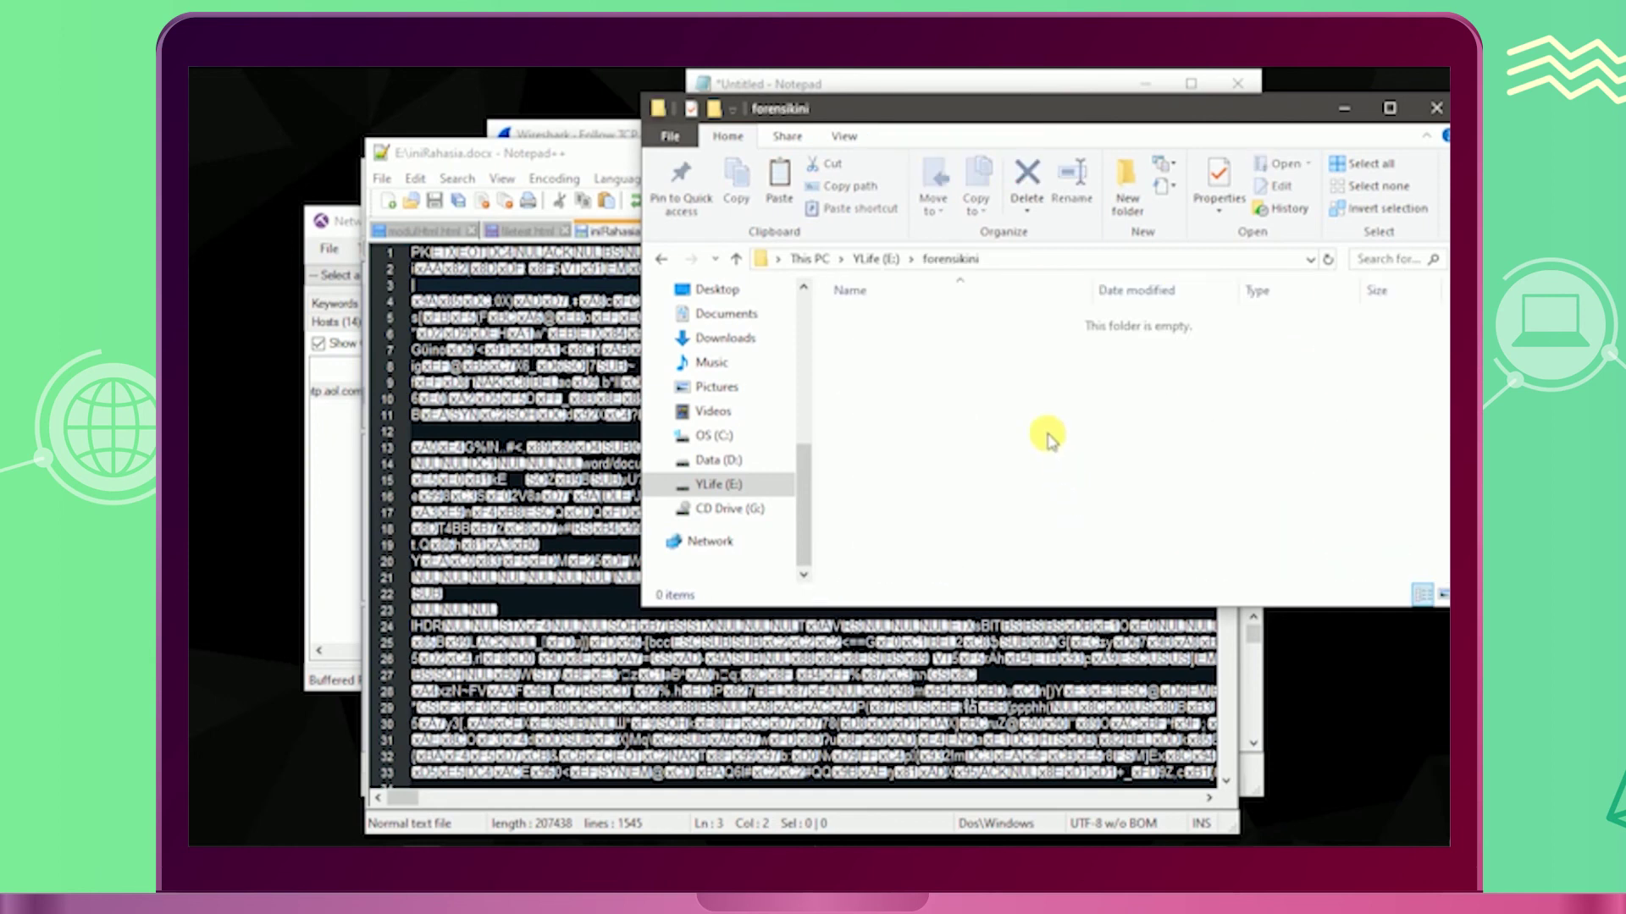
pyautogui.hotkey('ctrl', 'v')
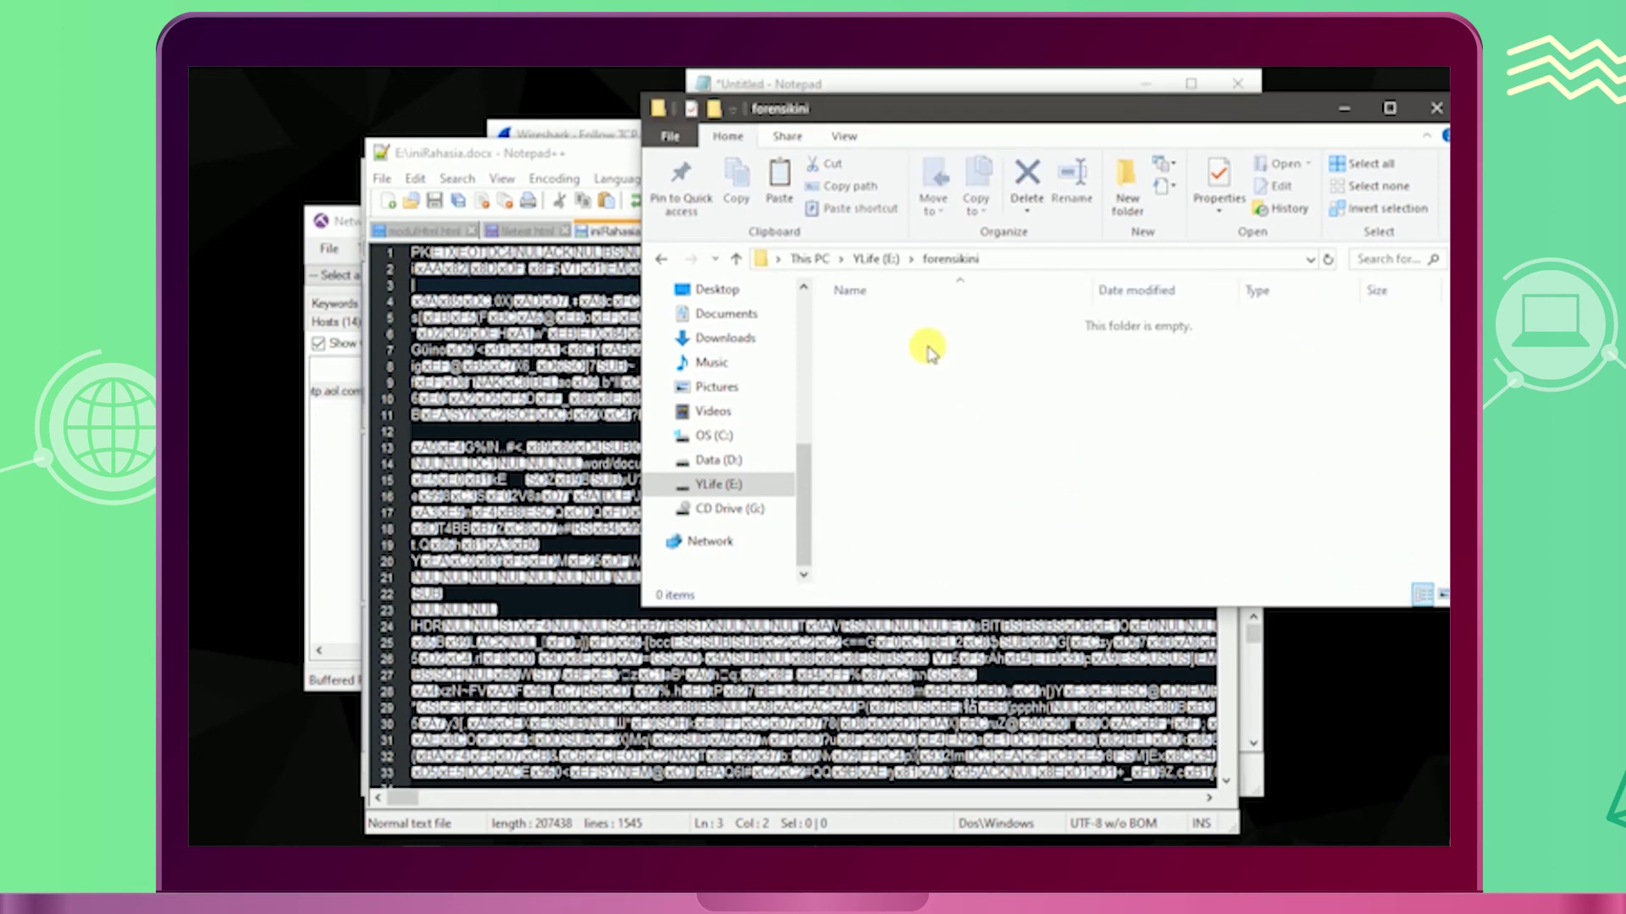
# Step: Extract iniRahasia.zip directly into the forensikini folder
pyautogui.click(908, 327)
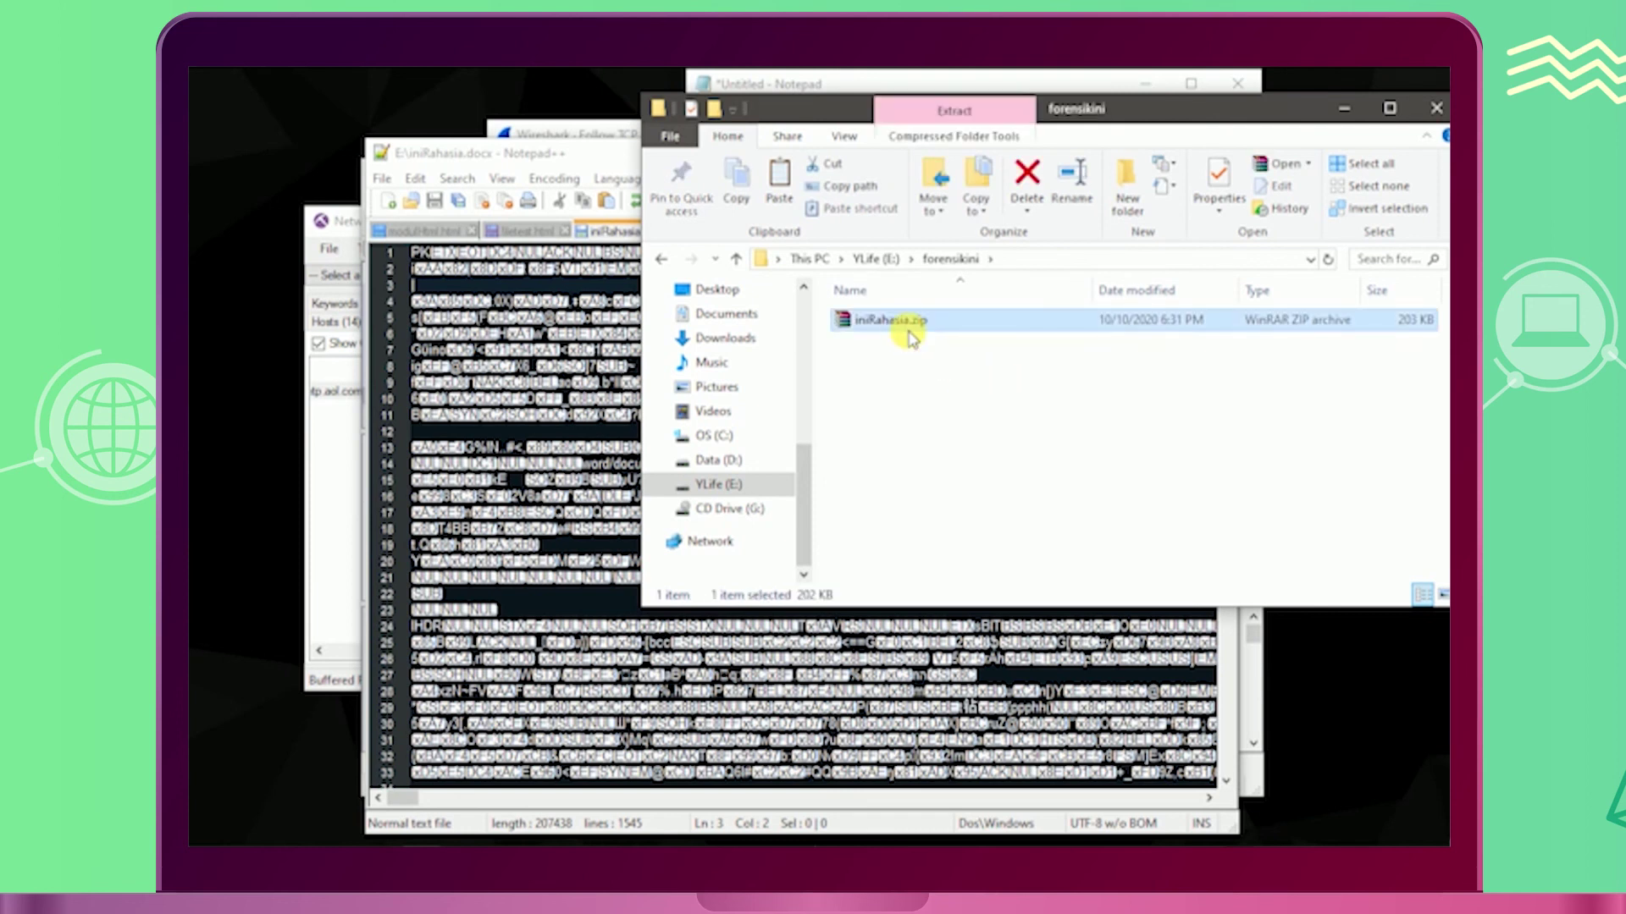
pyautogui.rightClick(907, 329)
pyautogui.click(974, 413)
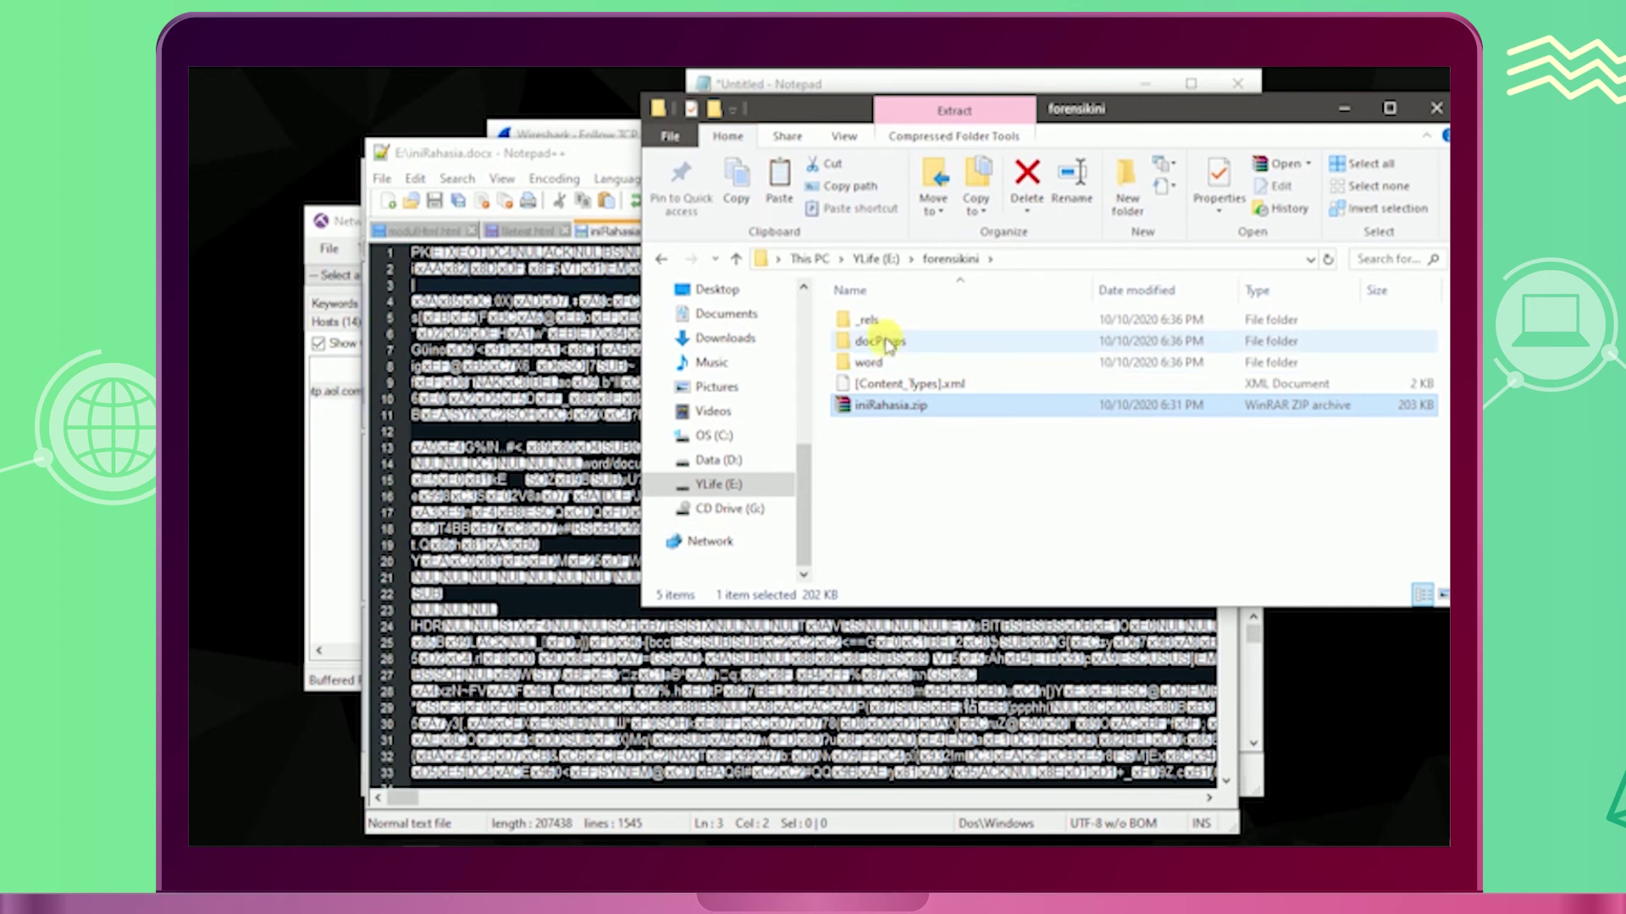
# Step: Go to the media folder inside the extracted word folder and select image1.png
pyautogui.doubleClick(880, 366)
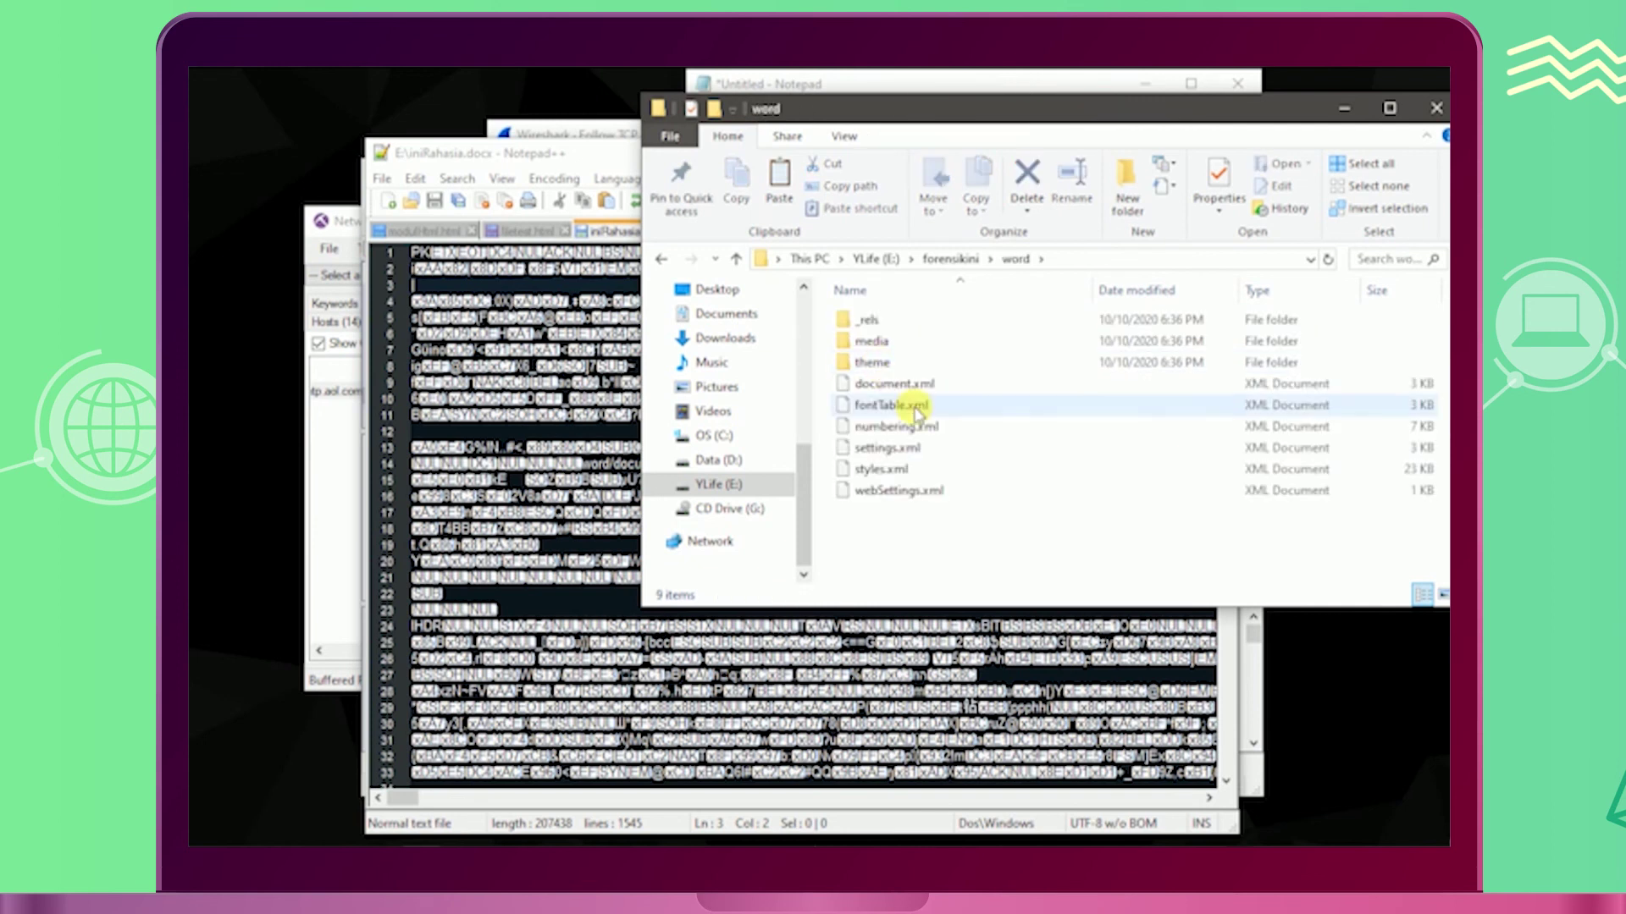
pyautogui.doubleClick(889, 339)
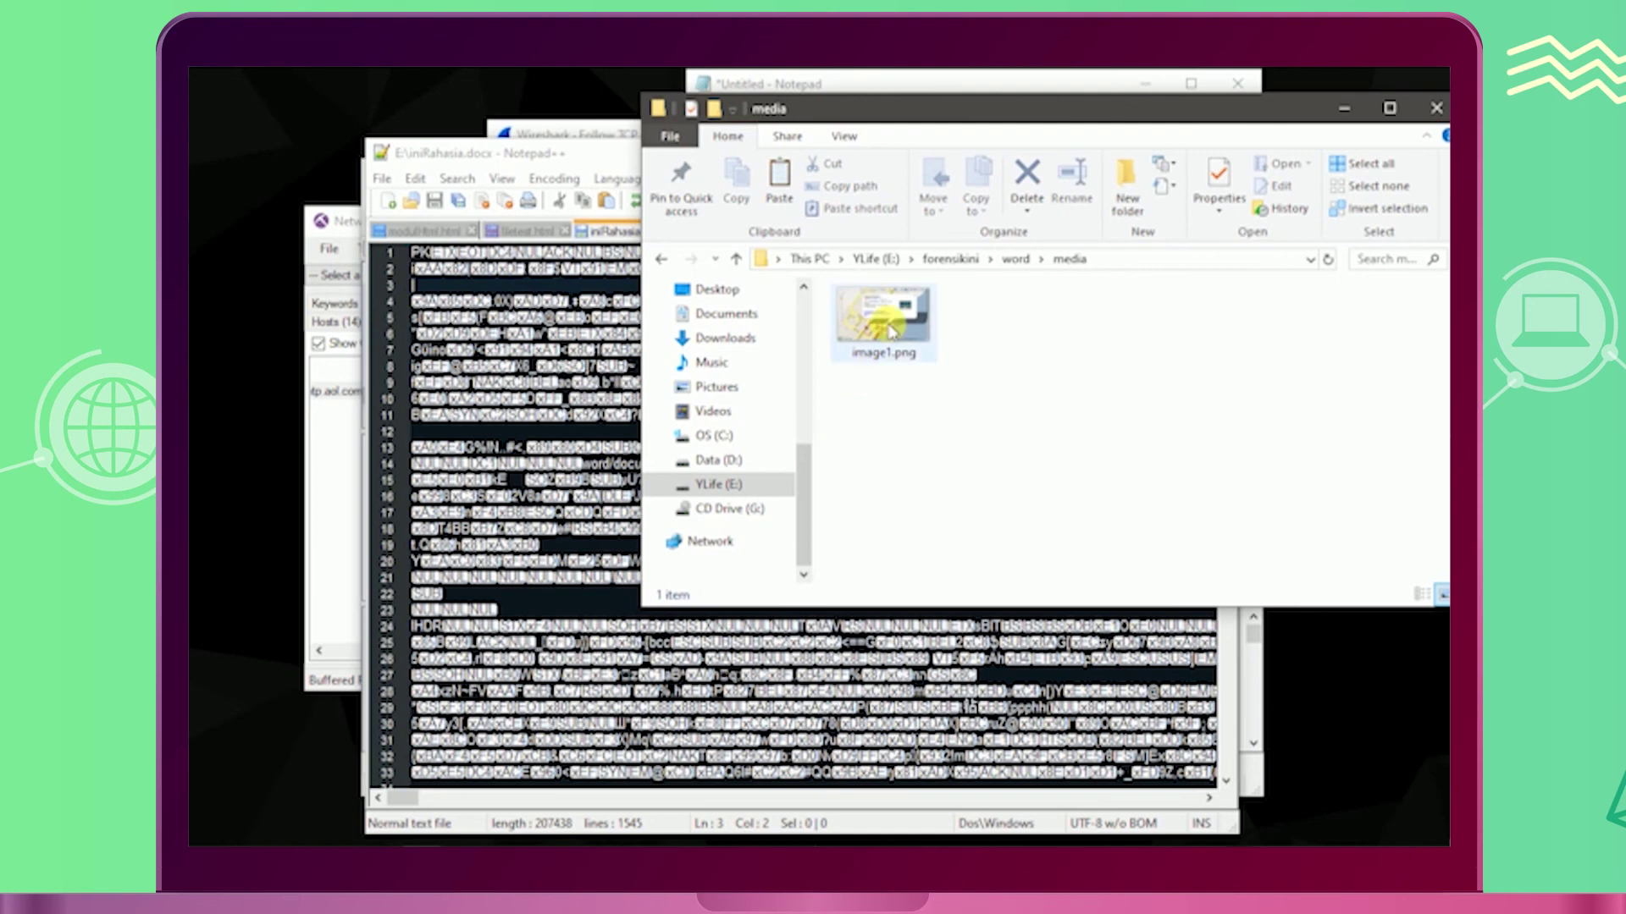
pyautogui.click(890, 330)
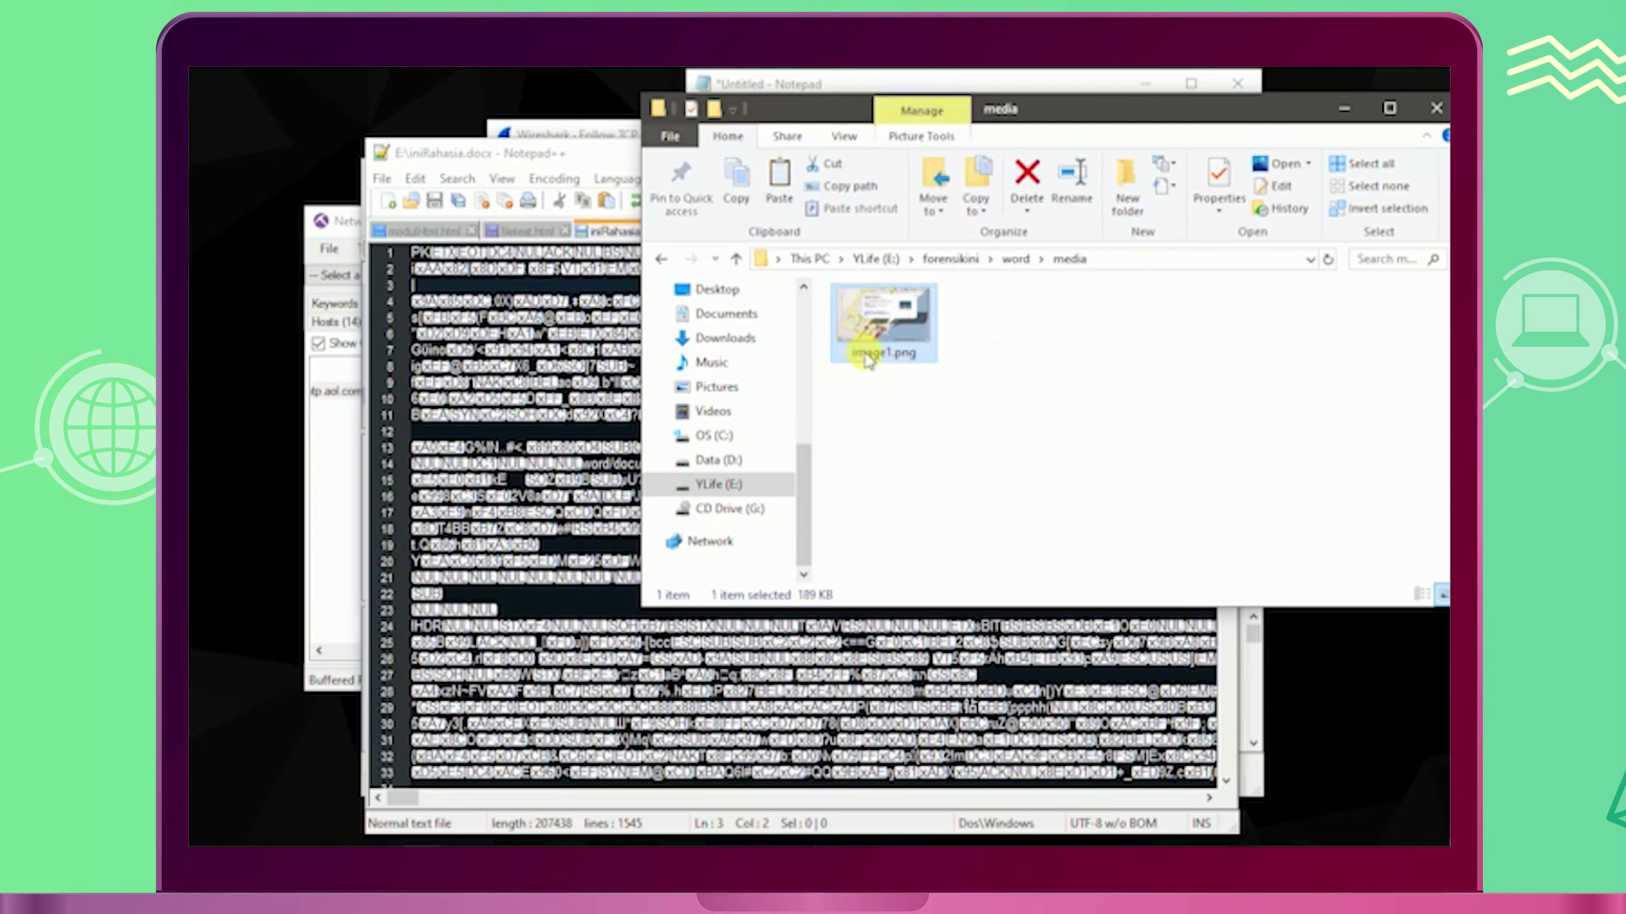
# Step: Display the checksums in the properties of image1.png and copy its MD5 line
pyautogui.rightClick(883, 334)
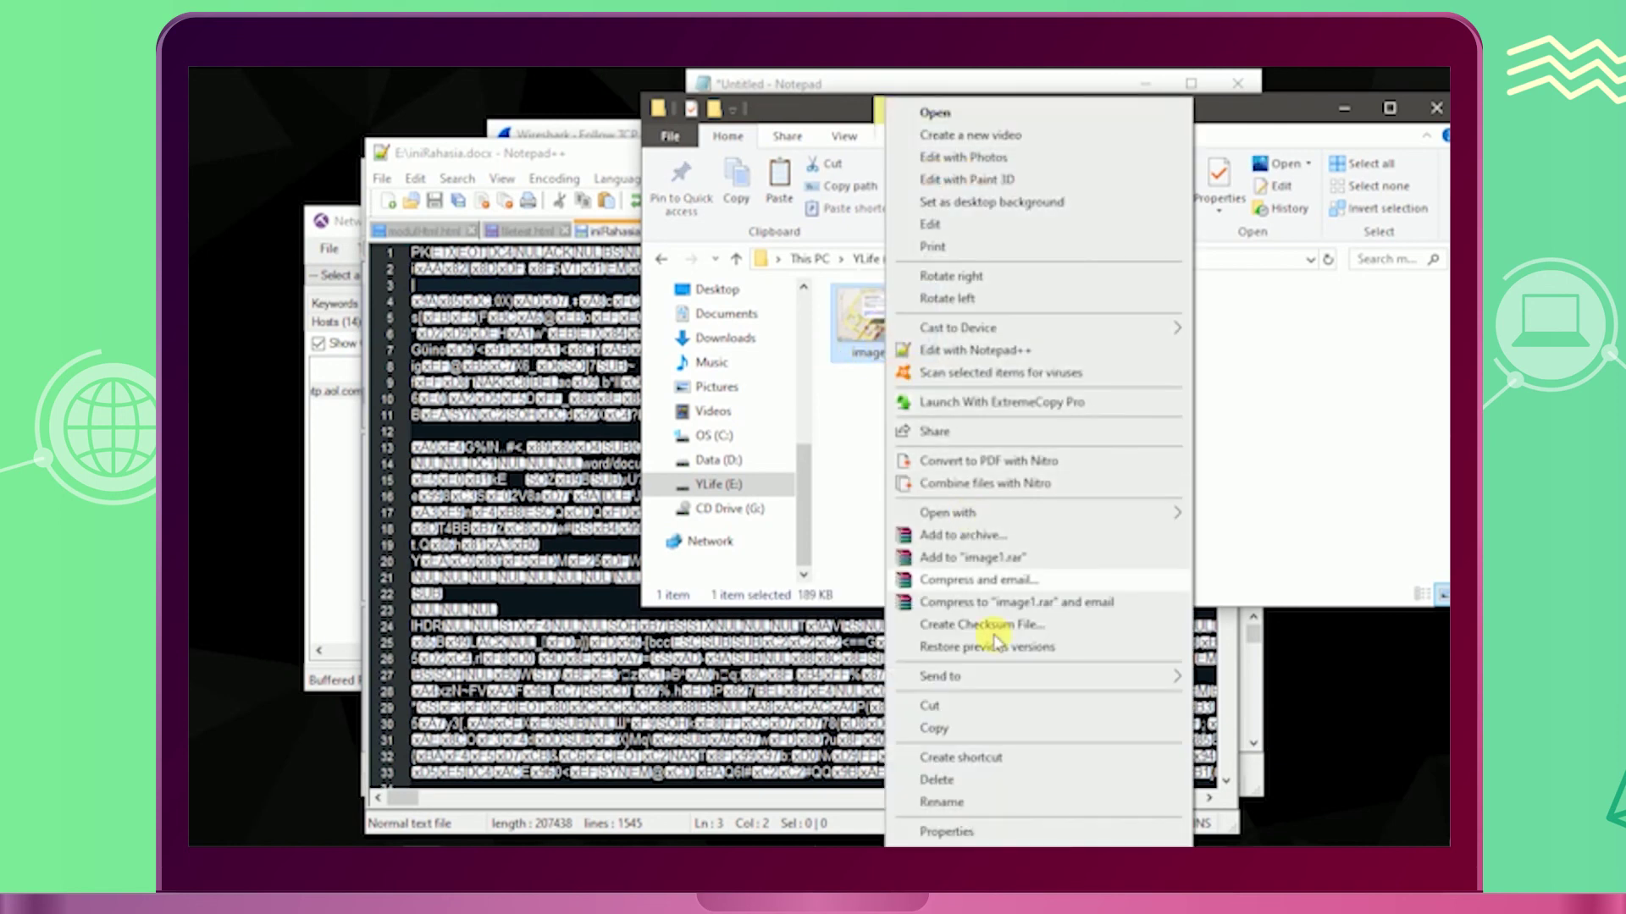
pyautogui.click(960, 833)
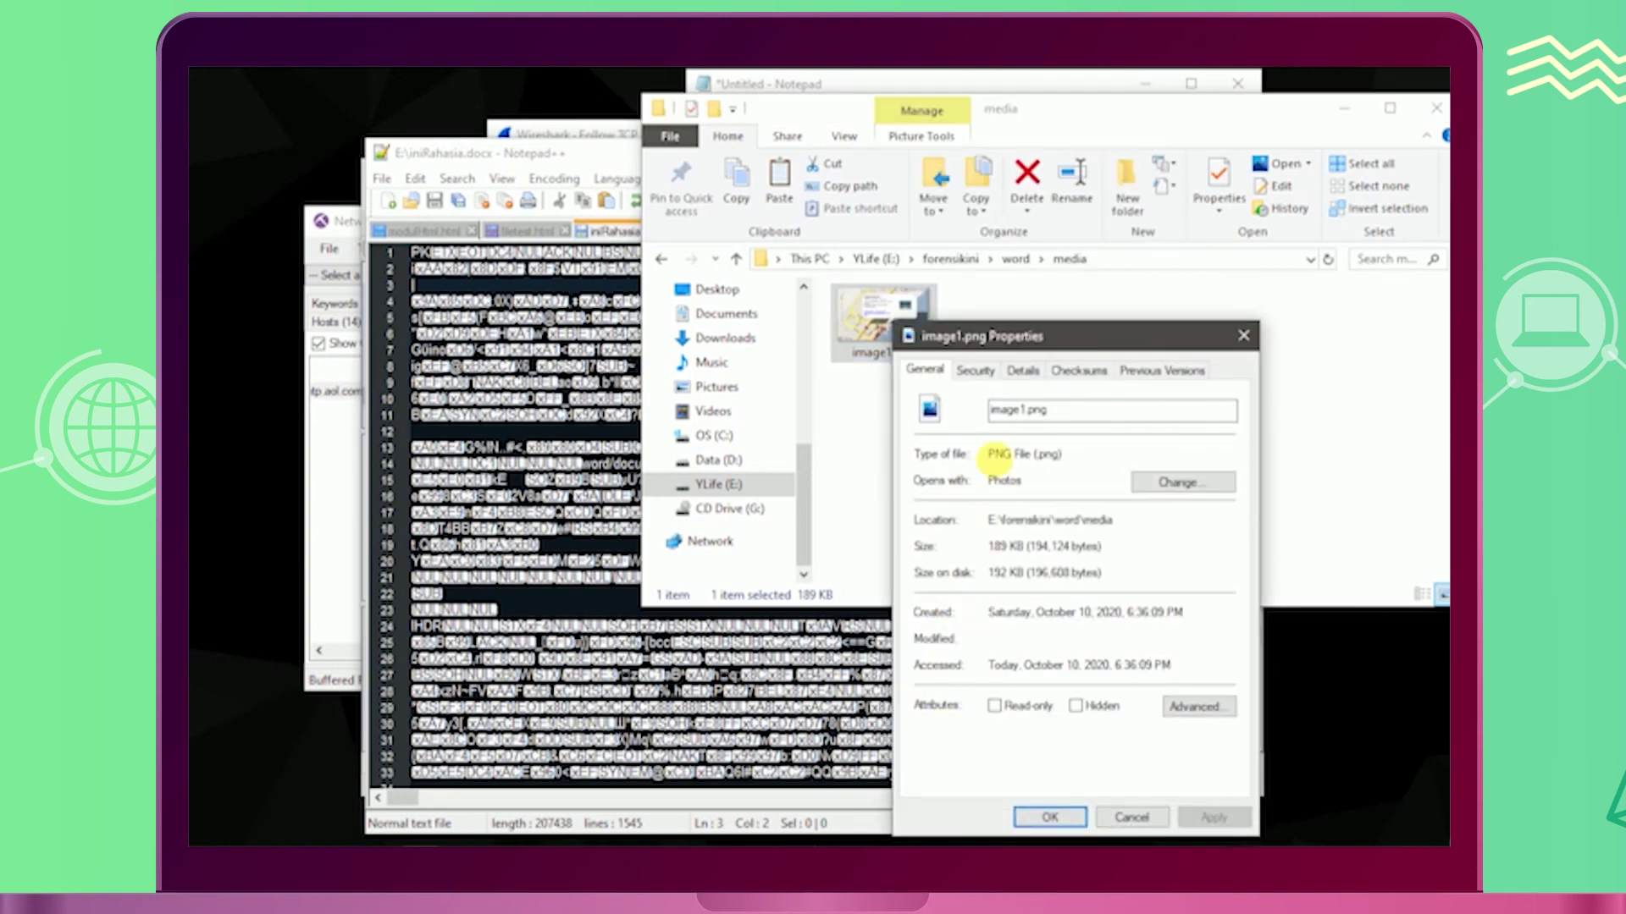
pyautogui.click(1076, 372)
pyautogui.moveTo(1090, 337); pyautogui.dragTo(1071, 168)
pyautogui.moveTo(923, 274); pyautogui.dragTo(1153, 277)
pyautogui.hotkey('ctrl', 'c')
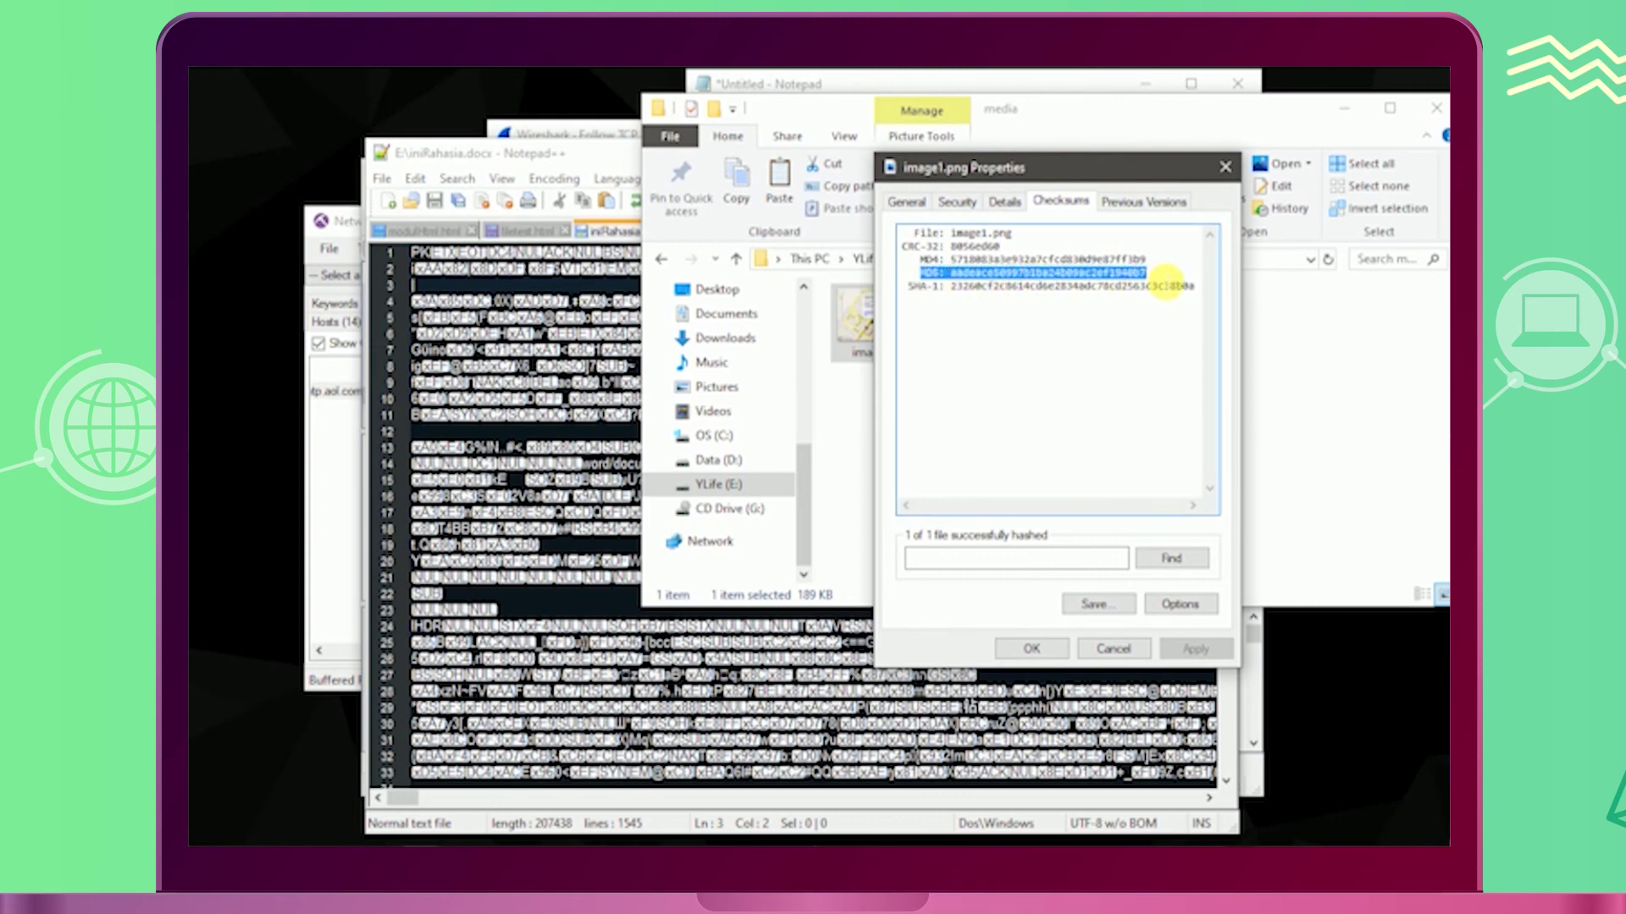
# Step: Switch to Notepad and paste the image's MD5 line as the answer to question 8
pyautogui.hotkey('alt', 'Tab')
pyautogui.press('Tab')
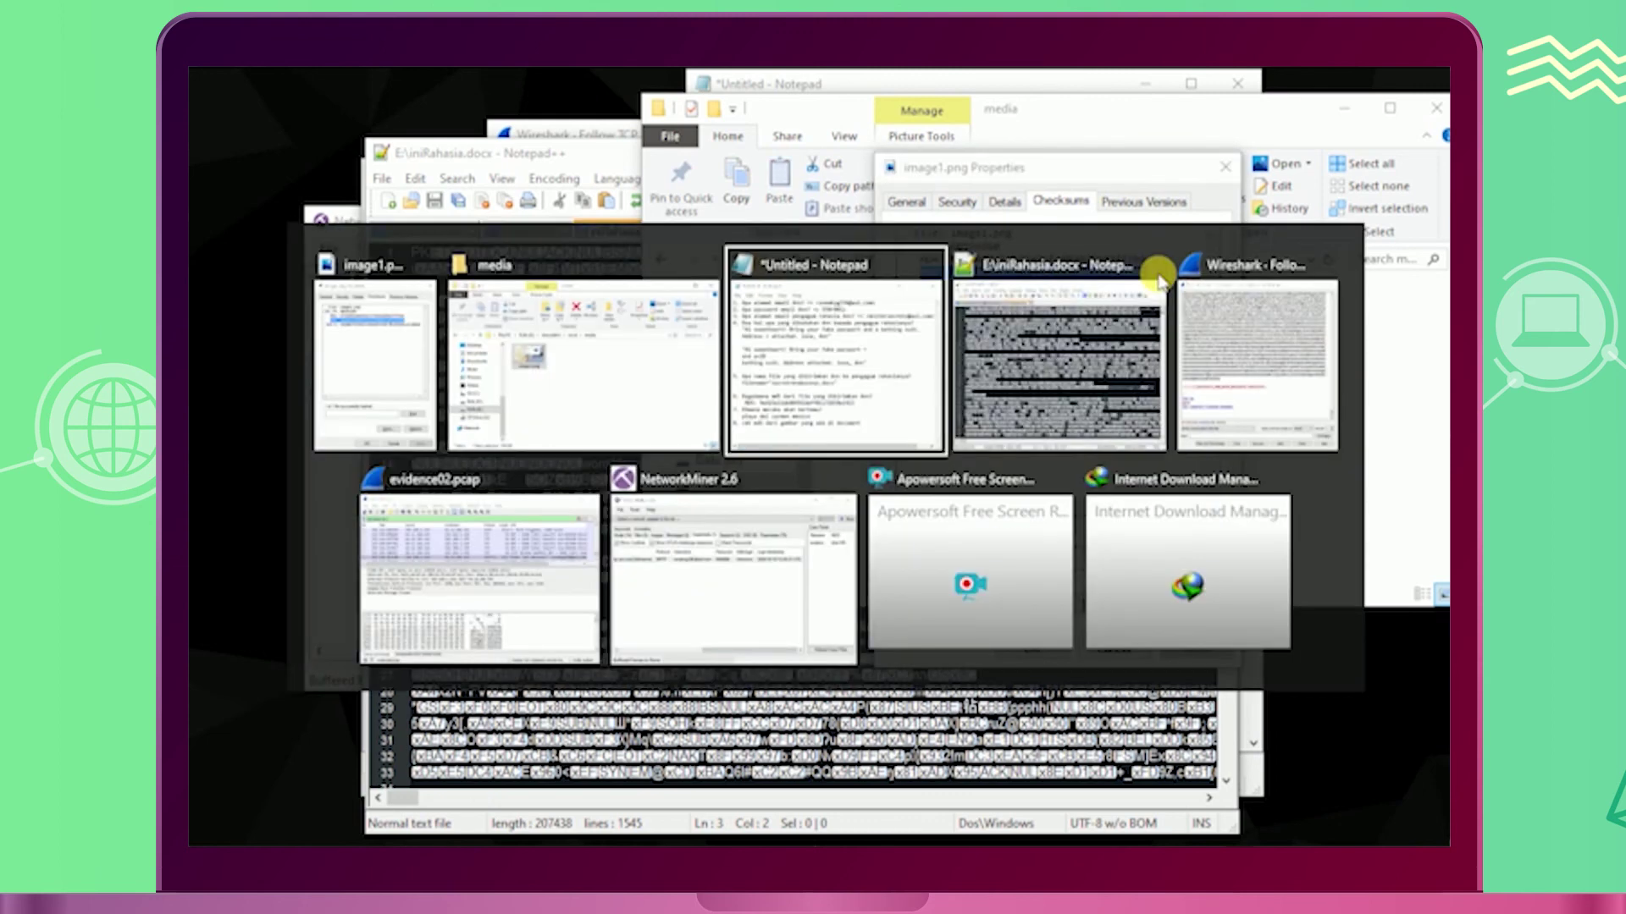
pyautogui.press('Return')
pyautogui.hotkey('ctrl', 'v')
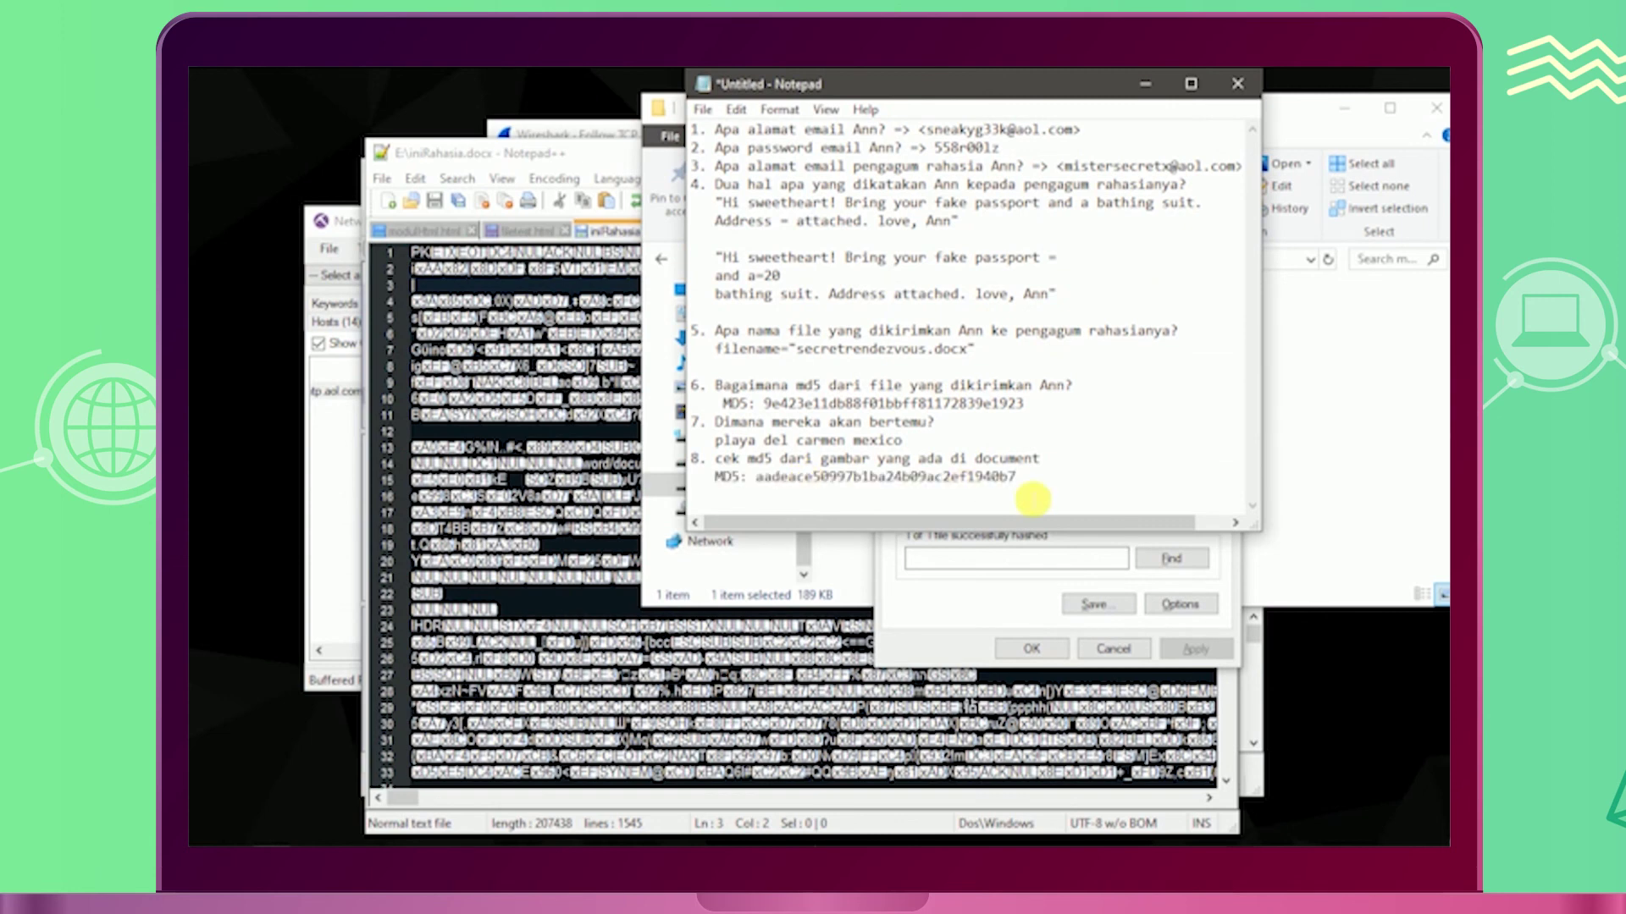
# Step: Add the closing line "kasus tutup" below the last answer, separated by a blank line
pyautogui.press('Return')
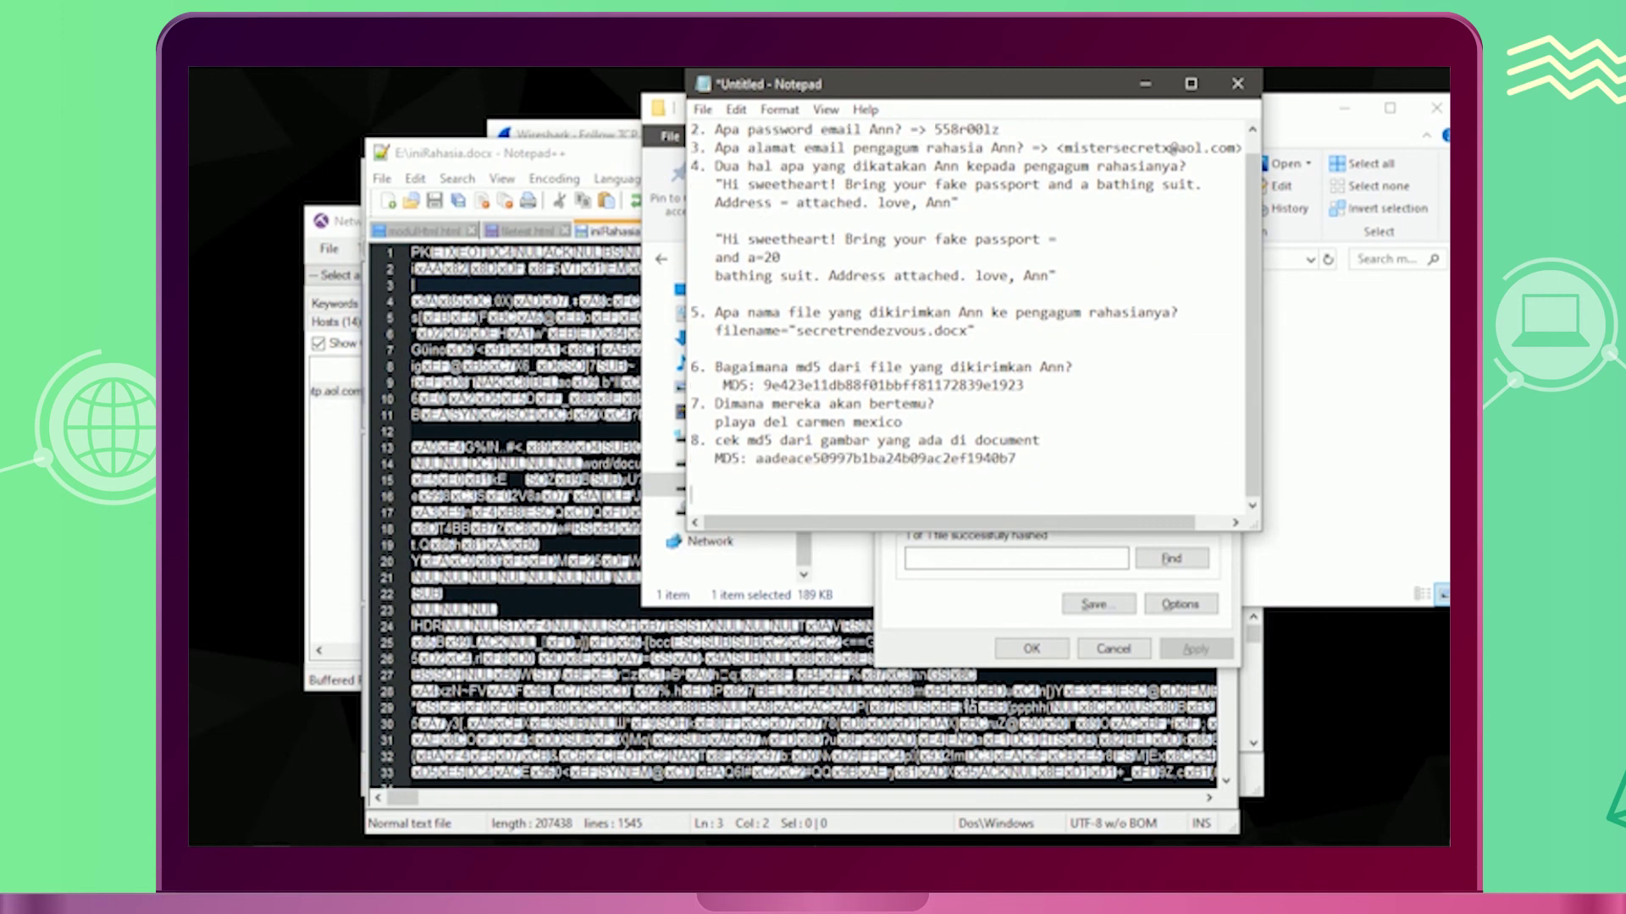
pyautogui.write('kasus t')
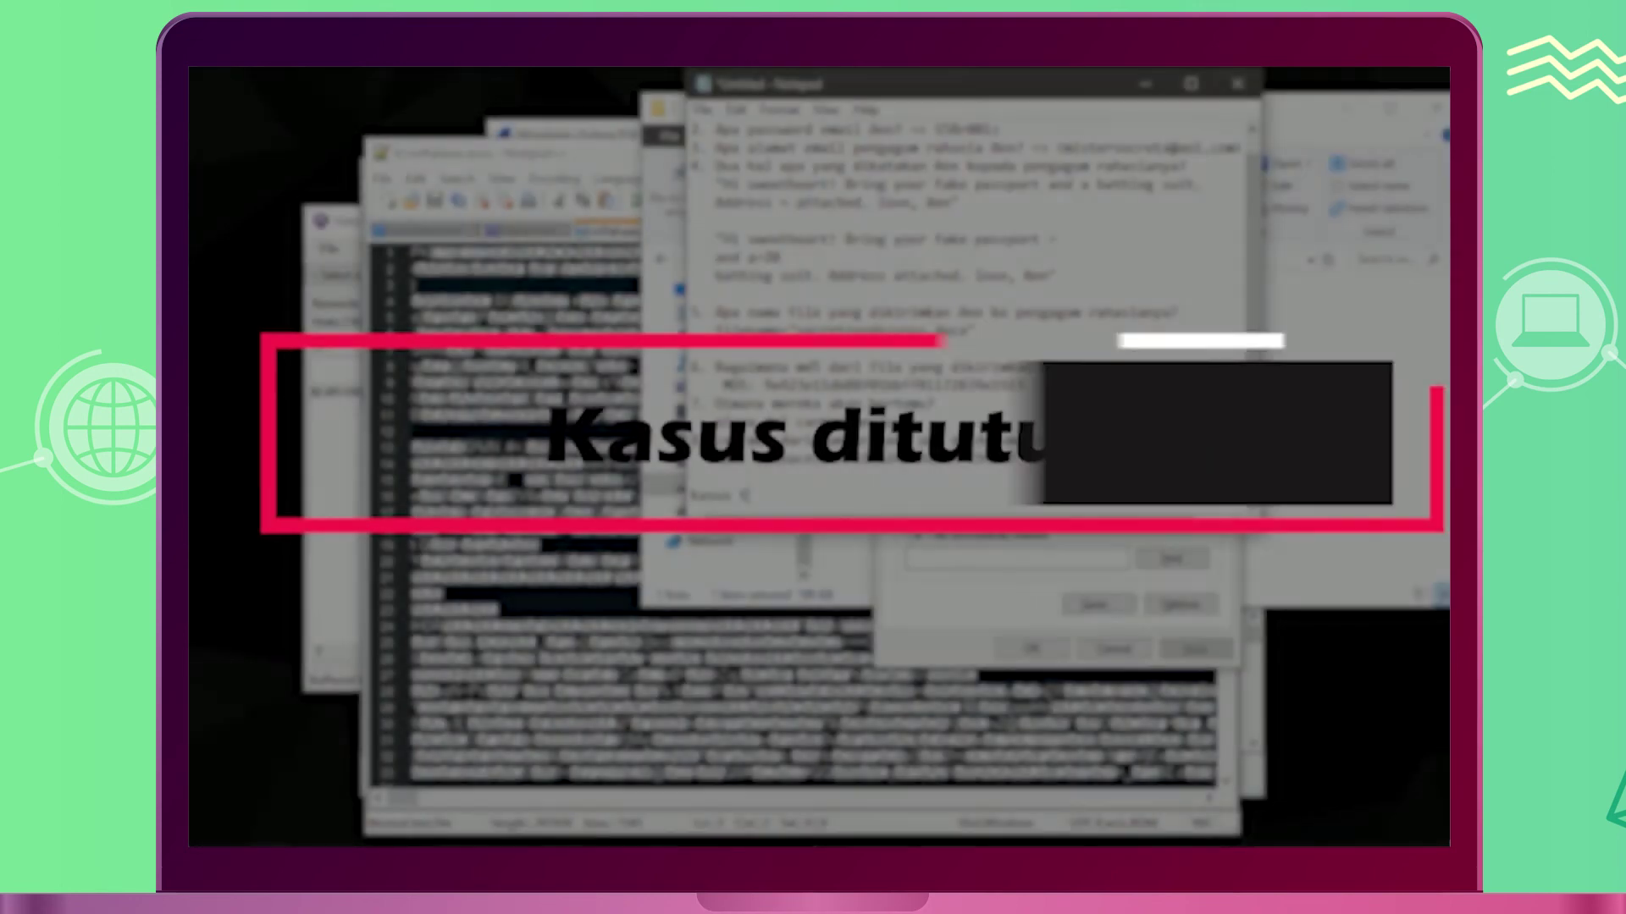
pyautogui.write('utup')
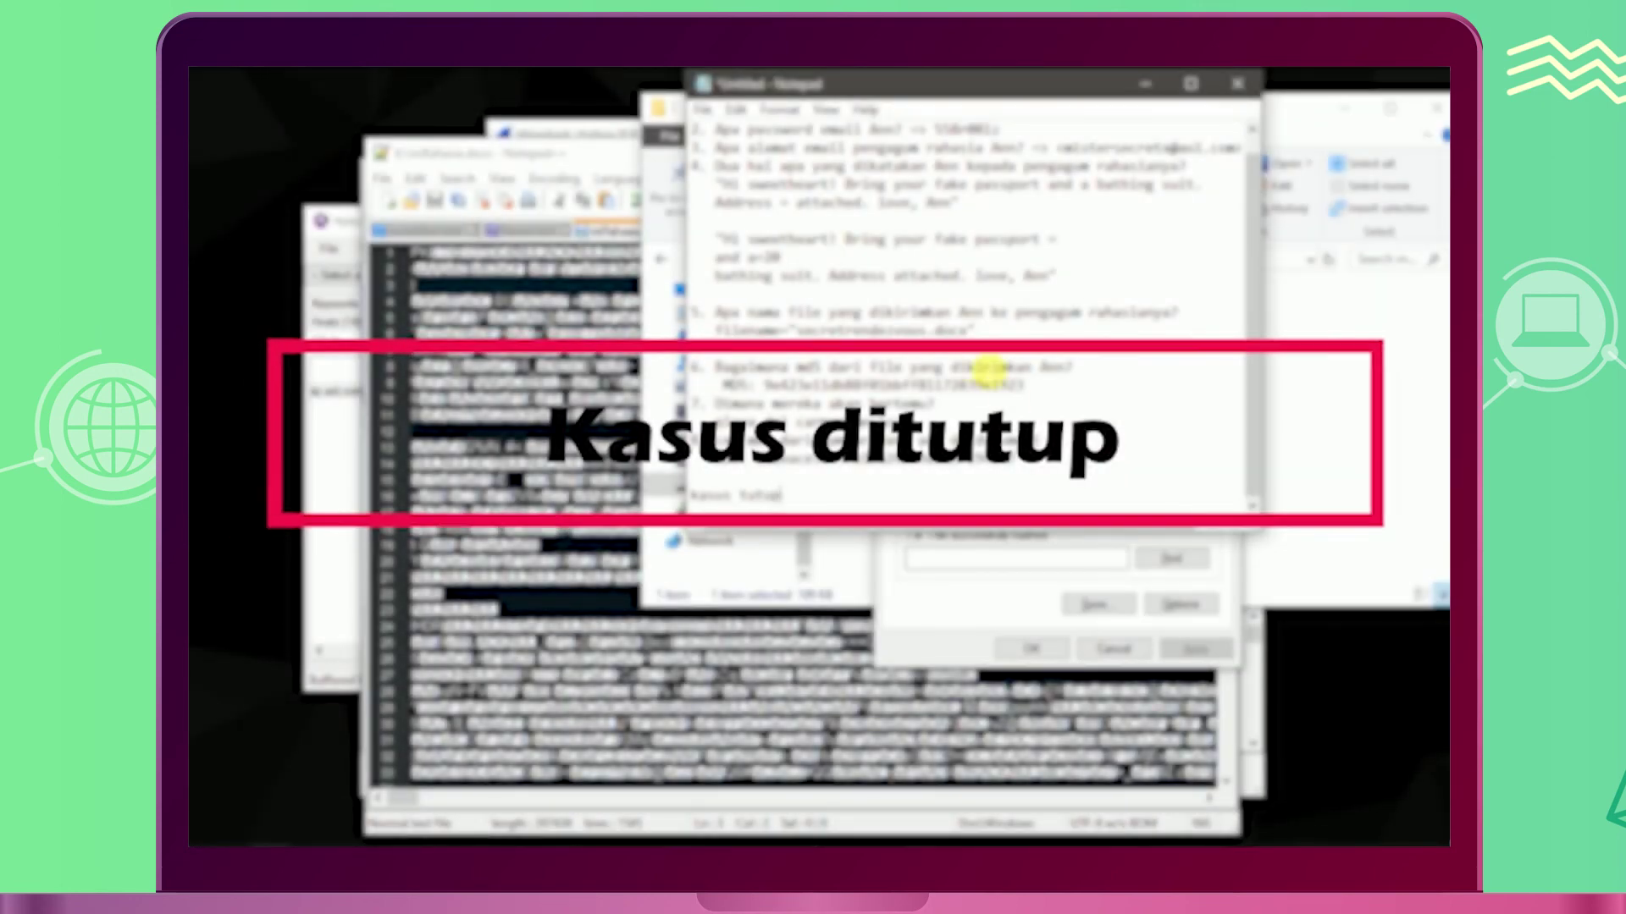
pyautogui.scroll(1, 985, 276)
pyautogui.scroll(-1, 985, 275)
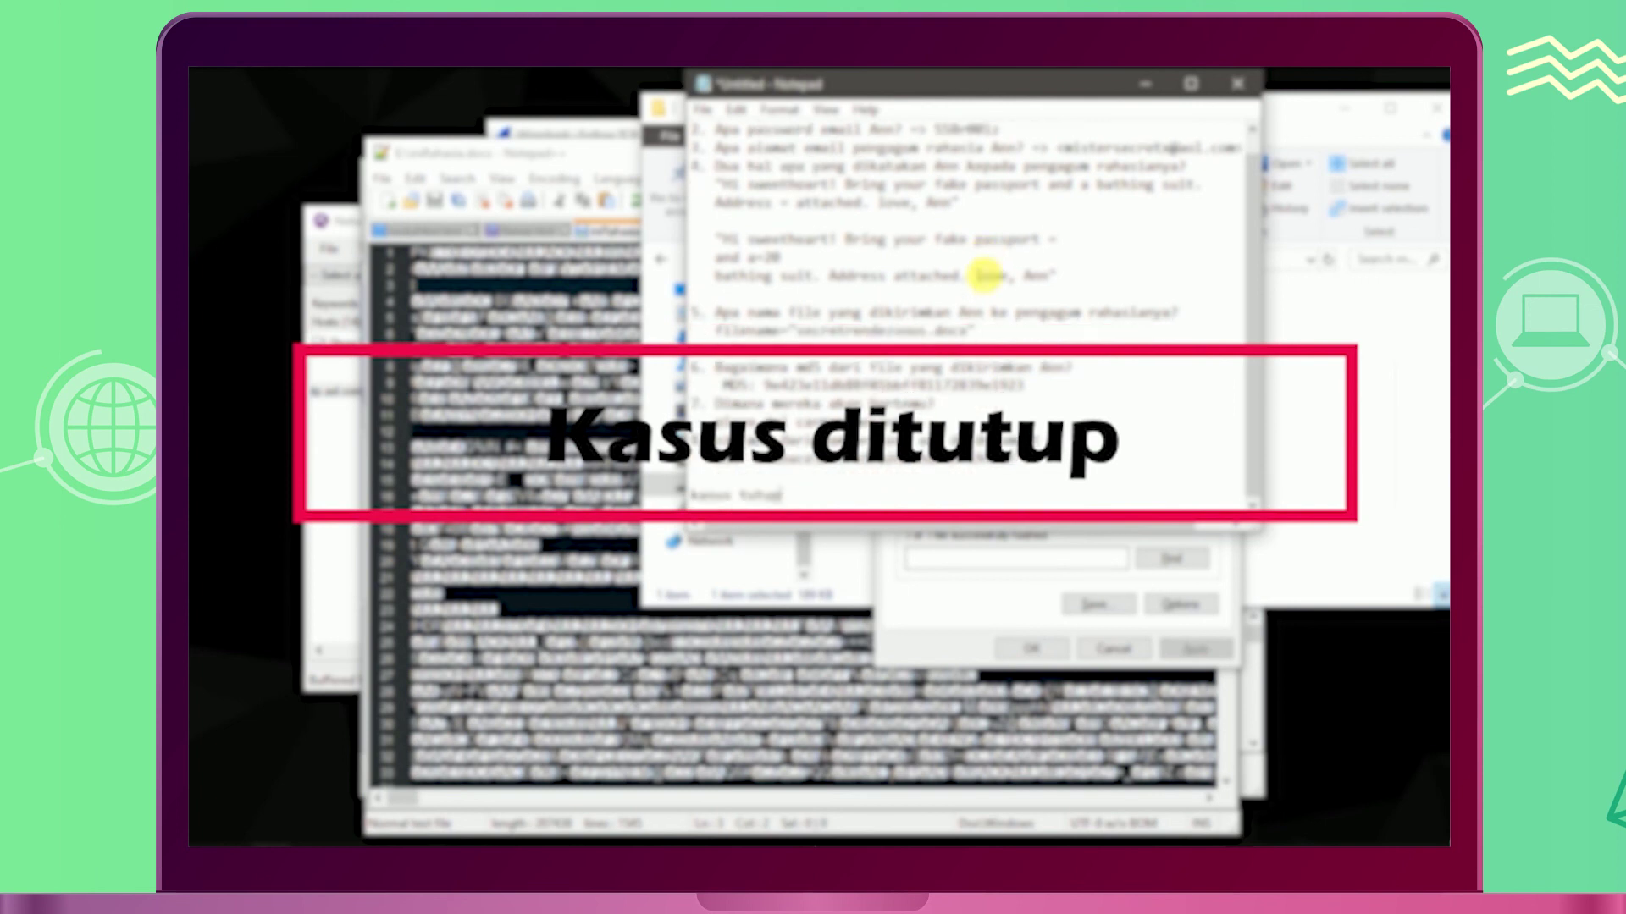